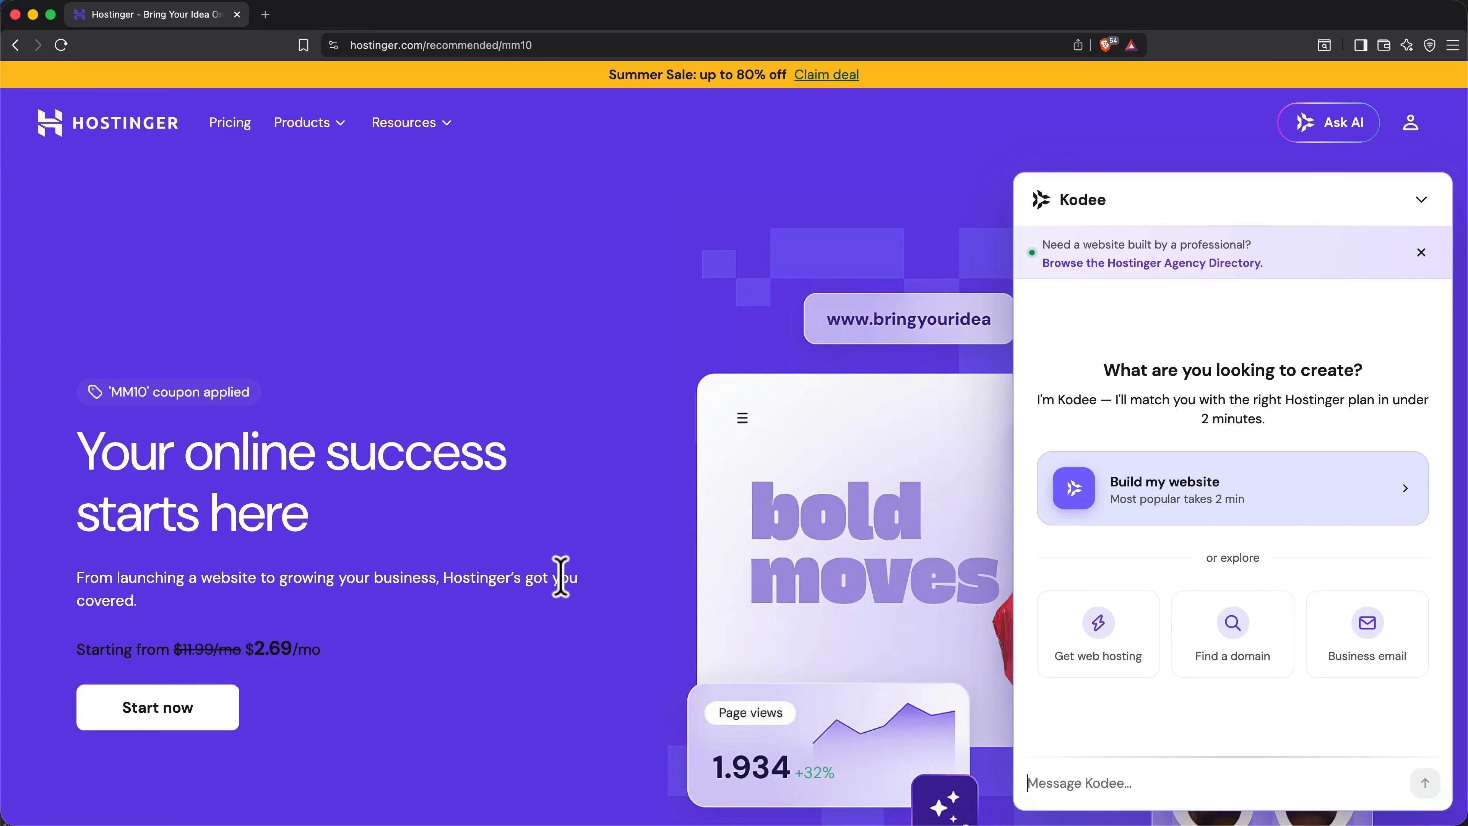
- Open the hosting plans and pricing, collapse the Kodee chat and choose the Premium plan
left_click(196, 713)
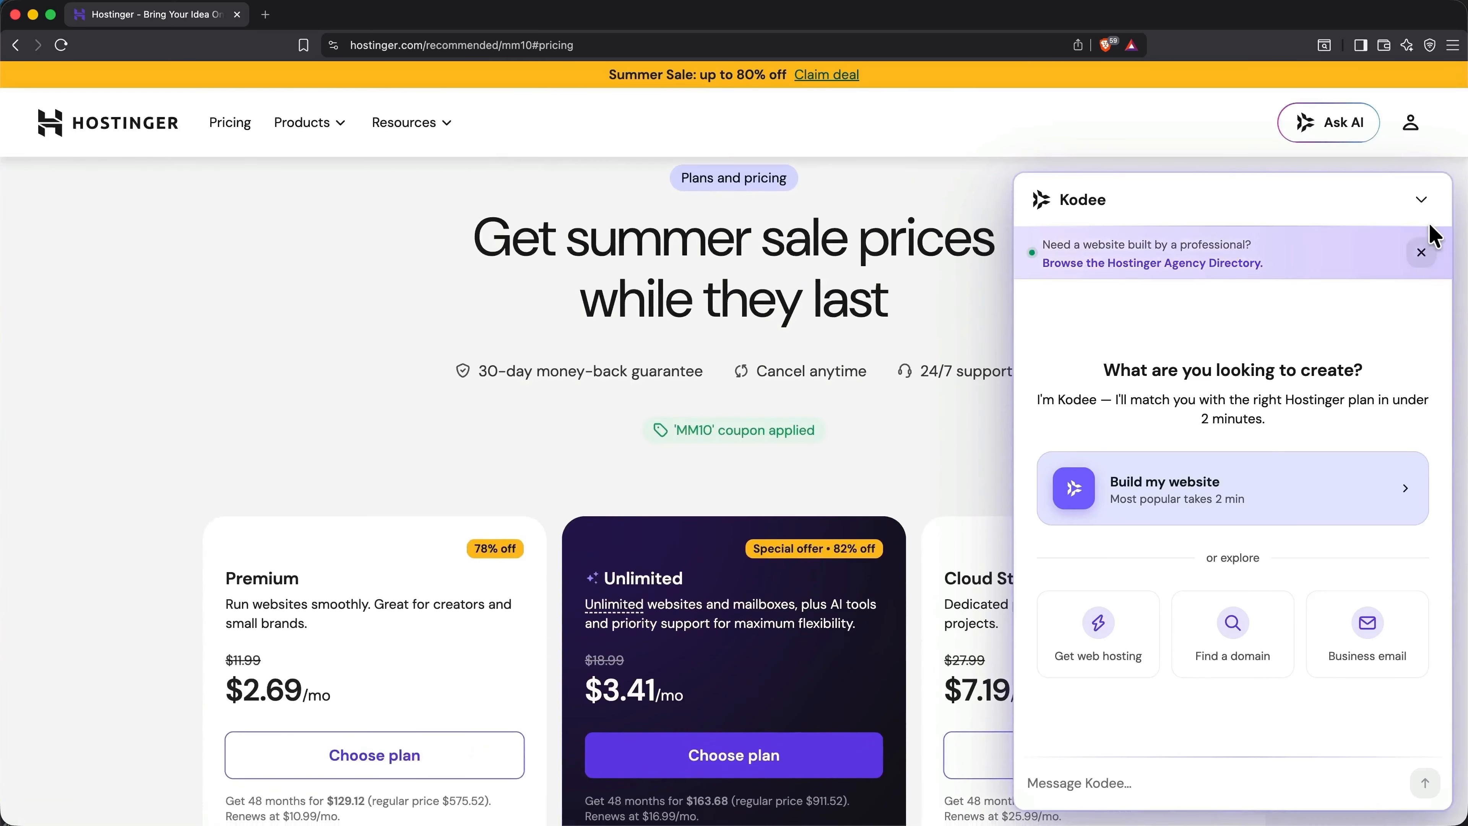
left_click(1423, 201)
scroll(1177, 523, "down", 5)
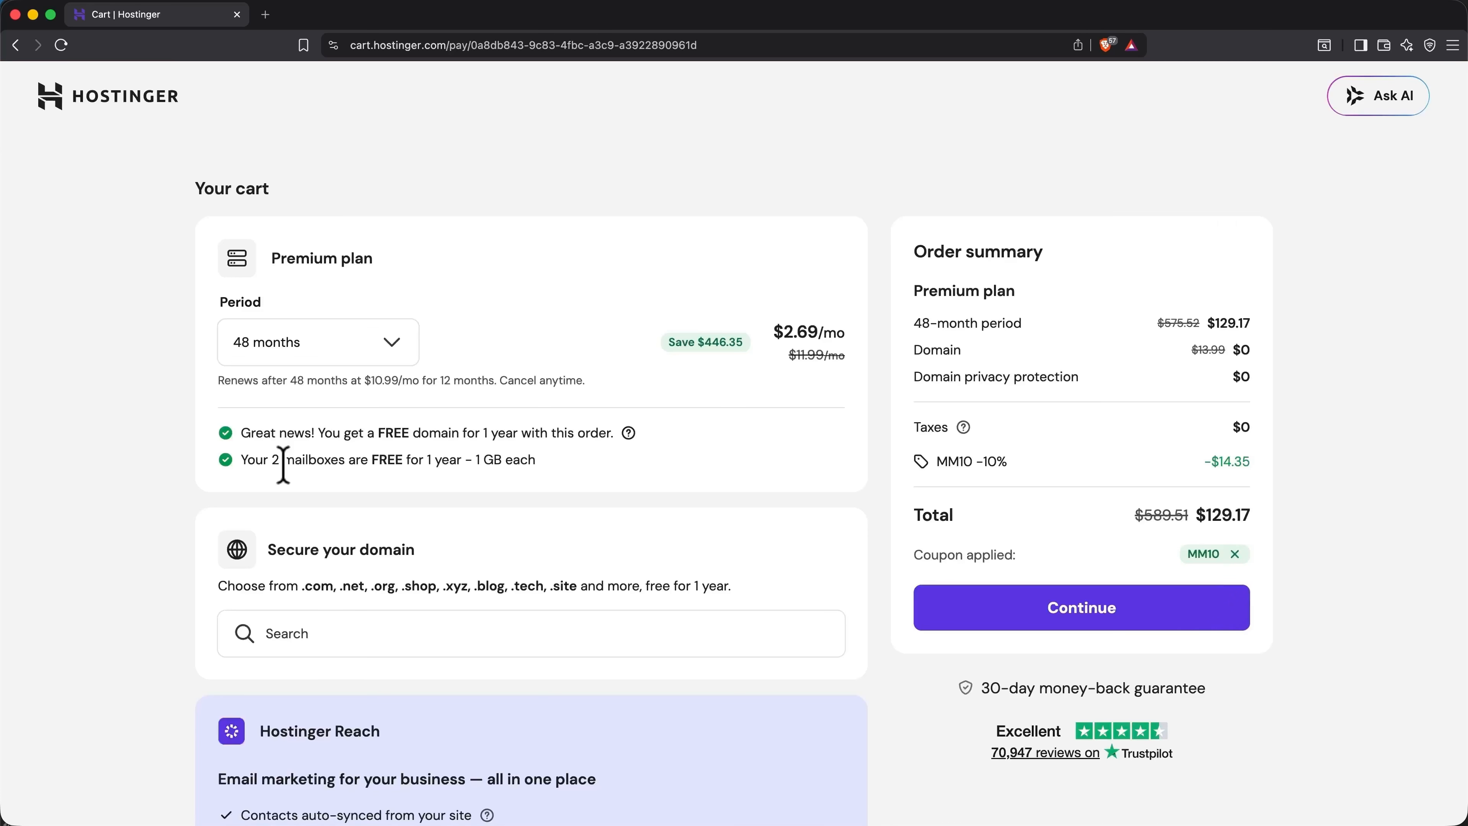
- Try the 12-month and 1-month billing periods for the Premium plan in the cart
left_click(342, 364)
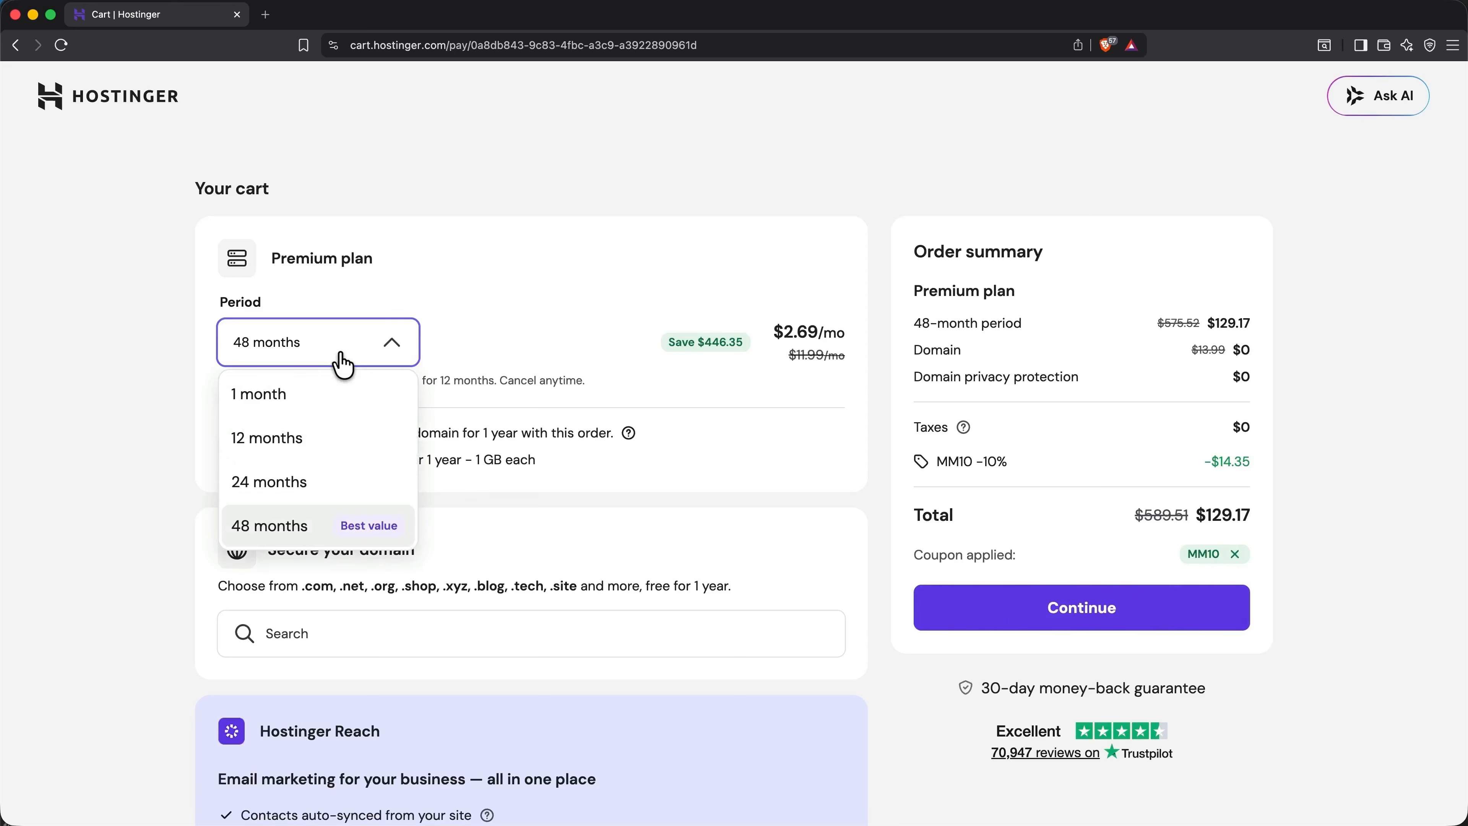
left_click(324, 452)
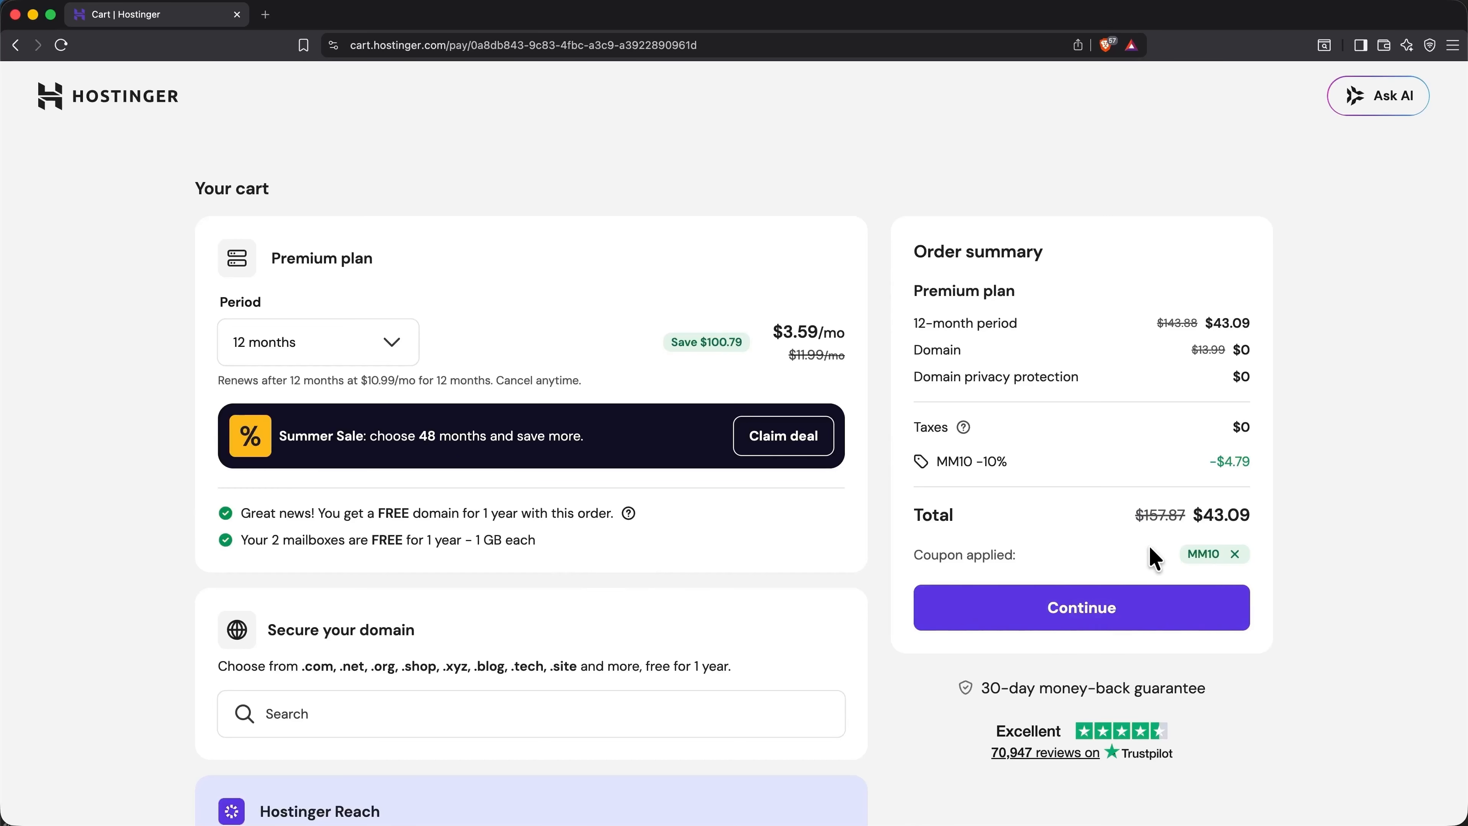
left_click(367, 356)
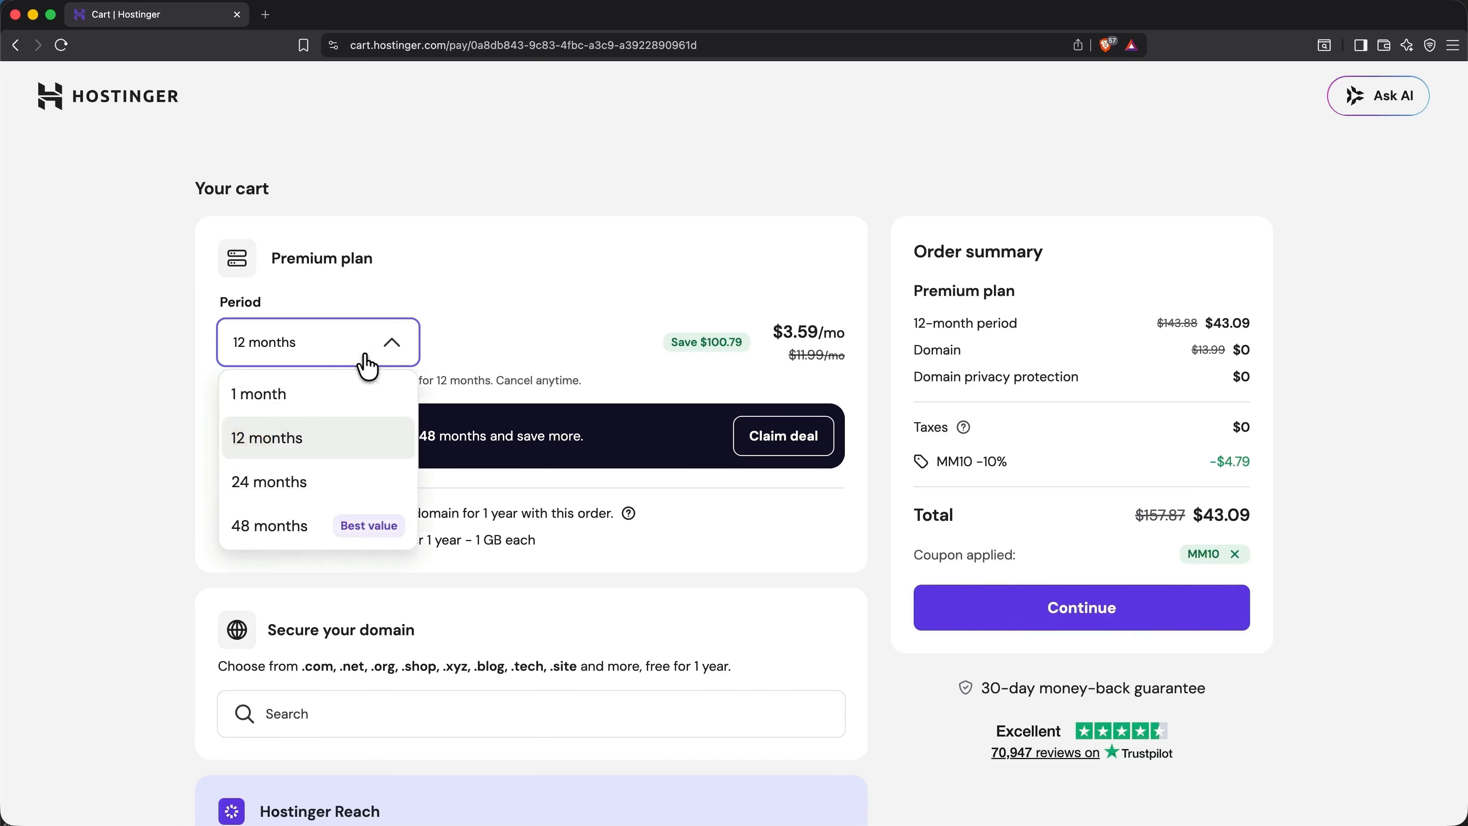
left_click(354, 397)
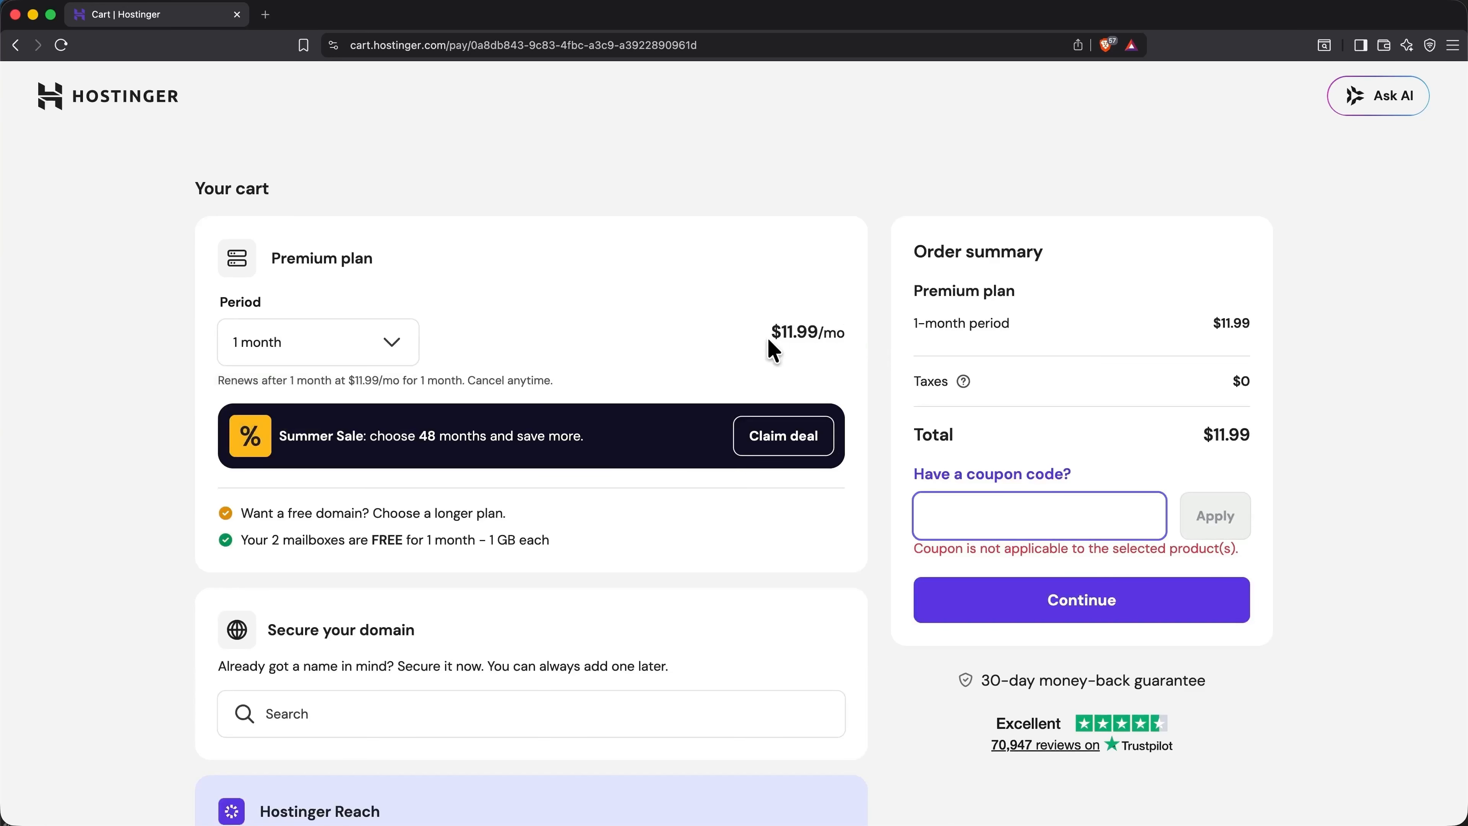
- Set the Premium plan's billing period to 12 months and continue with the order
left_click(387, 340)
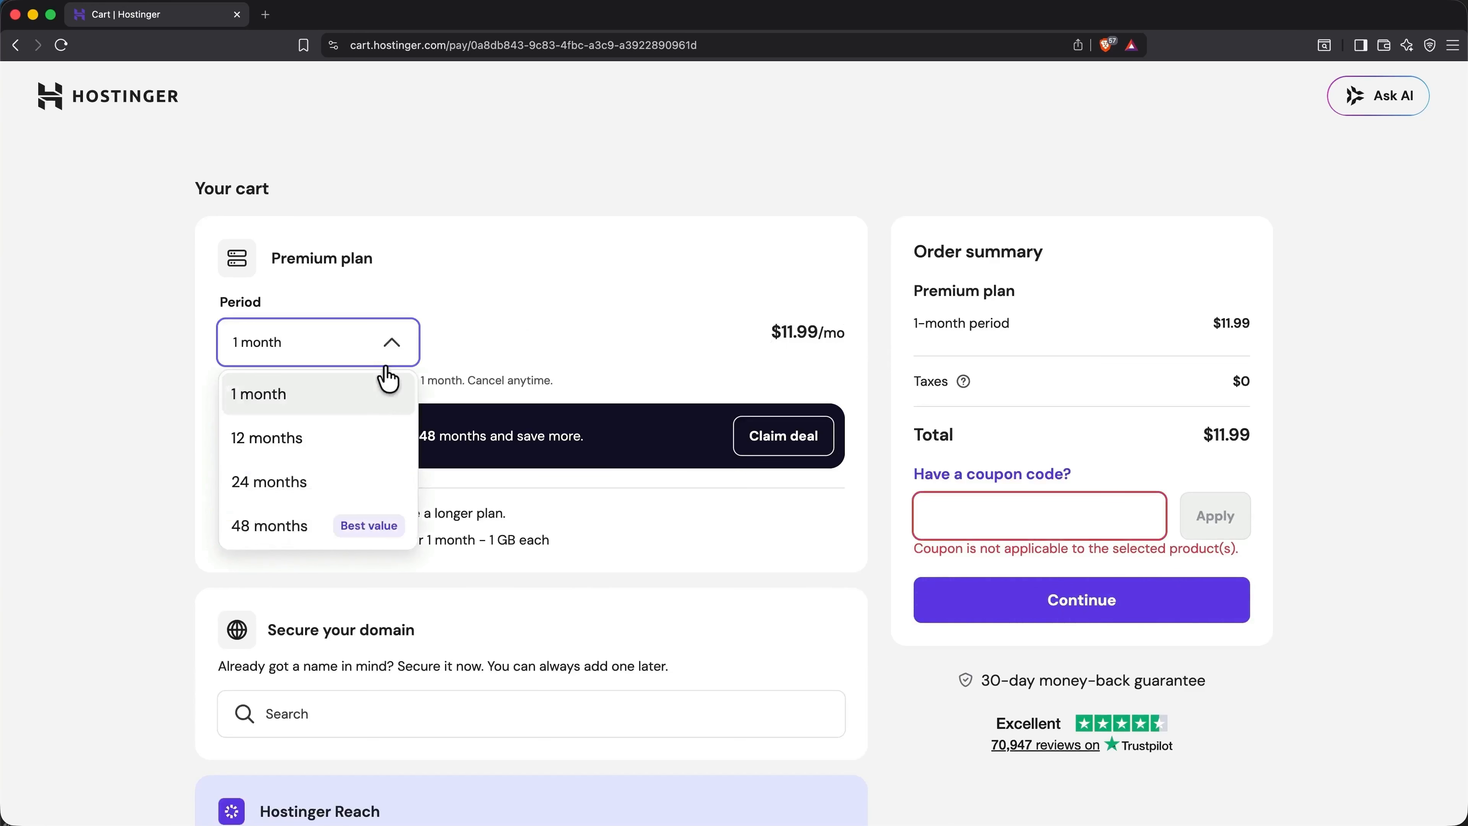
left_click(351, 439)
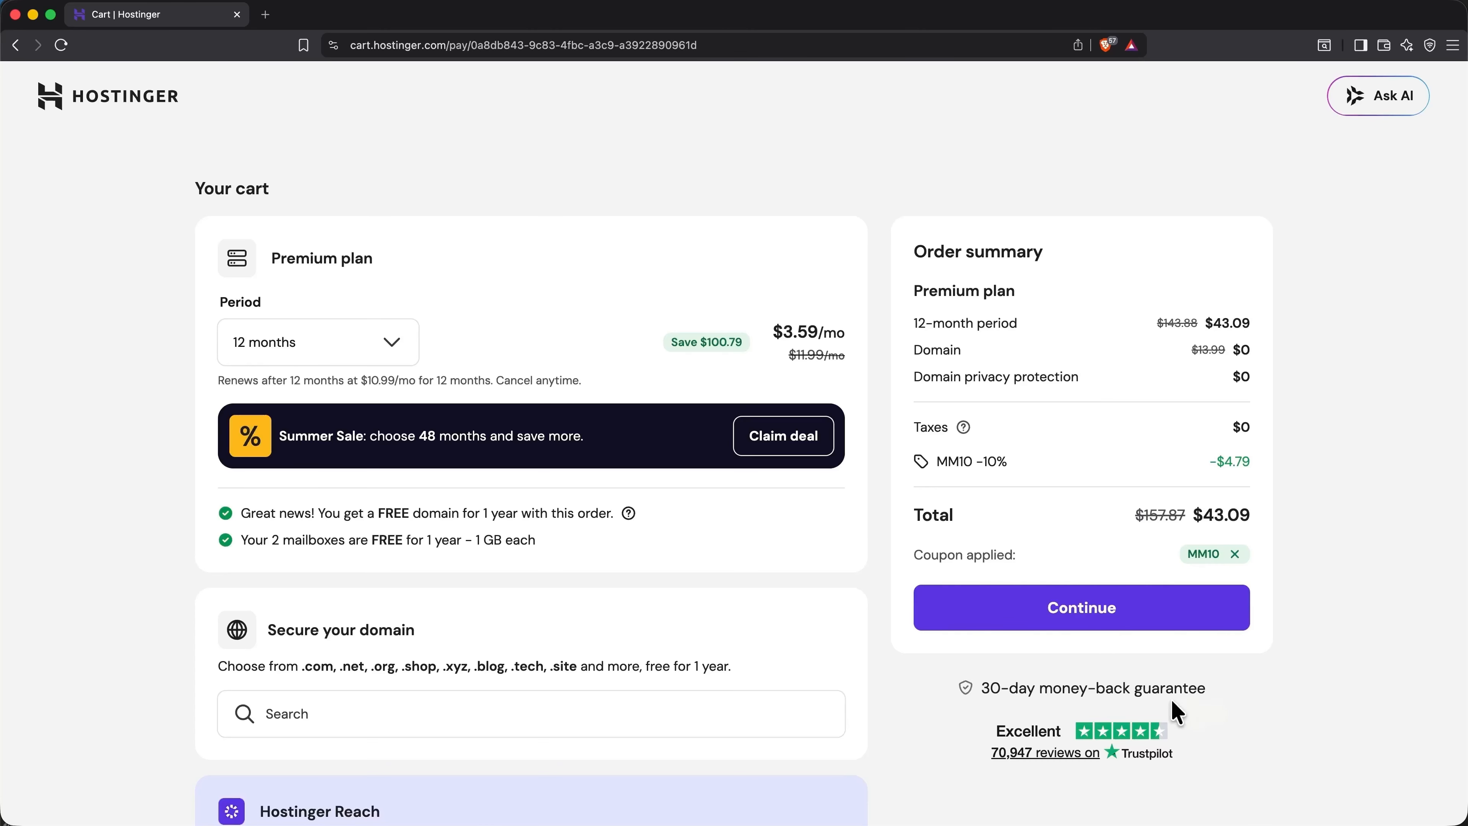
left_click(1096, 629)
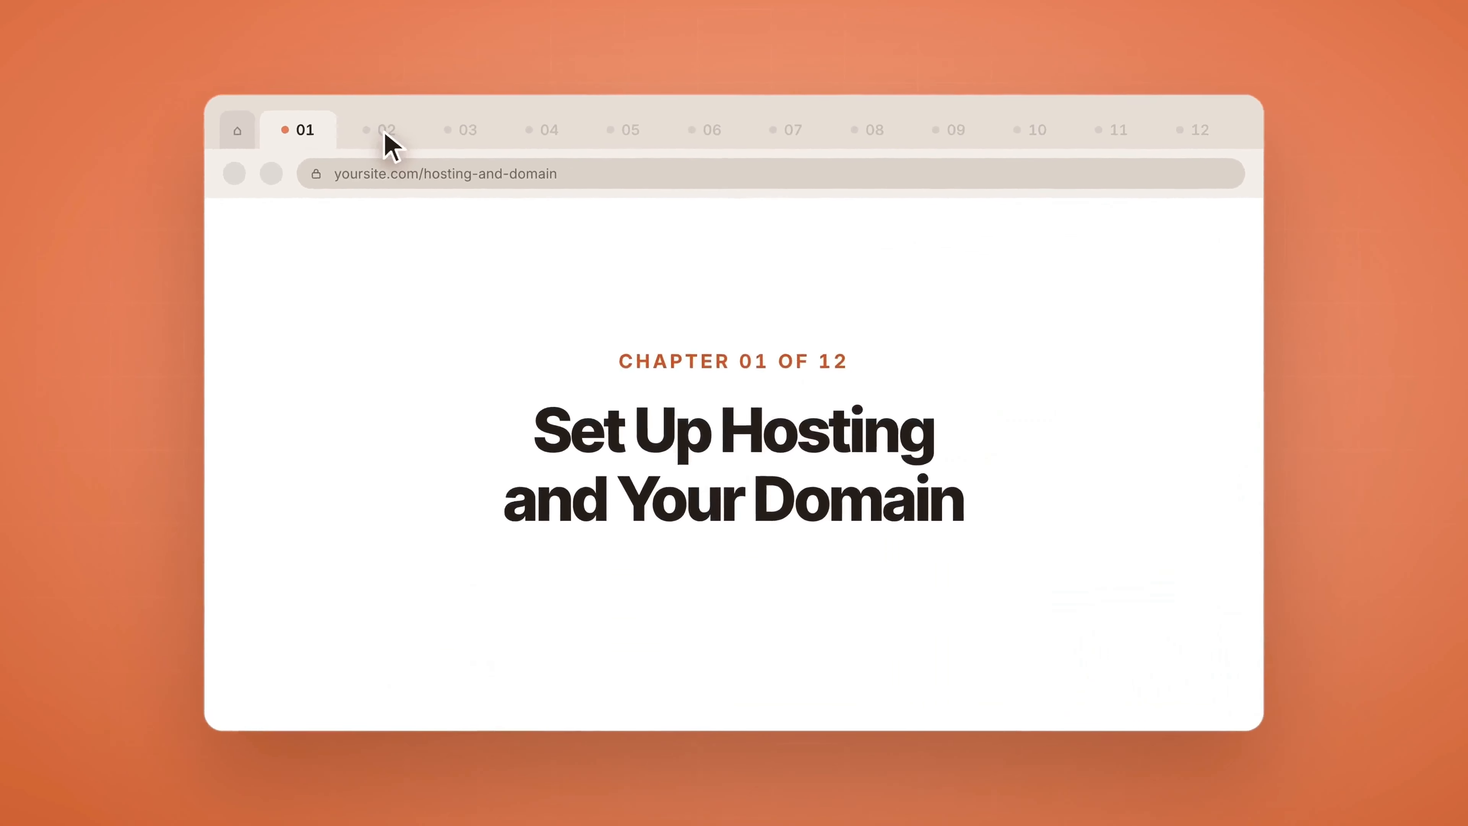
left_click(385, 134)
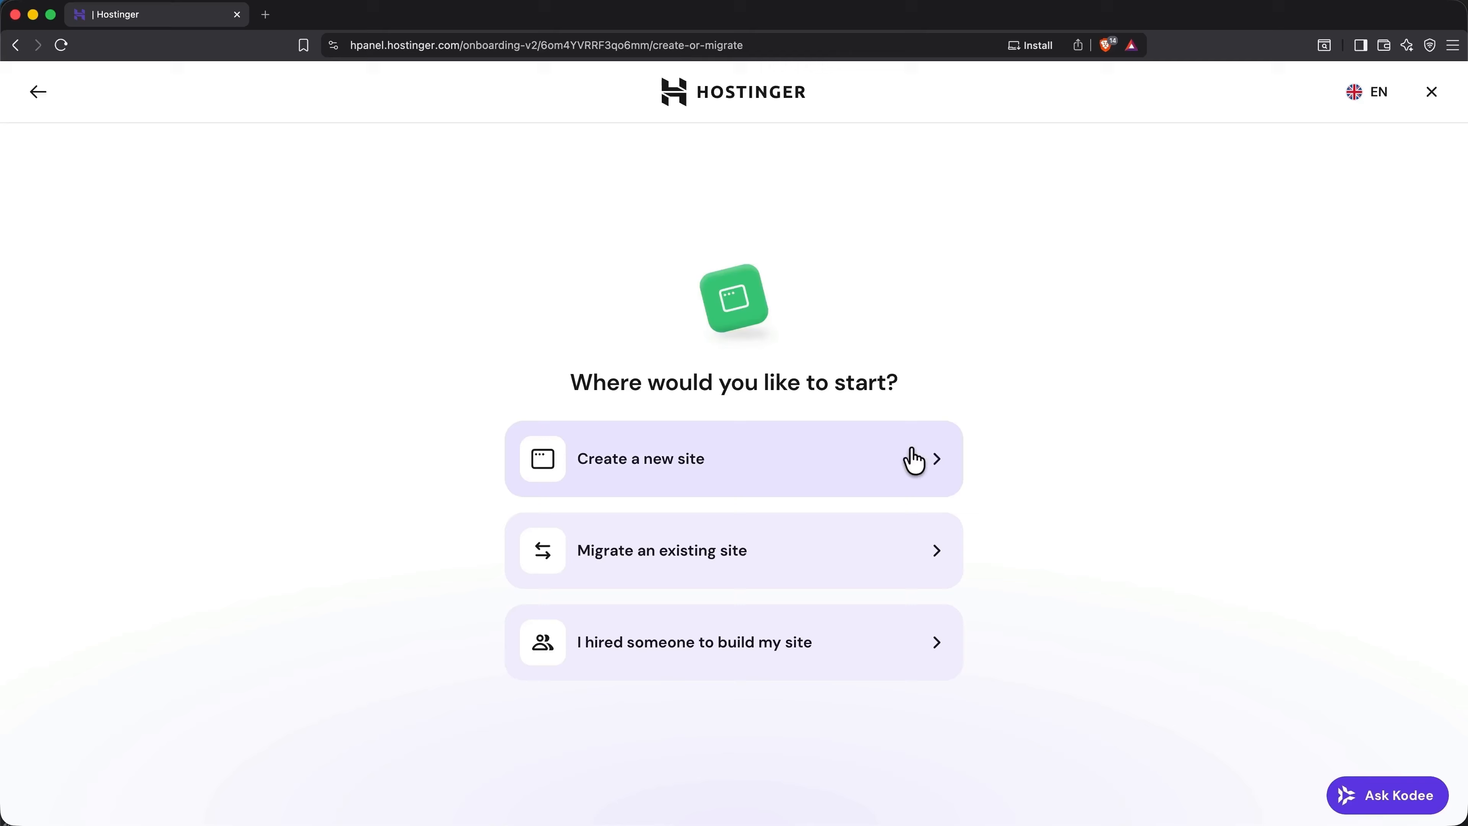
- Start creating a new site with WordPress as the website platform
left_click(912, 457)
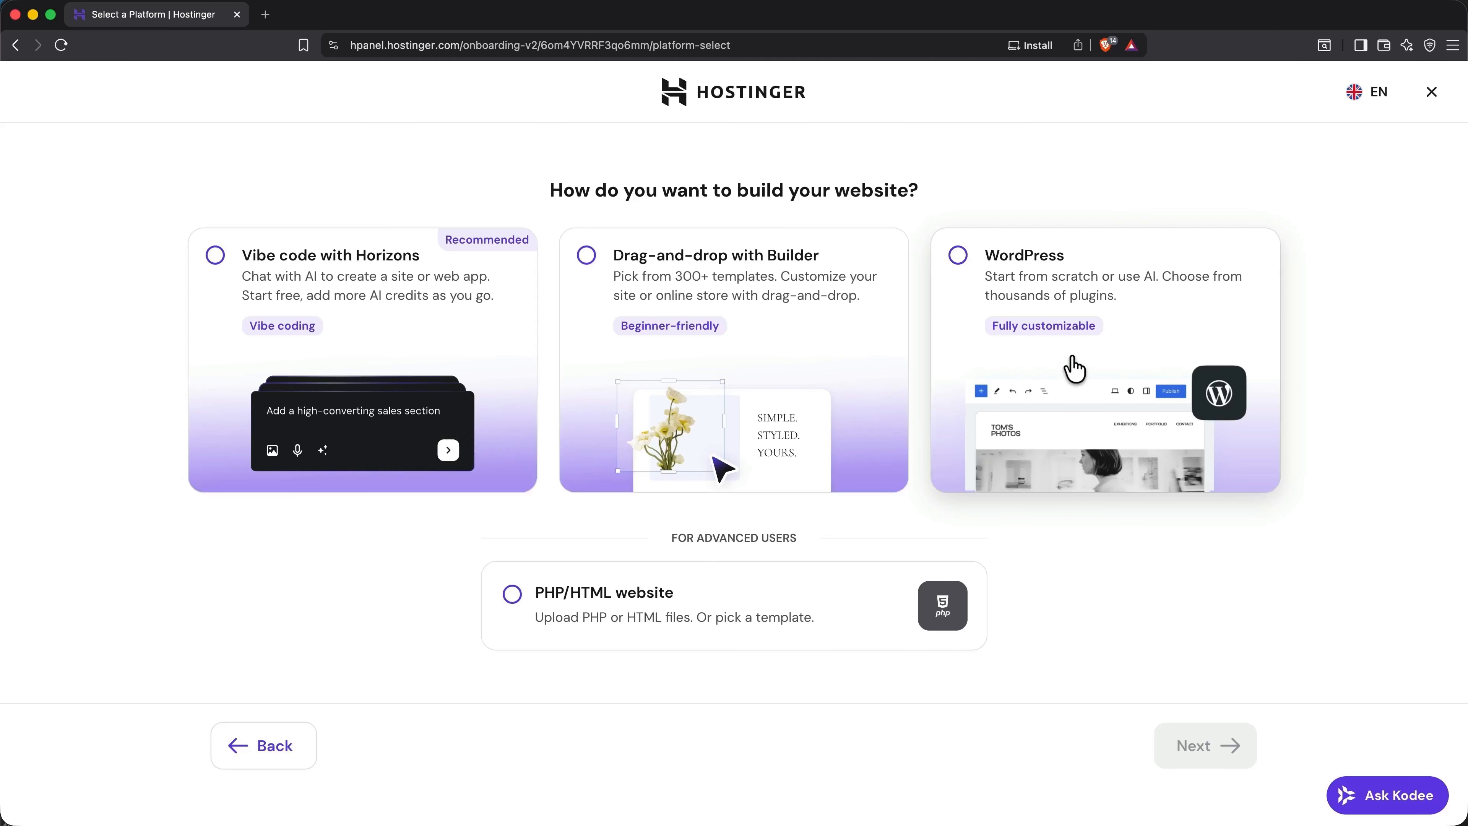
left_click(1075, 370)
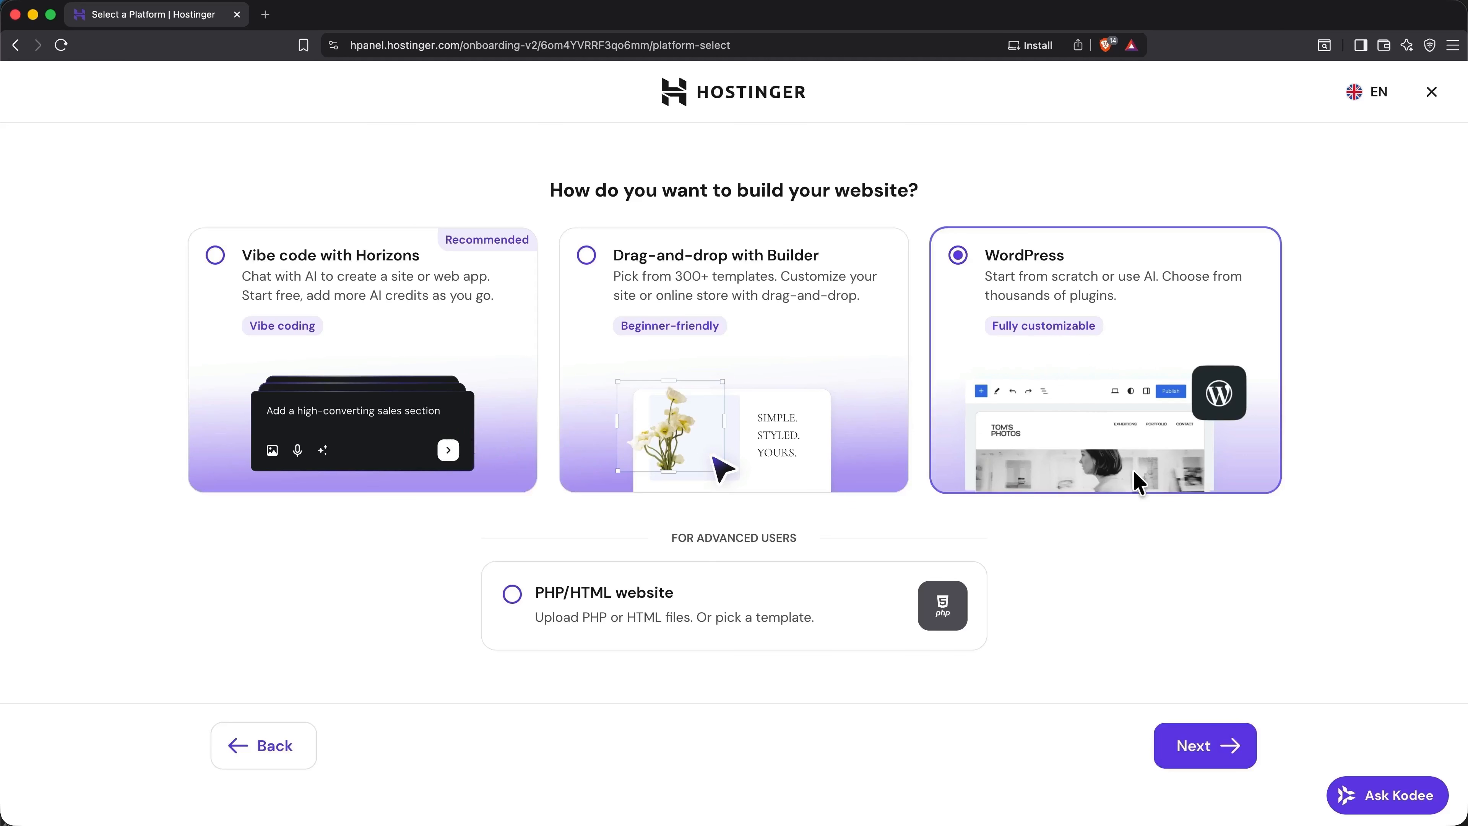
left_click(1189, 747)
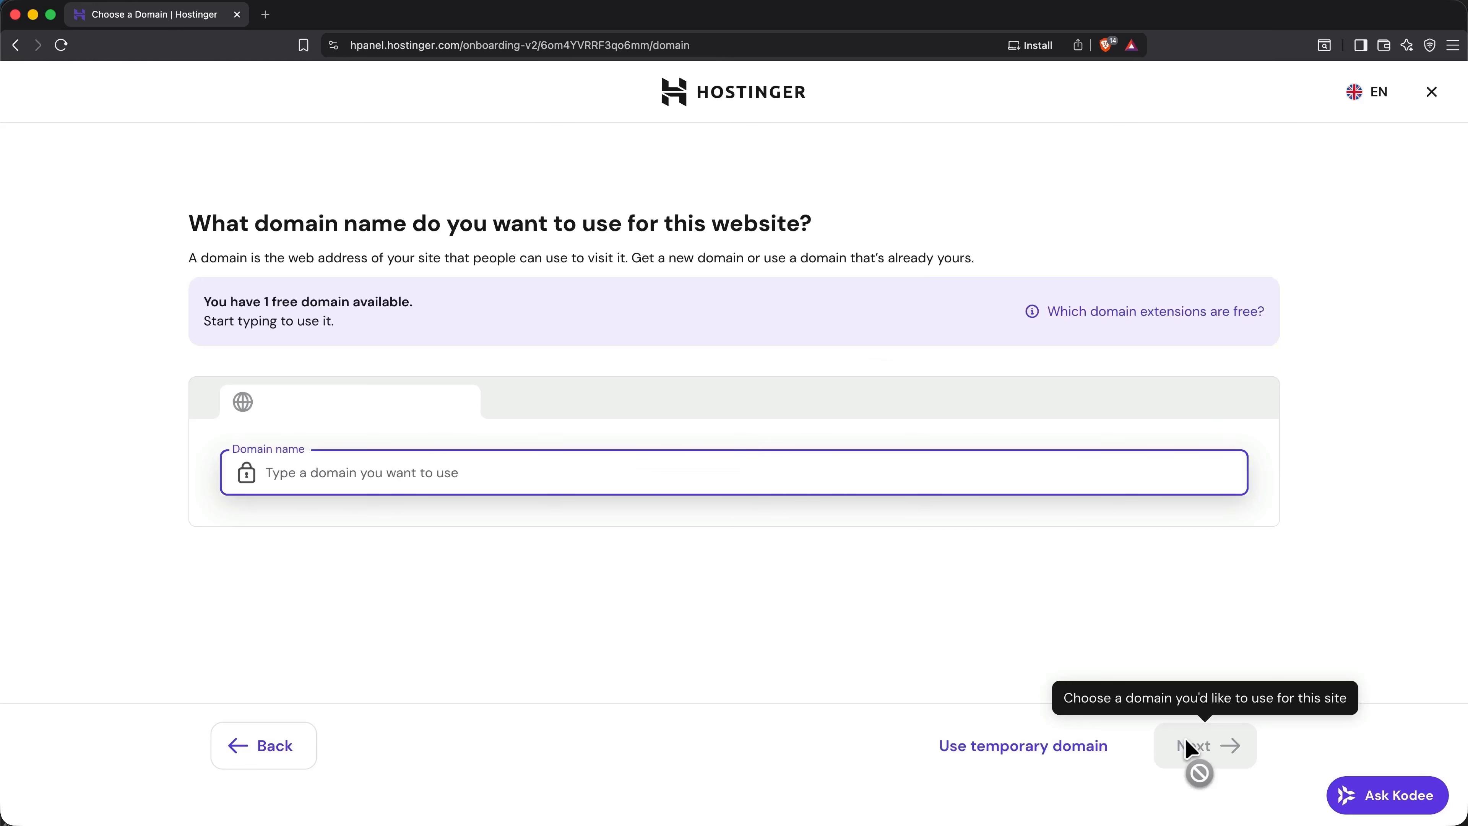
- Choose the free domain budslandscapingboston.com for the website and proceed to its registration
type("budslandscapingboston.com")
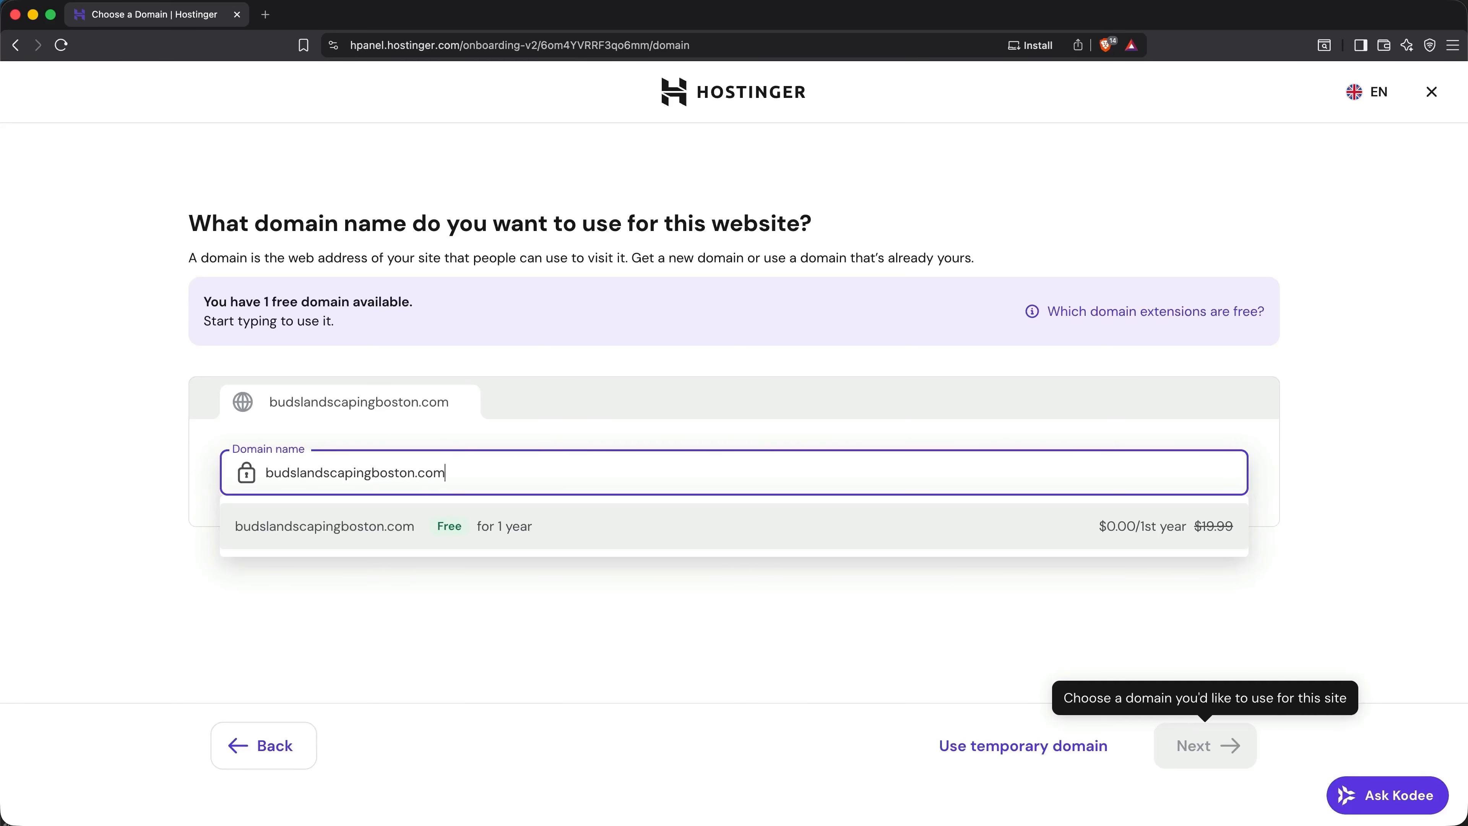
left_click(990, 533)
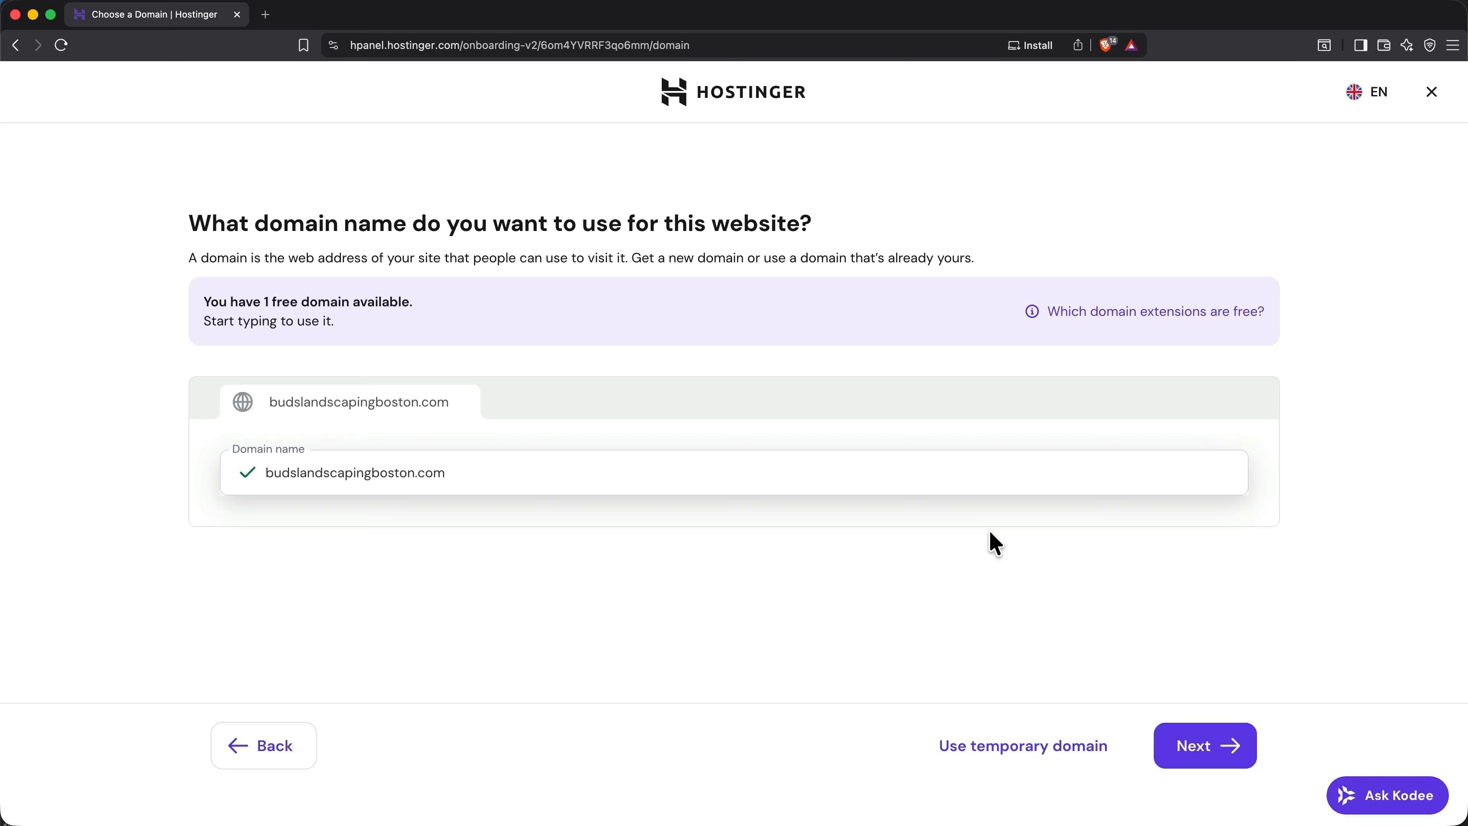
left_click(1217, 728)
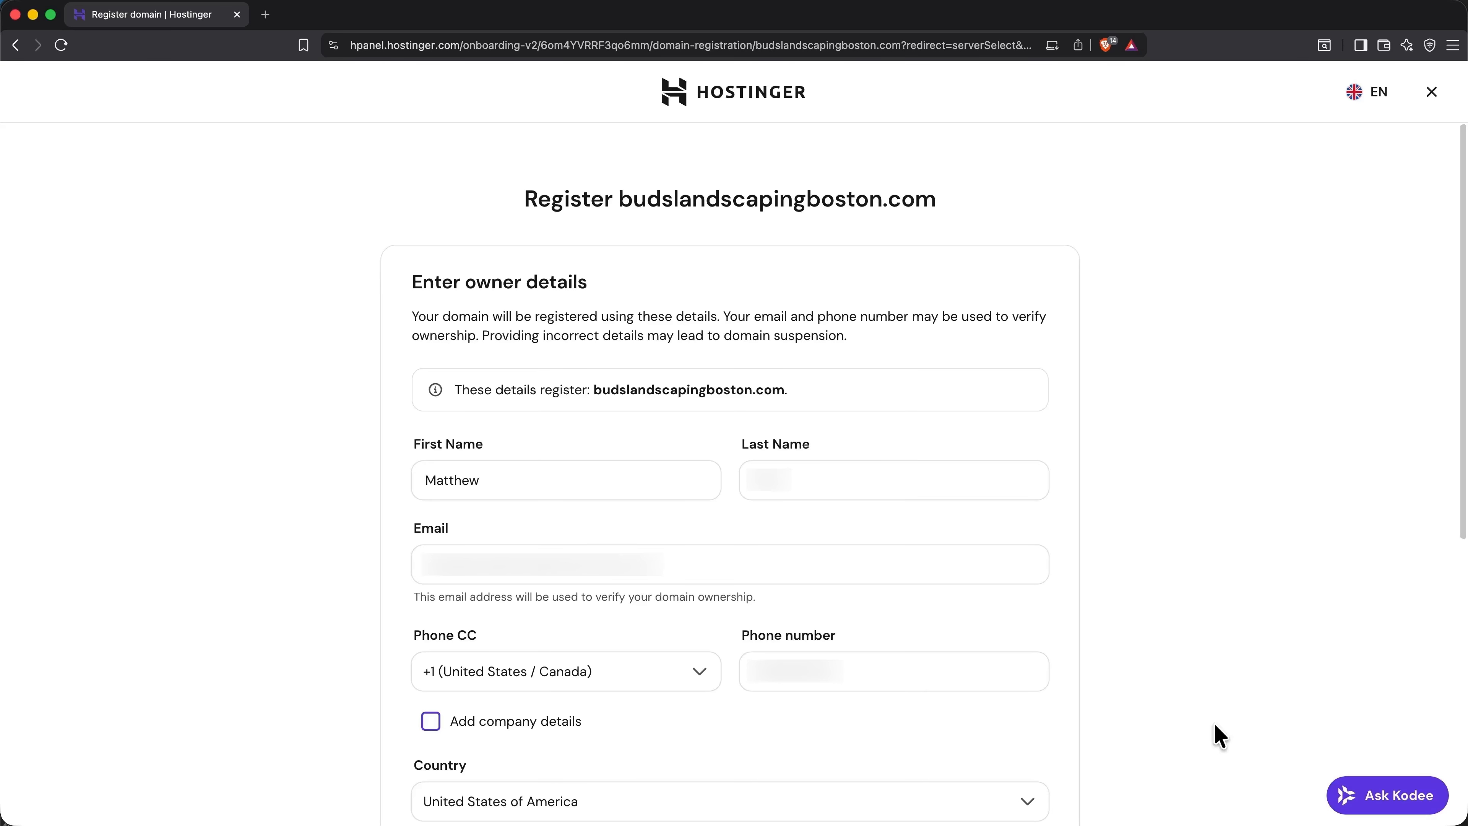
- Register the domain with the prefilled owner details and verify the phone number using the verification code
scroll(1220, 736, "down", 10)
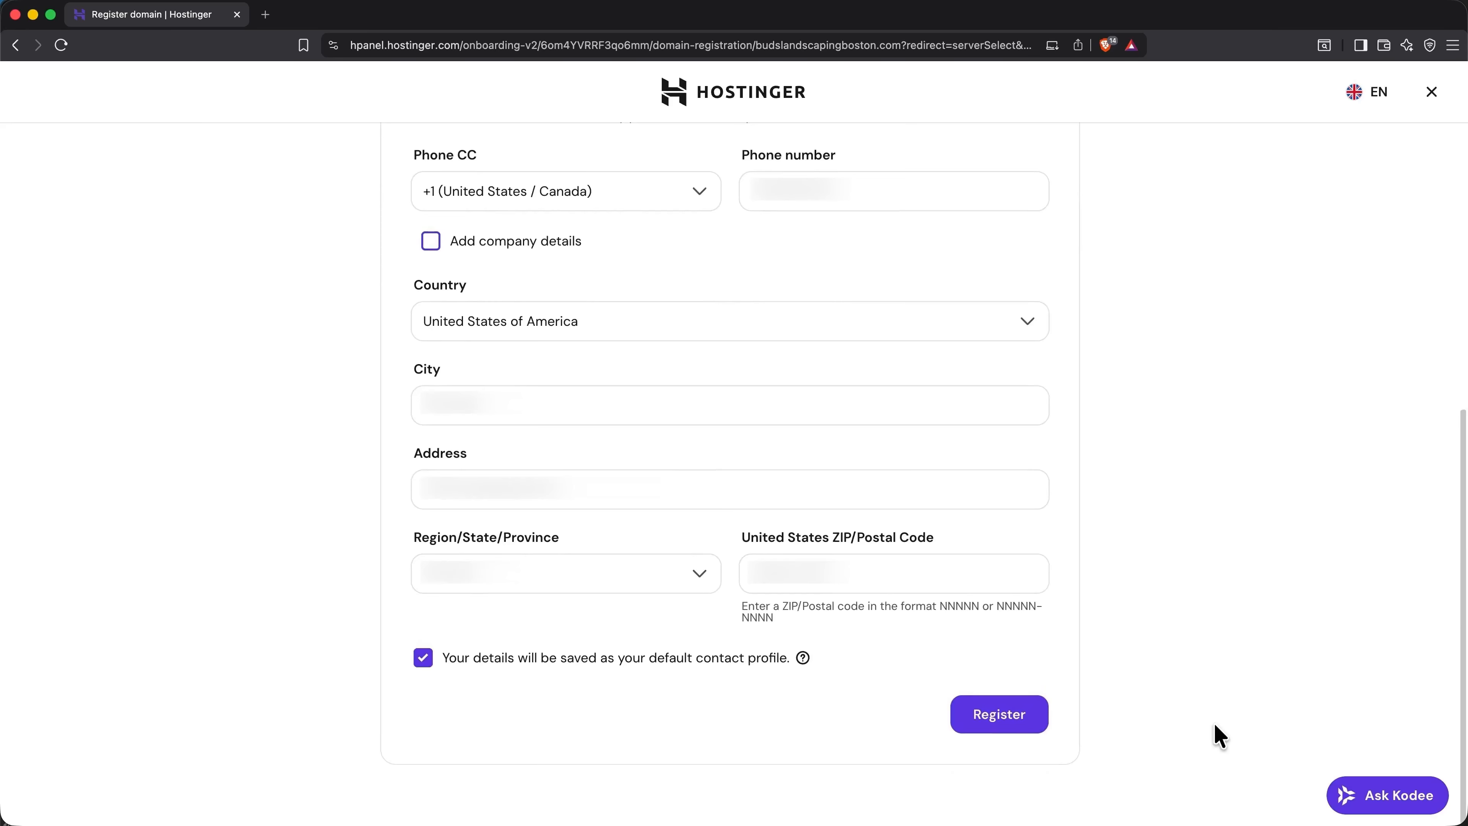
left_click(1003, 727)
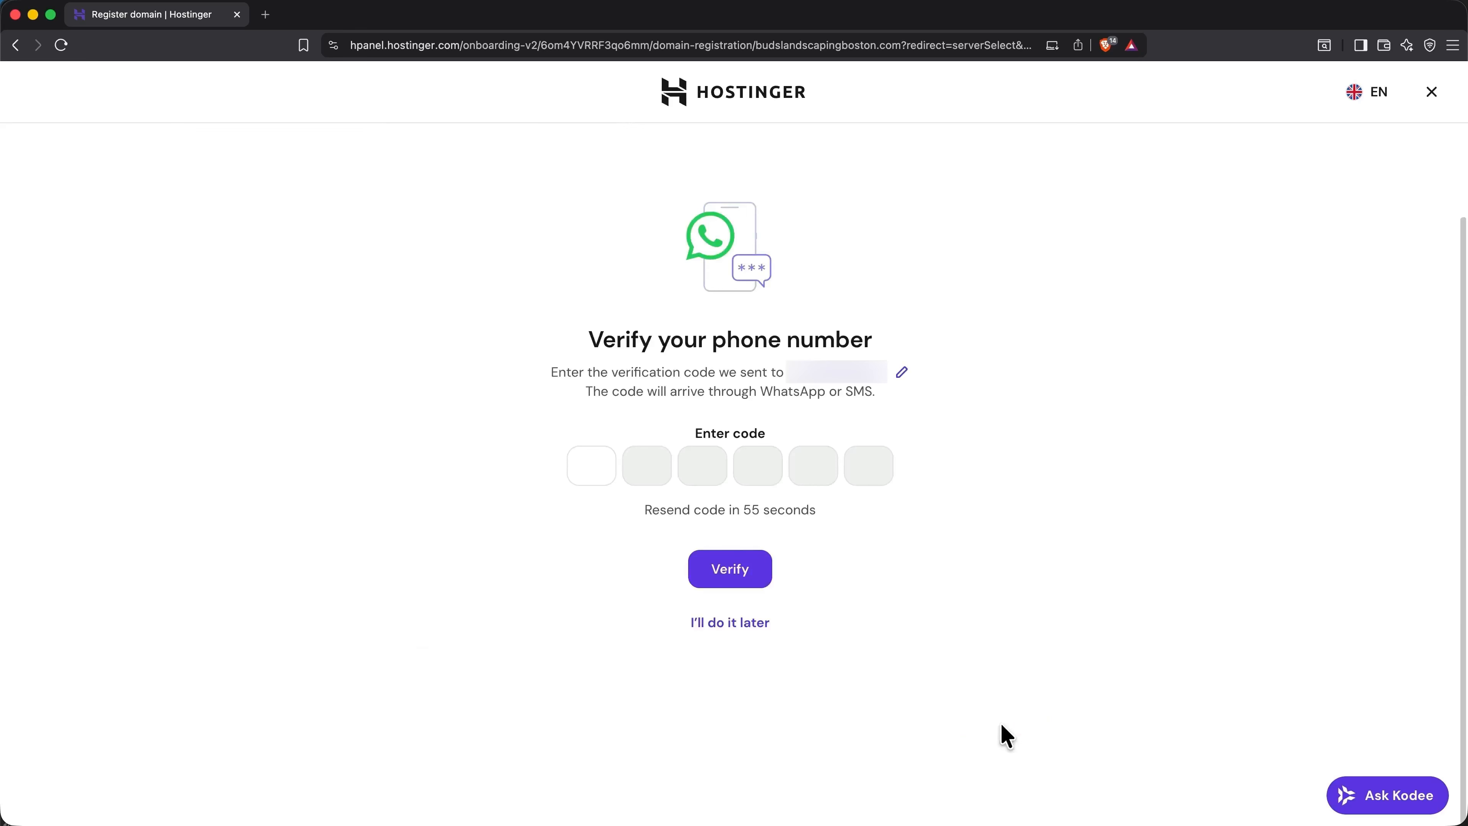
left_click(599, 465)
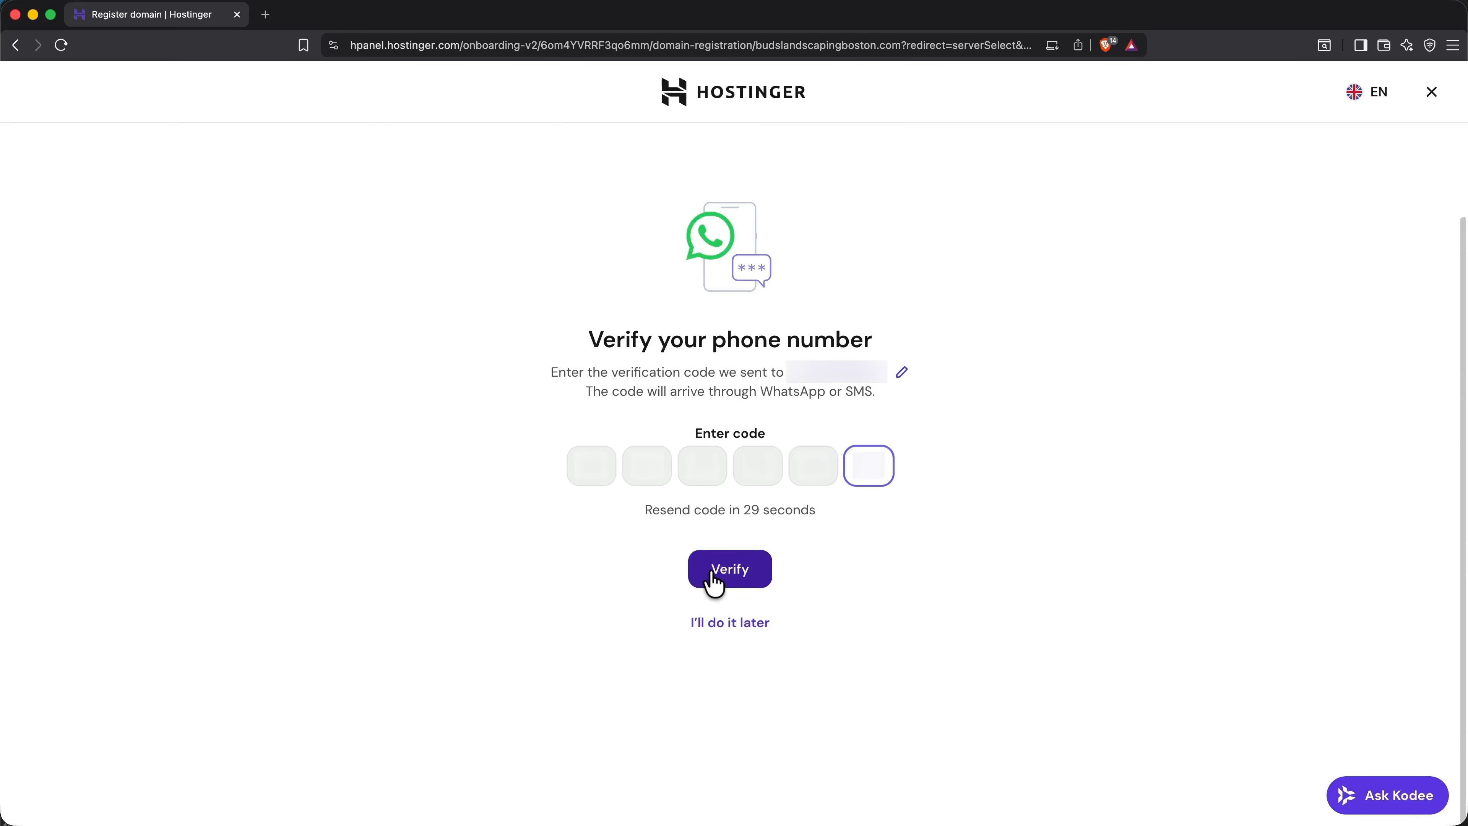
left_click(714, 578)
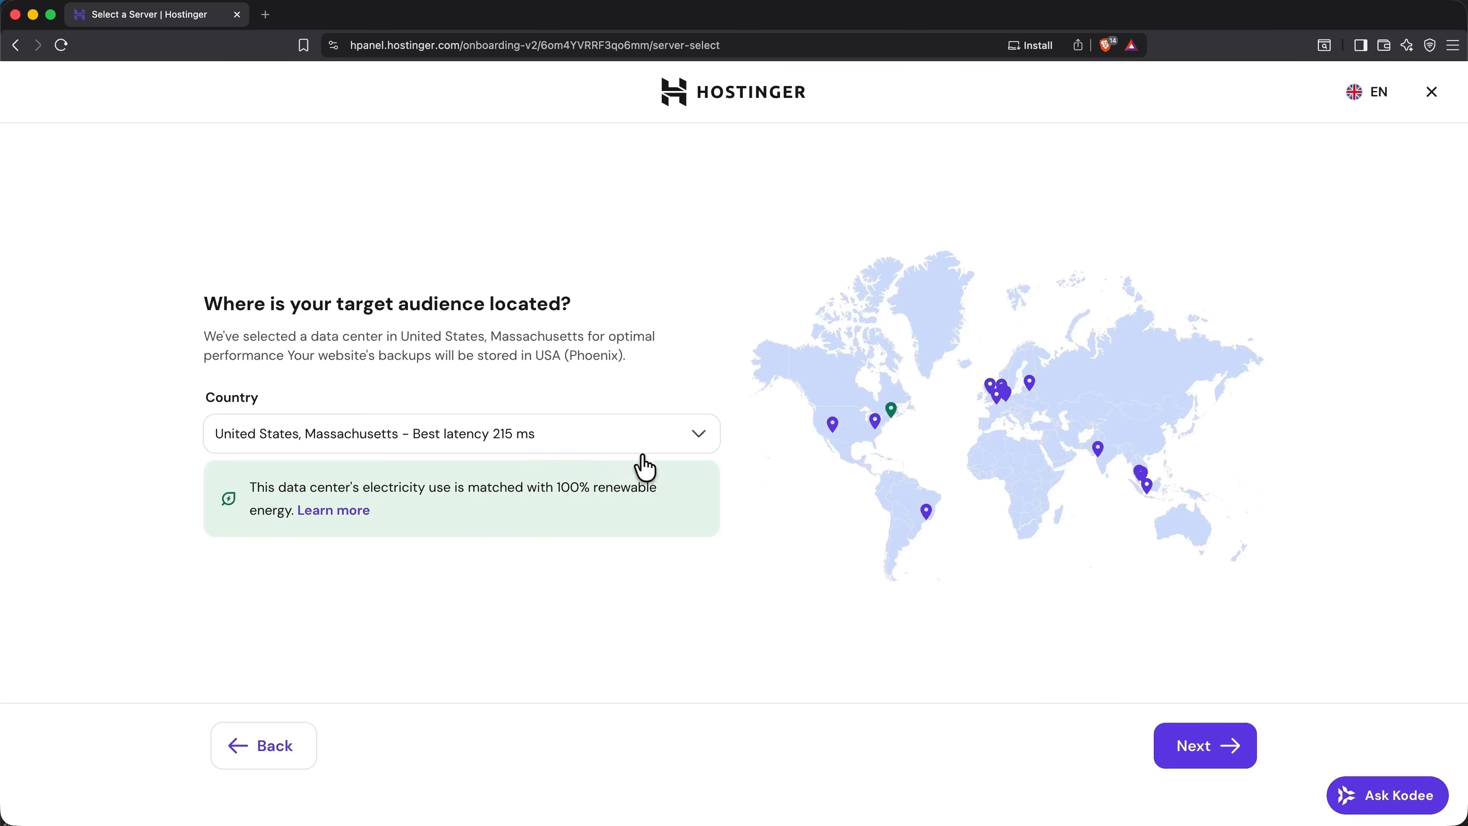
- Accept the Massachusetts data center, enter the WordPress administrator password and build the website from scratch
left_click(1177, 748)
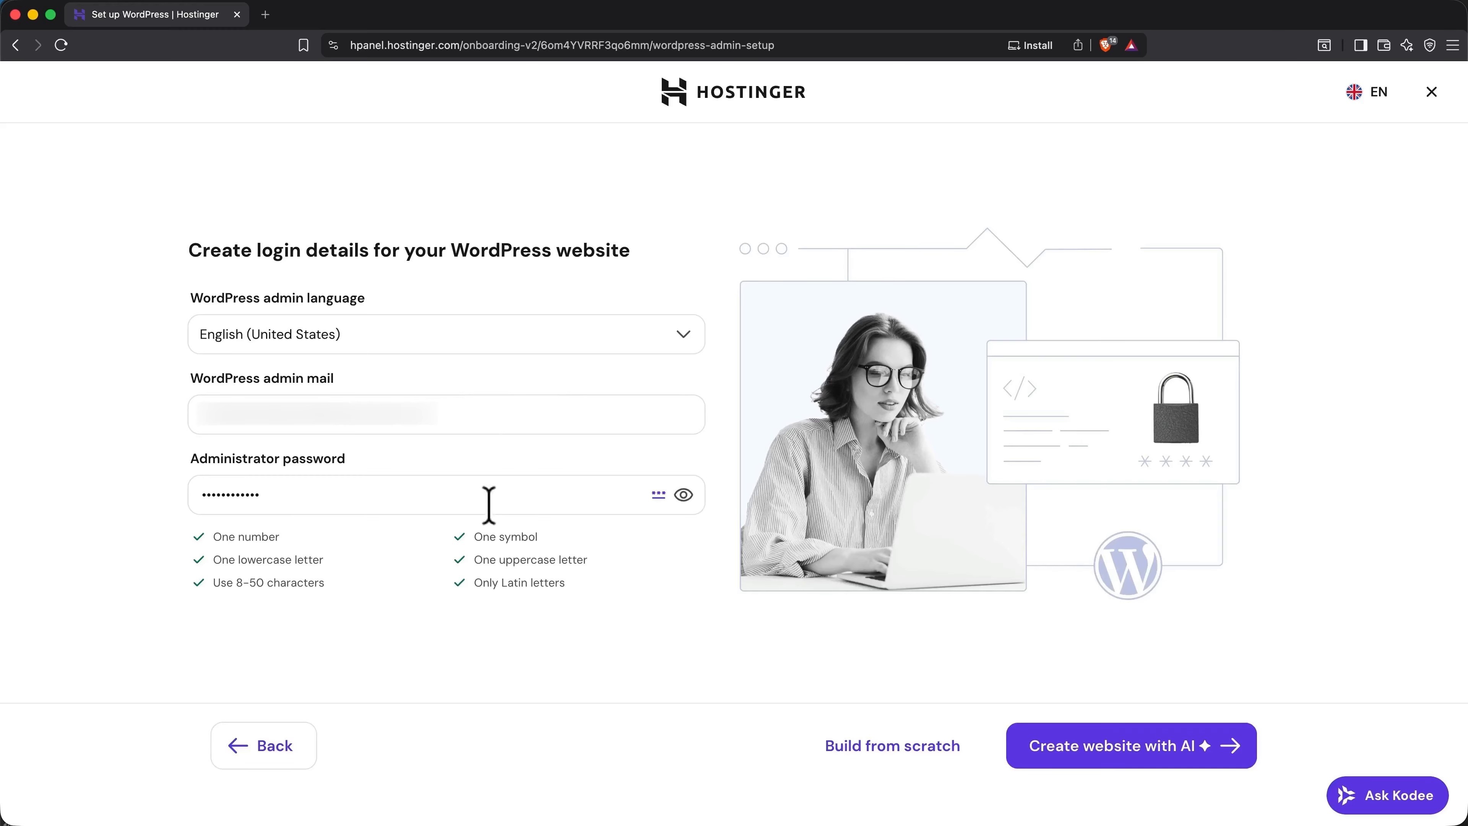
left_click(566, 502)
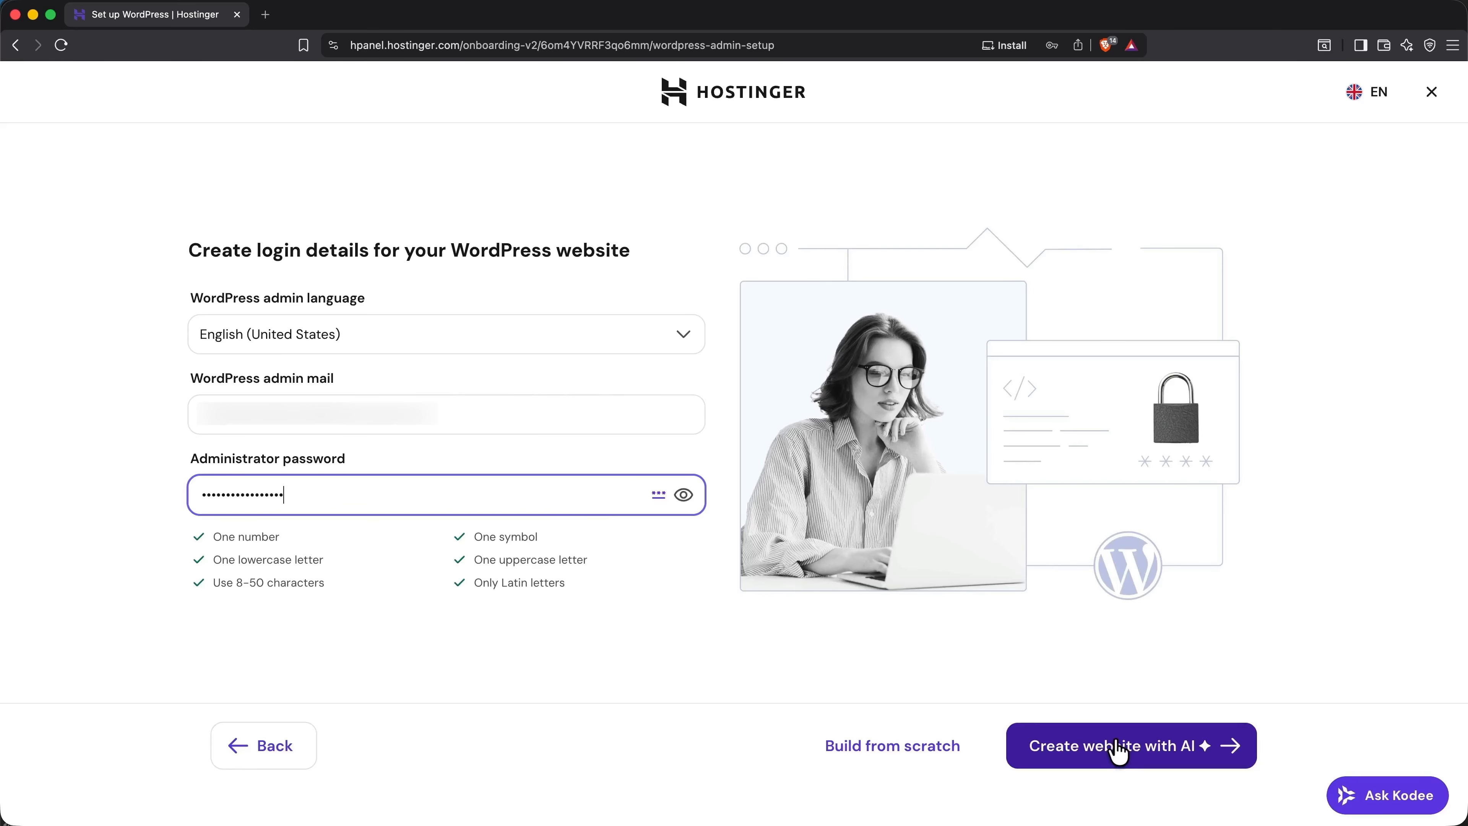
left_click(918, 751)
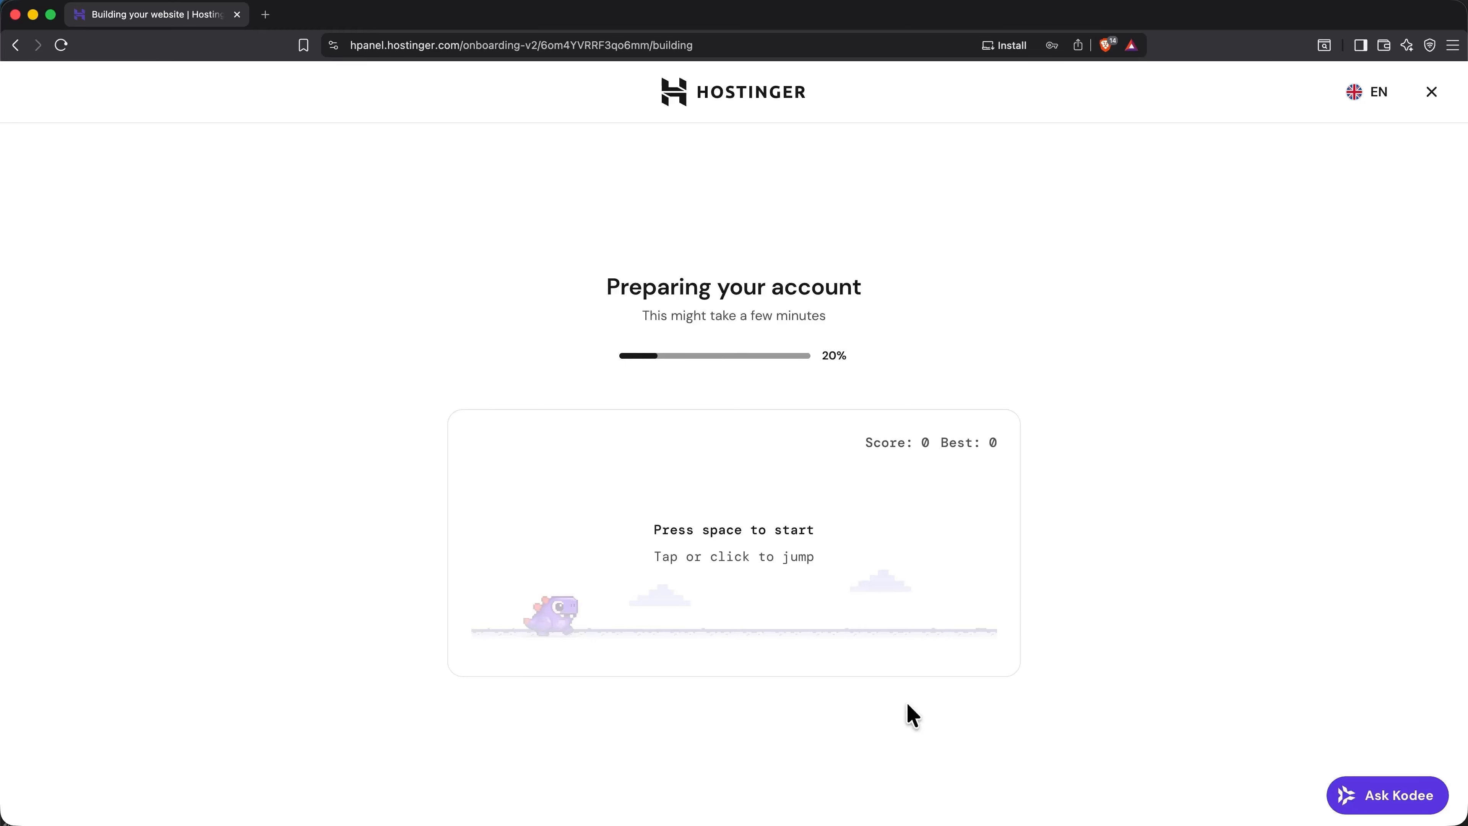
left_click(741, 596)
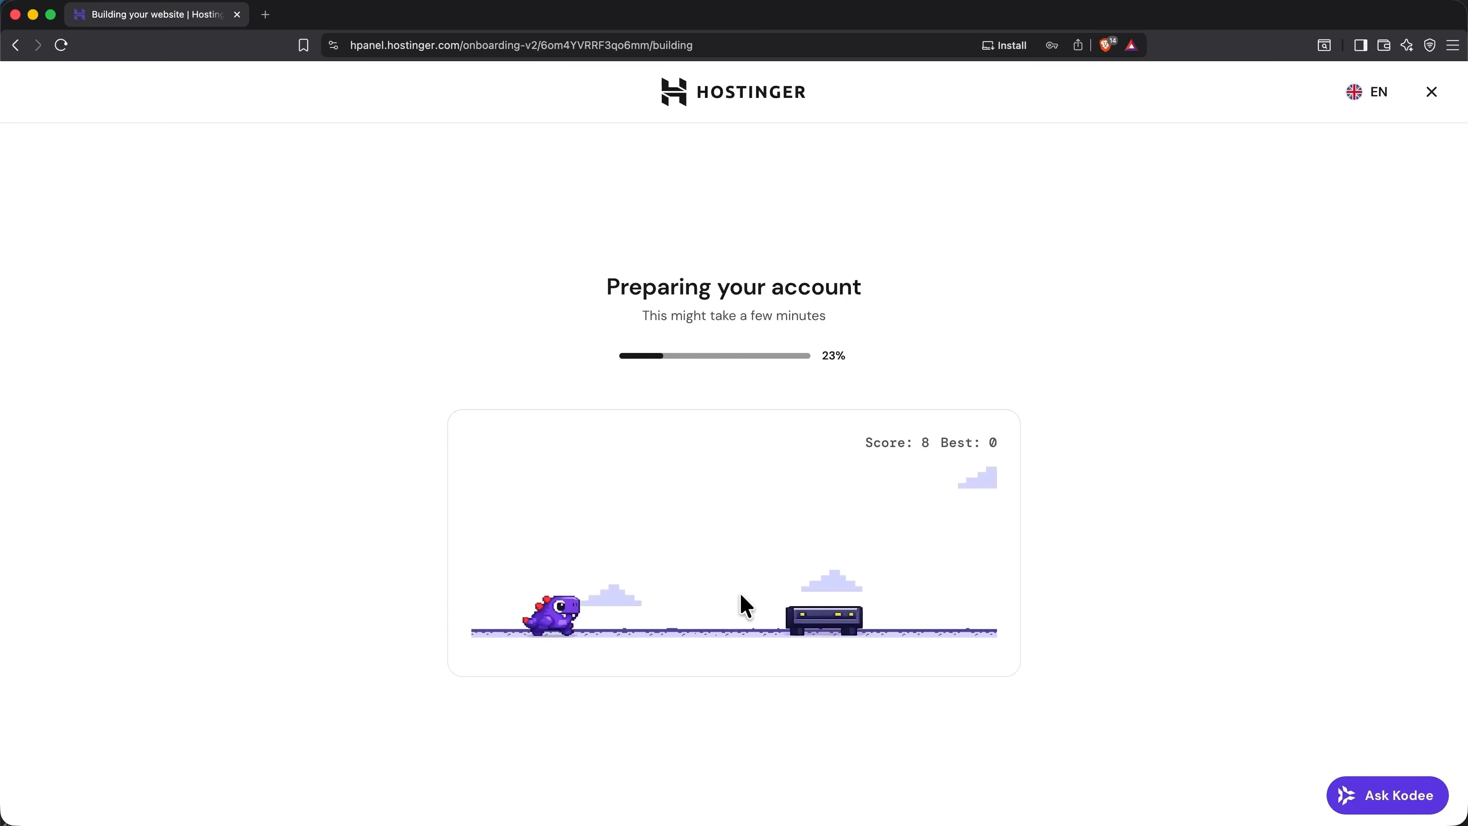
left_click(741, 595)
key("space")
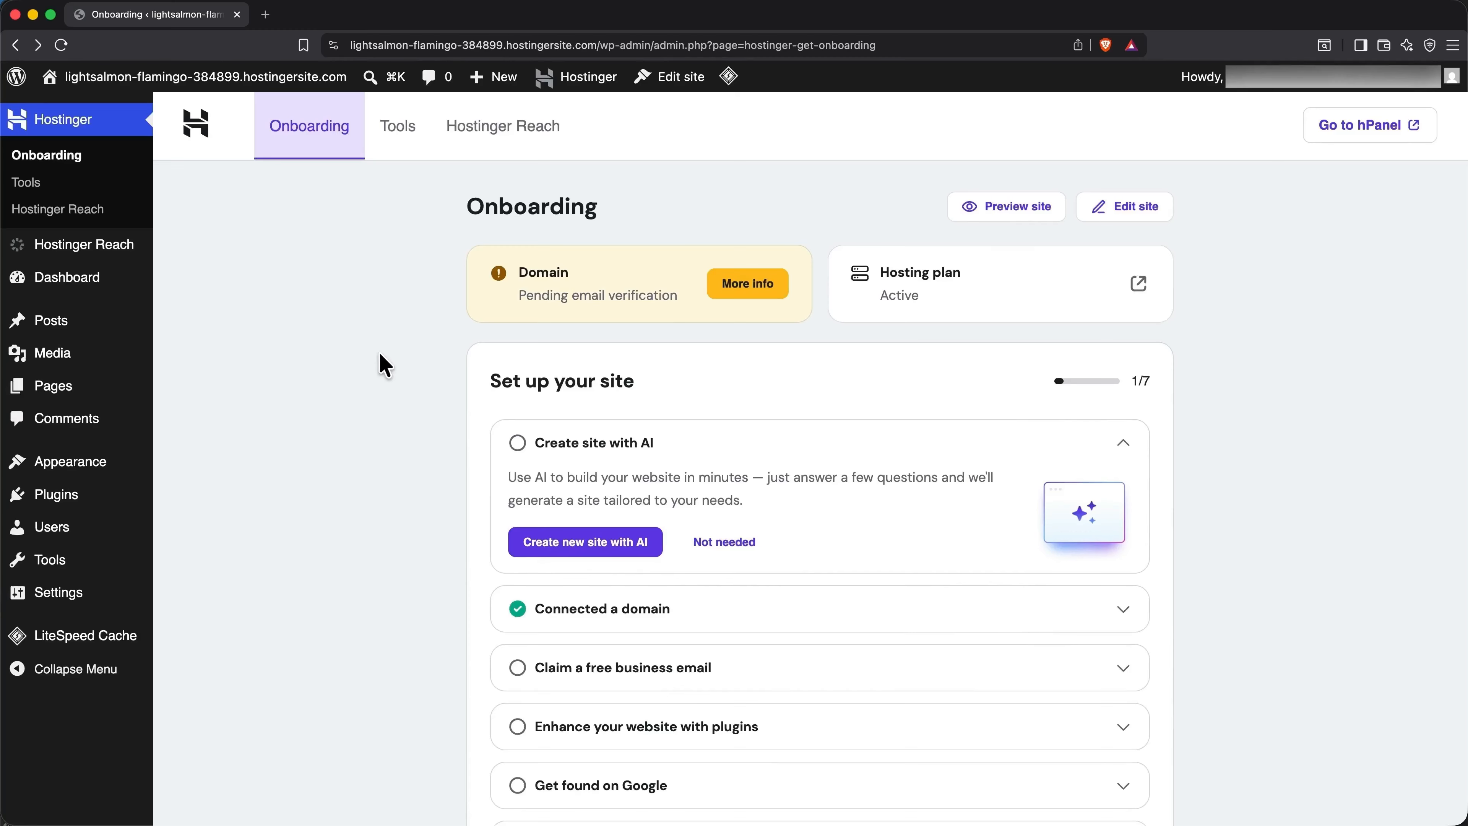
- View the new site's front end at its temporary address and at budslandscapingboston.com
mouse_move(271, 87)
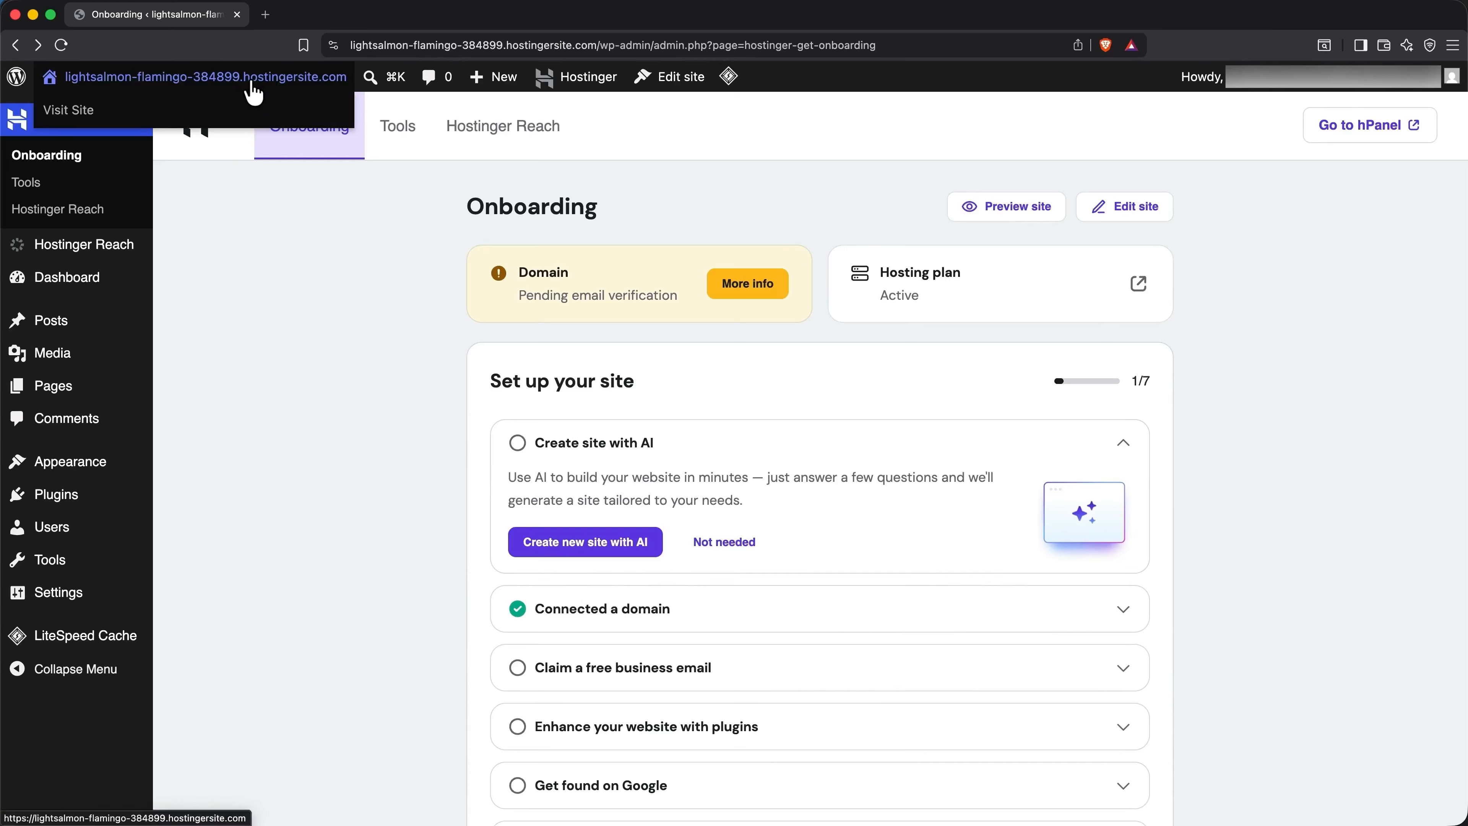
left_click(291, 86)
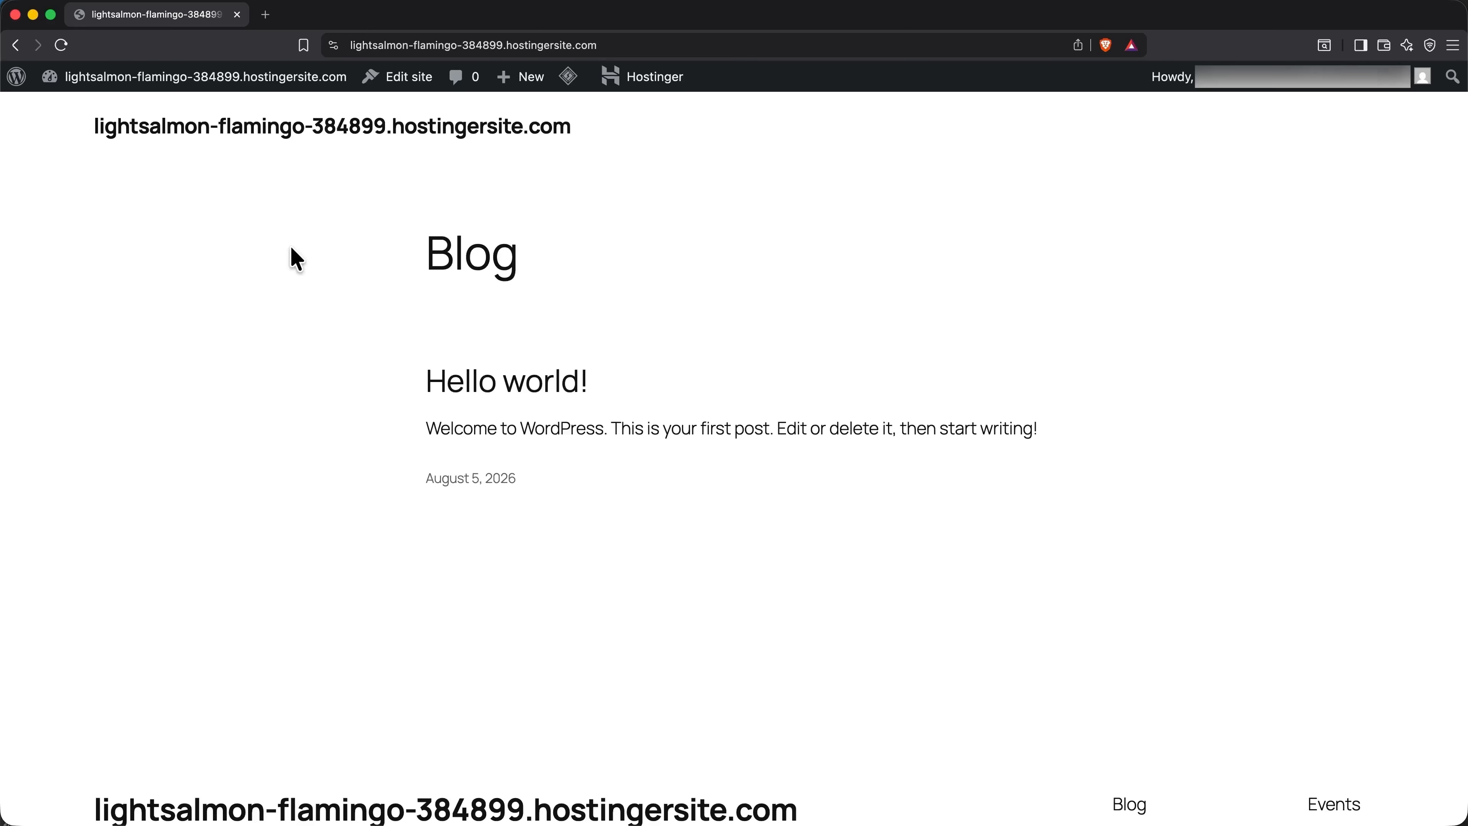
left_click(515, 45)
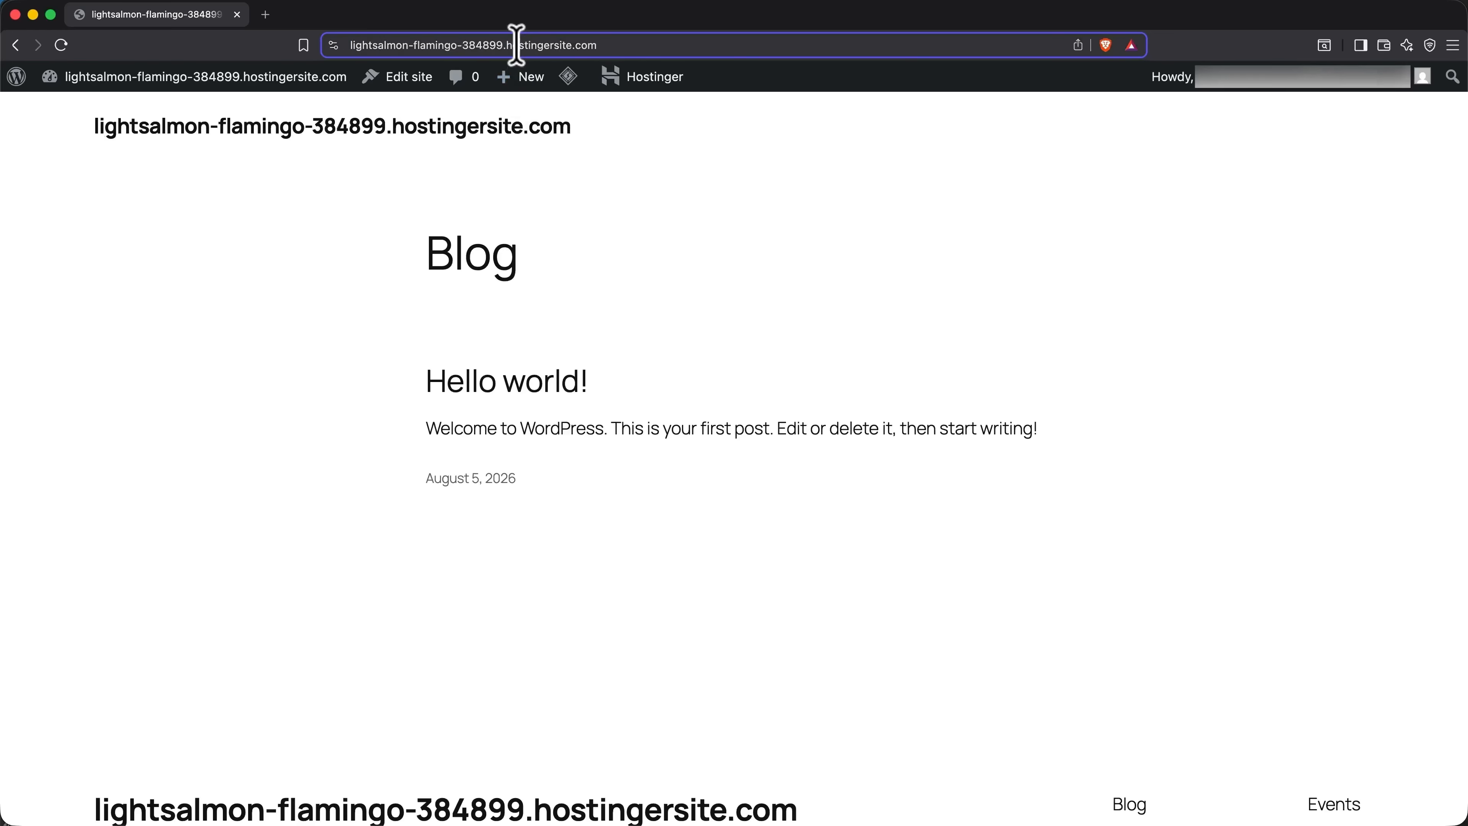
type("budslandscapingboston.com")
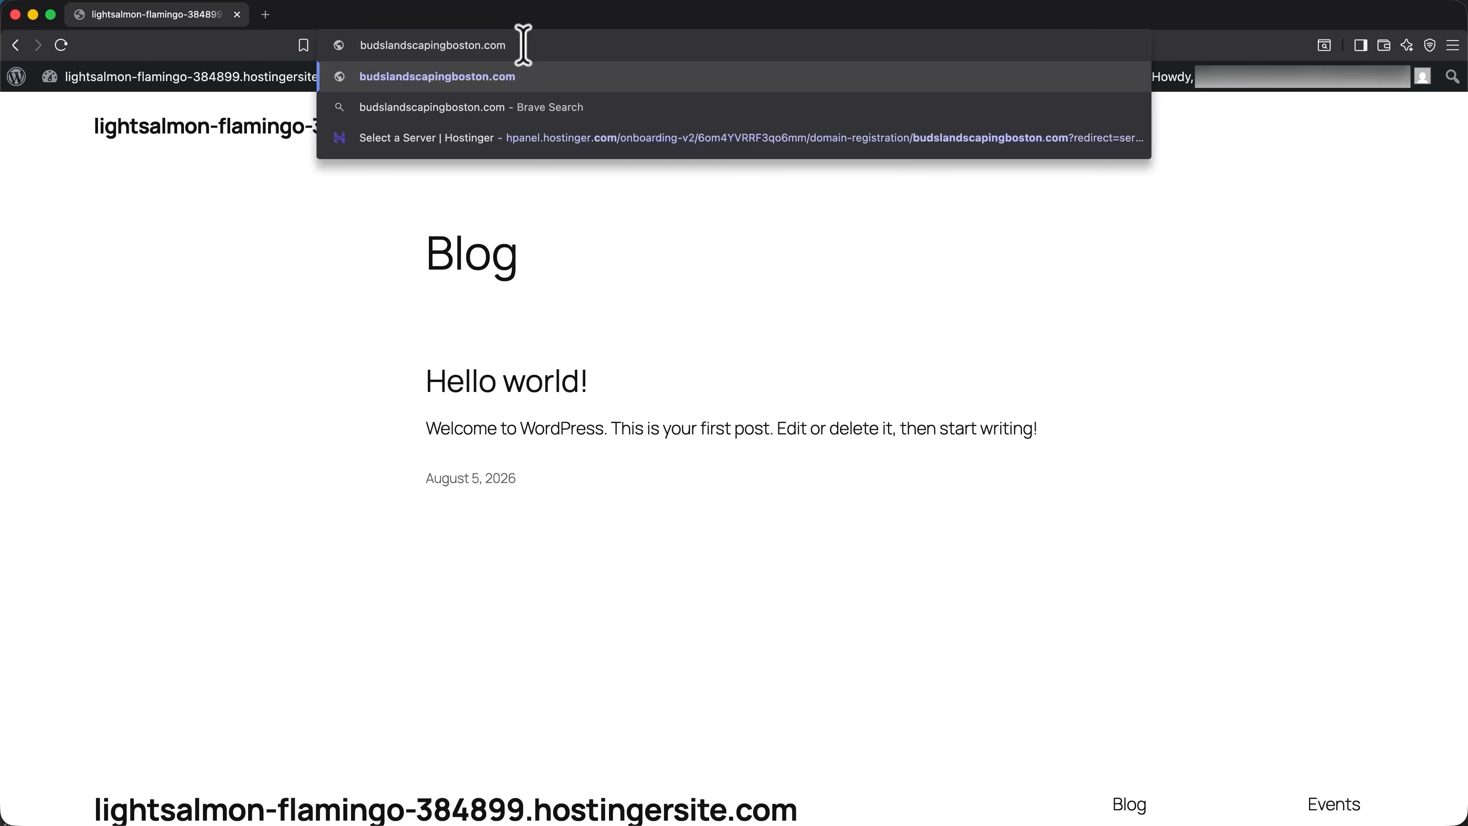
key("Return")
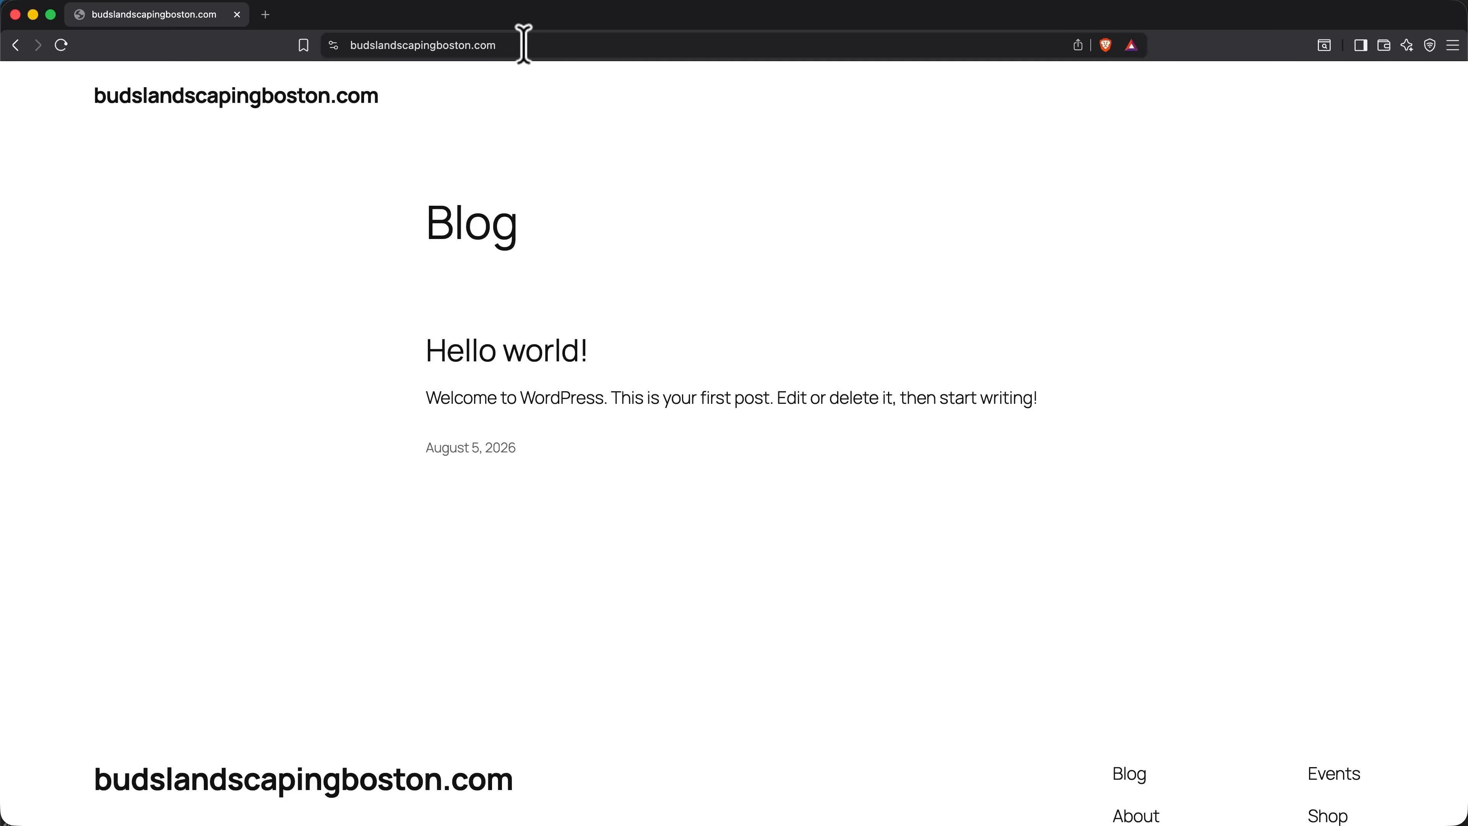
left_click(523, 44)
left_click(525, 44)
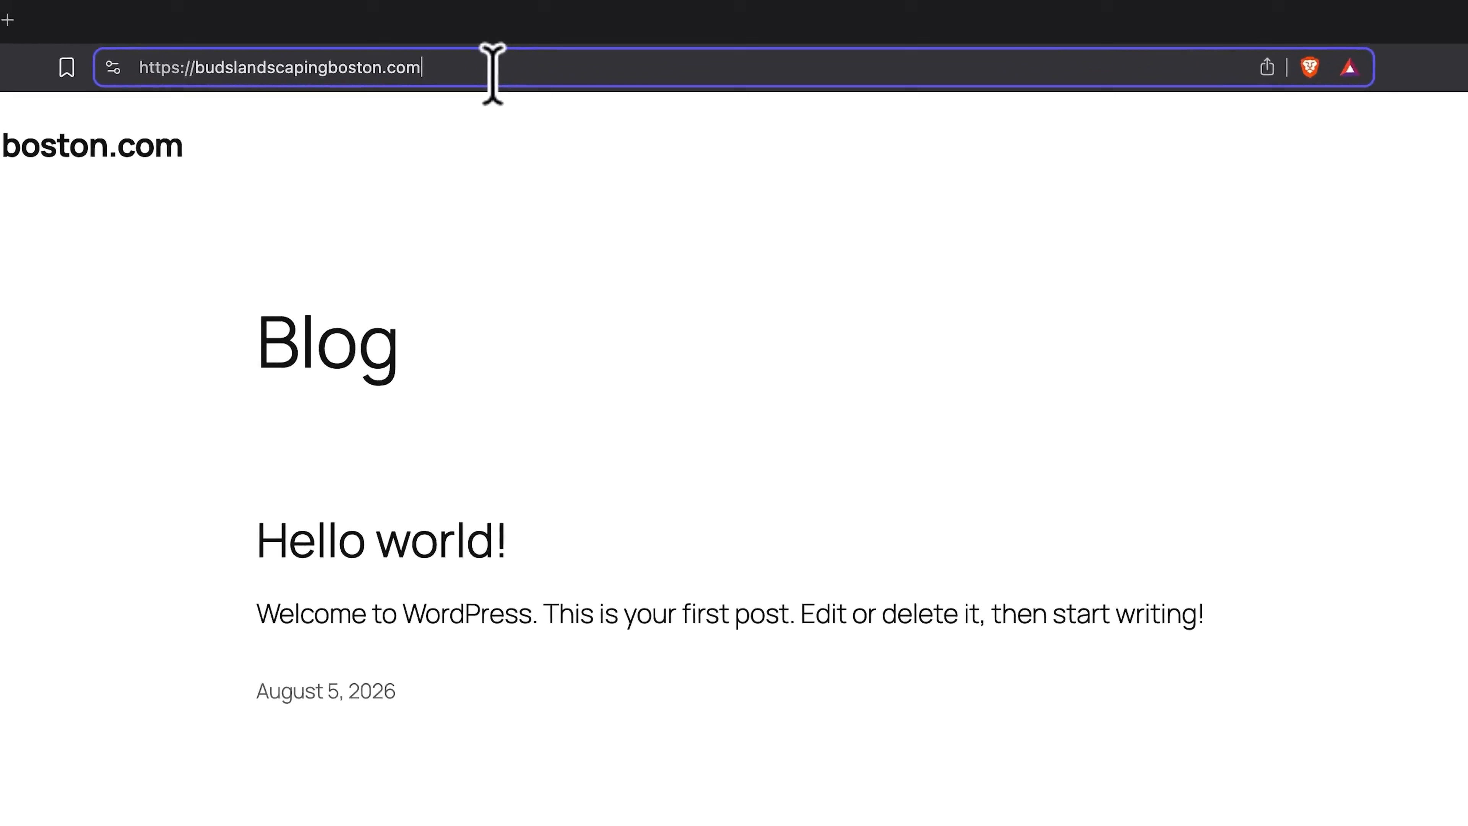
type("/")
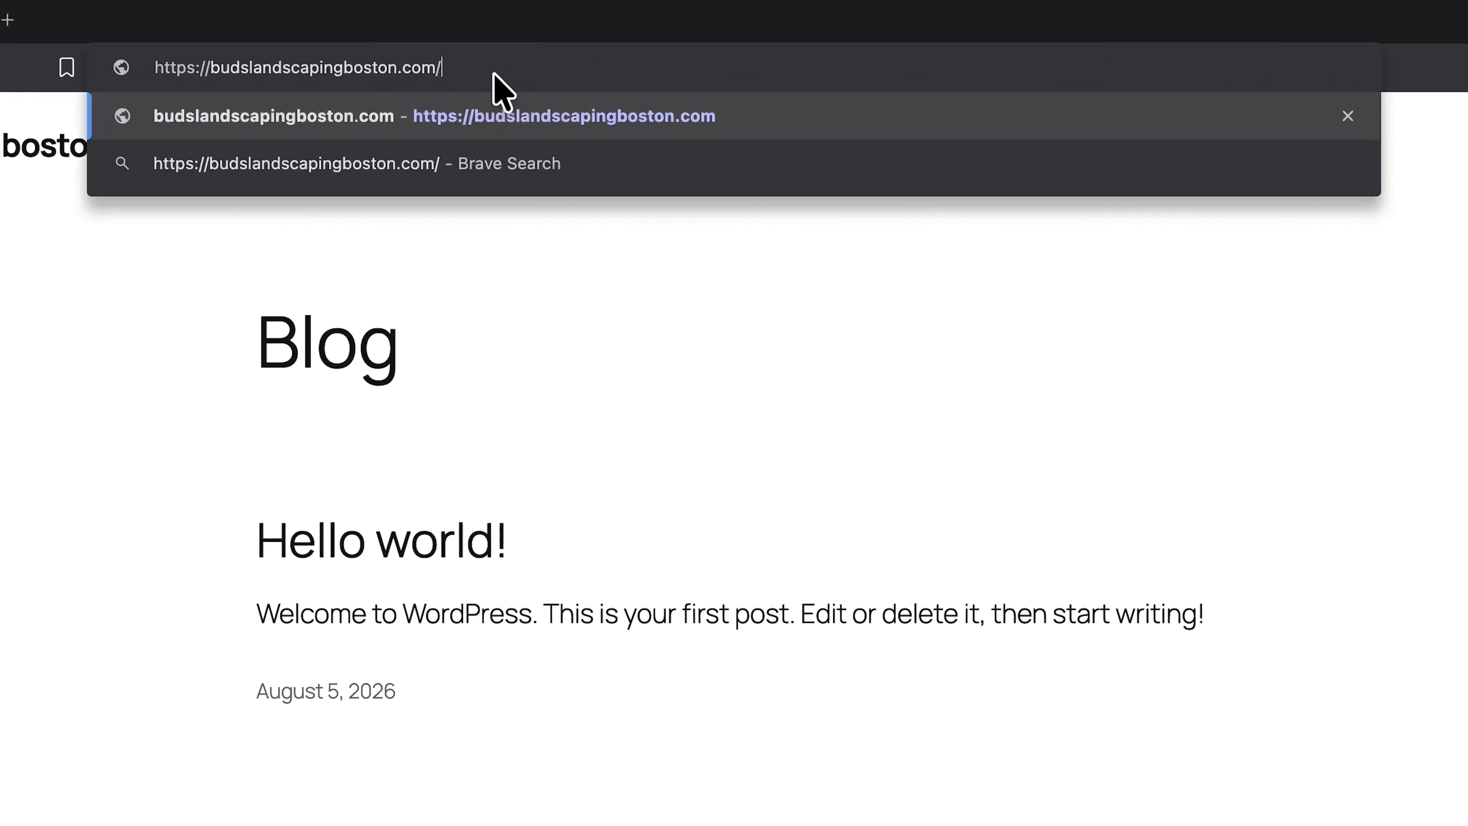
type("wp-admin")
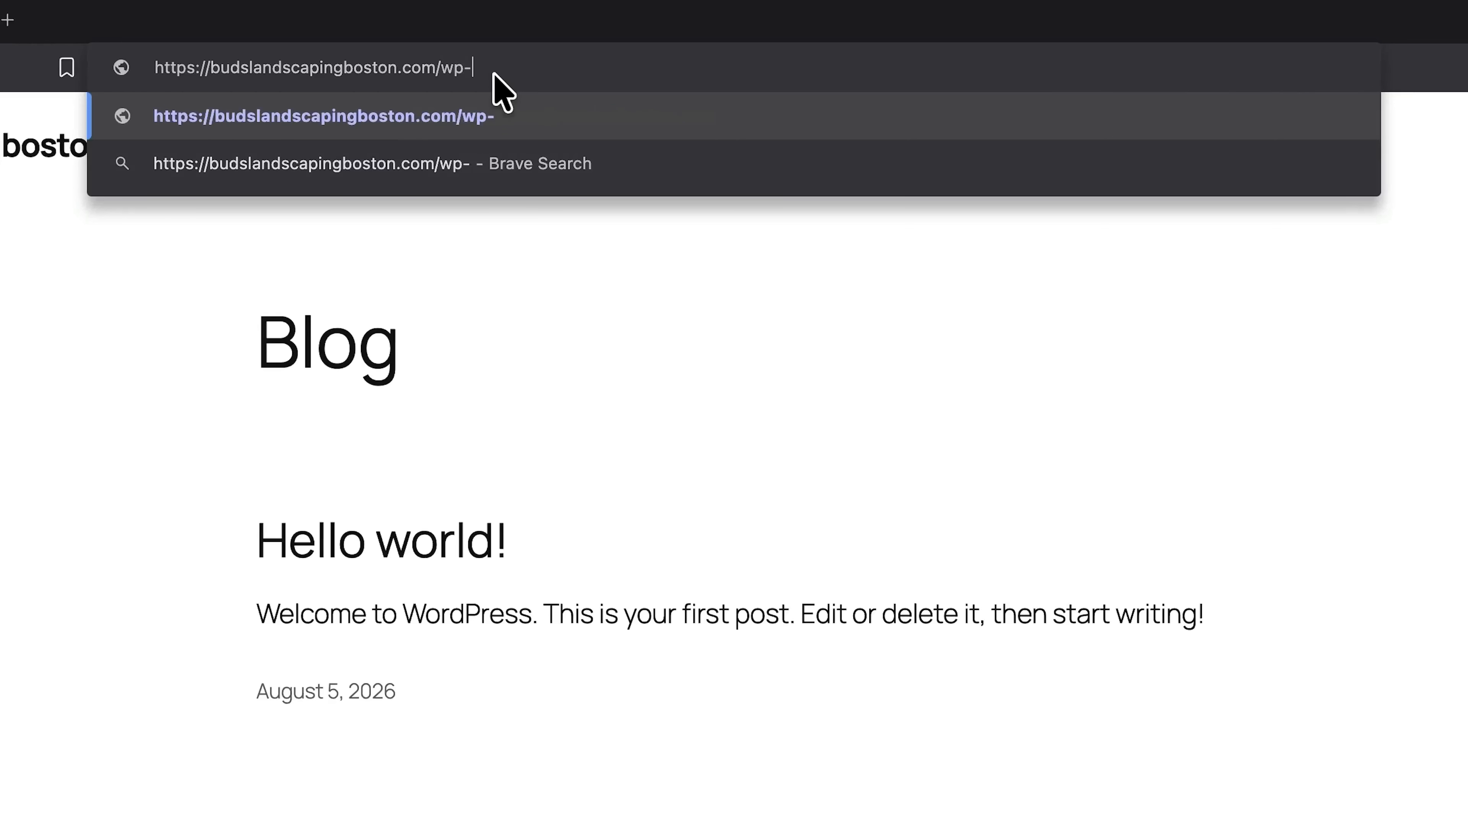
key("Return")
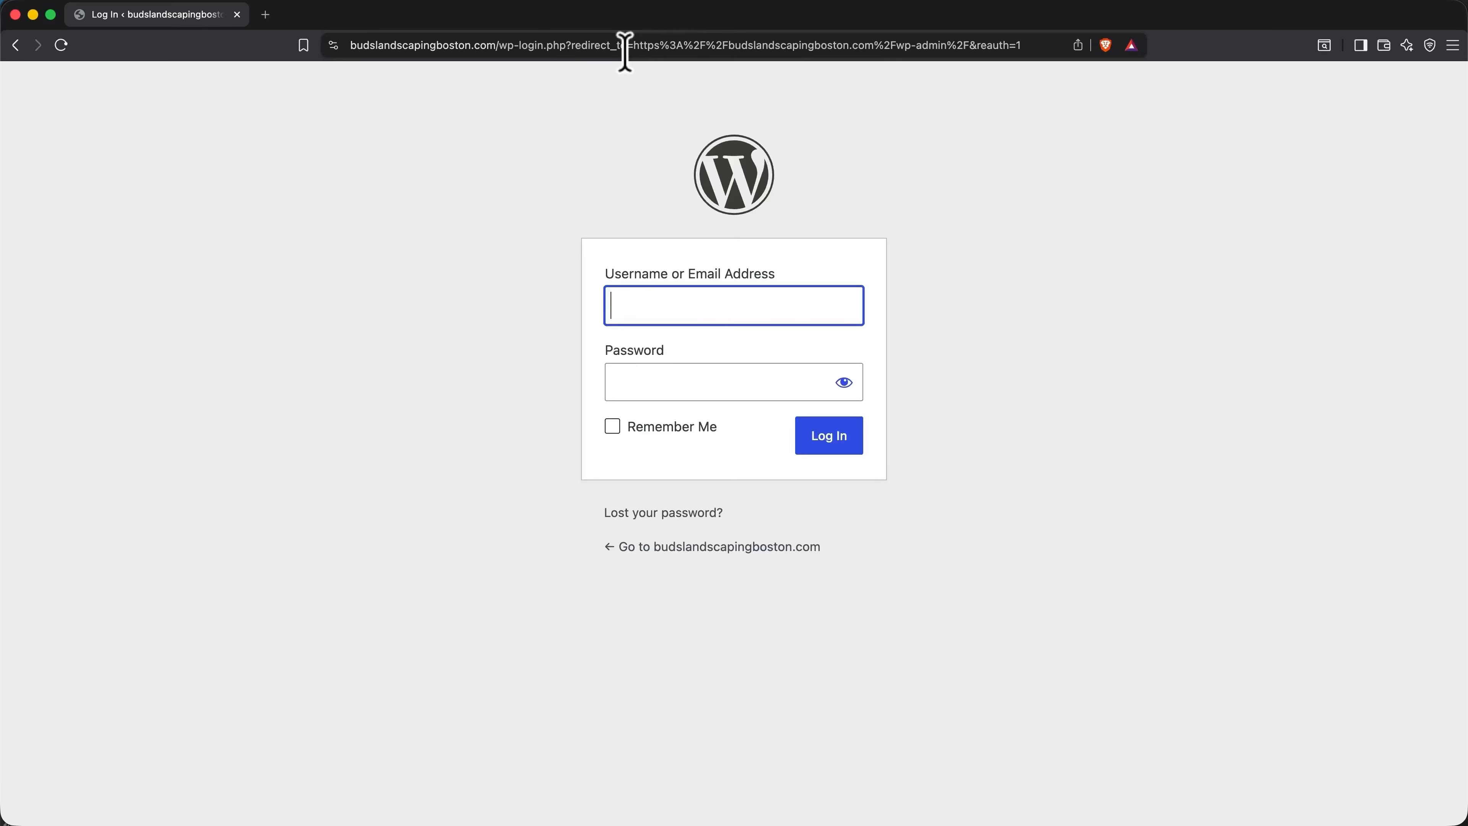
- Log in to the WordPress admin with the account's username or email and password, with Remember Me enabled
type("[blurred]")
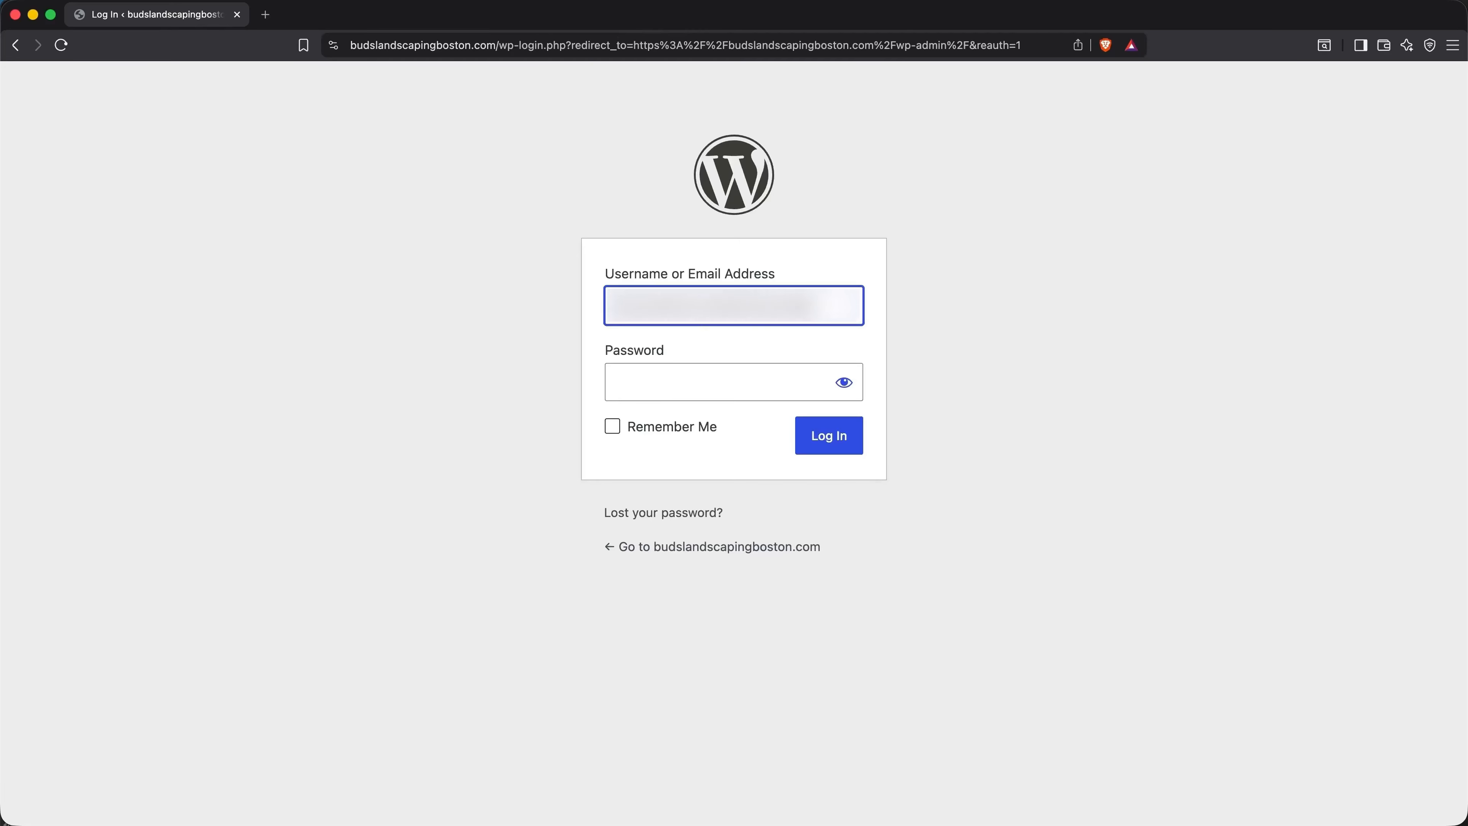
key("Tab")
type("••••••••••••••••••")
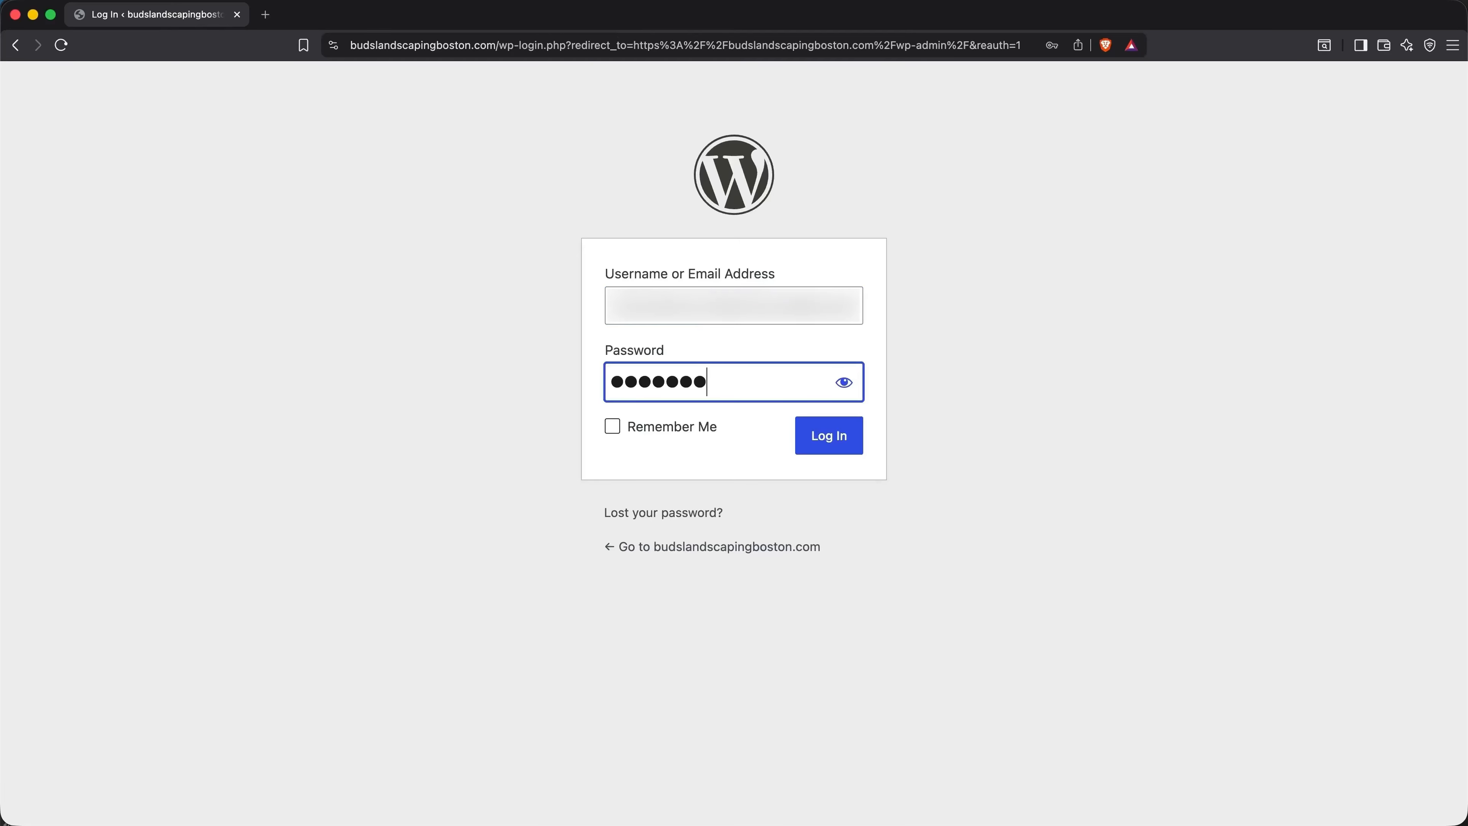
left_click(688, 425)
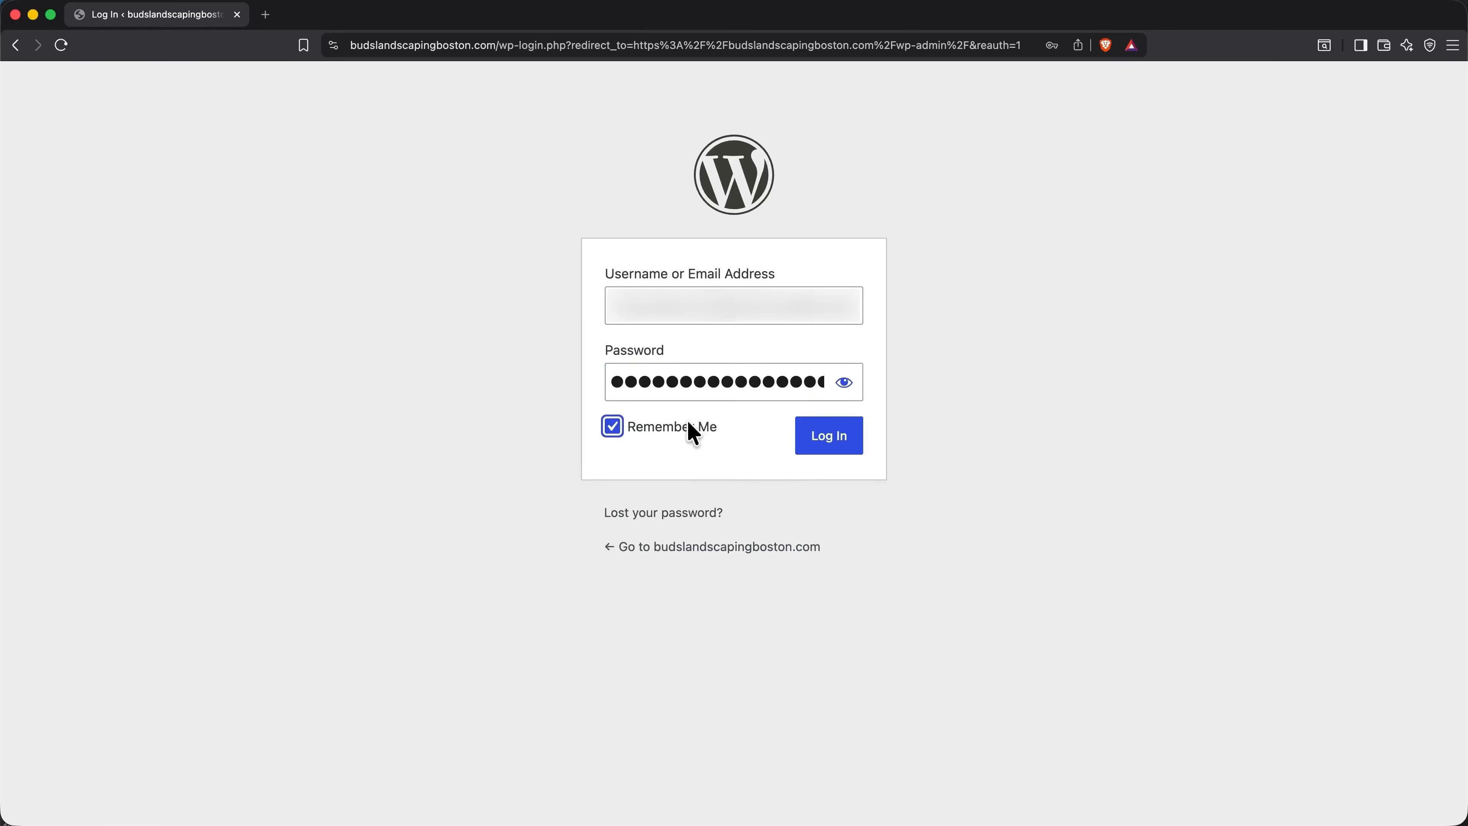
left_click(835, 442)
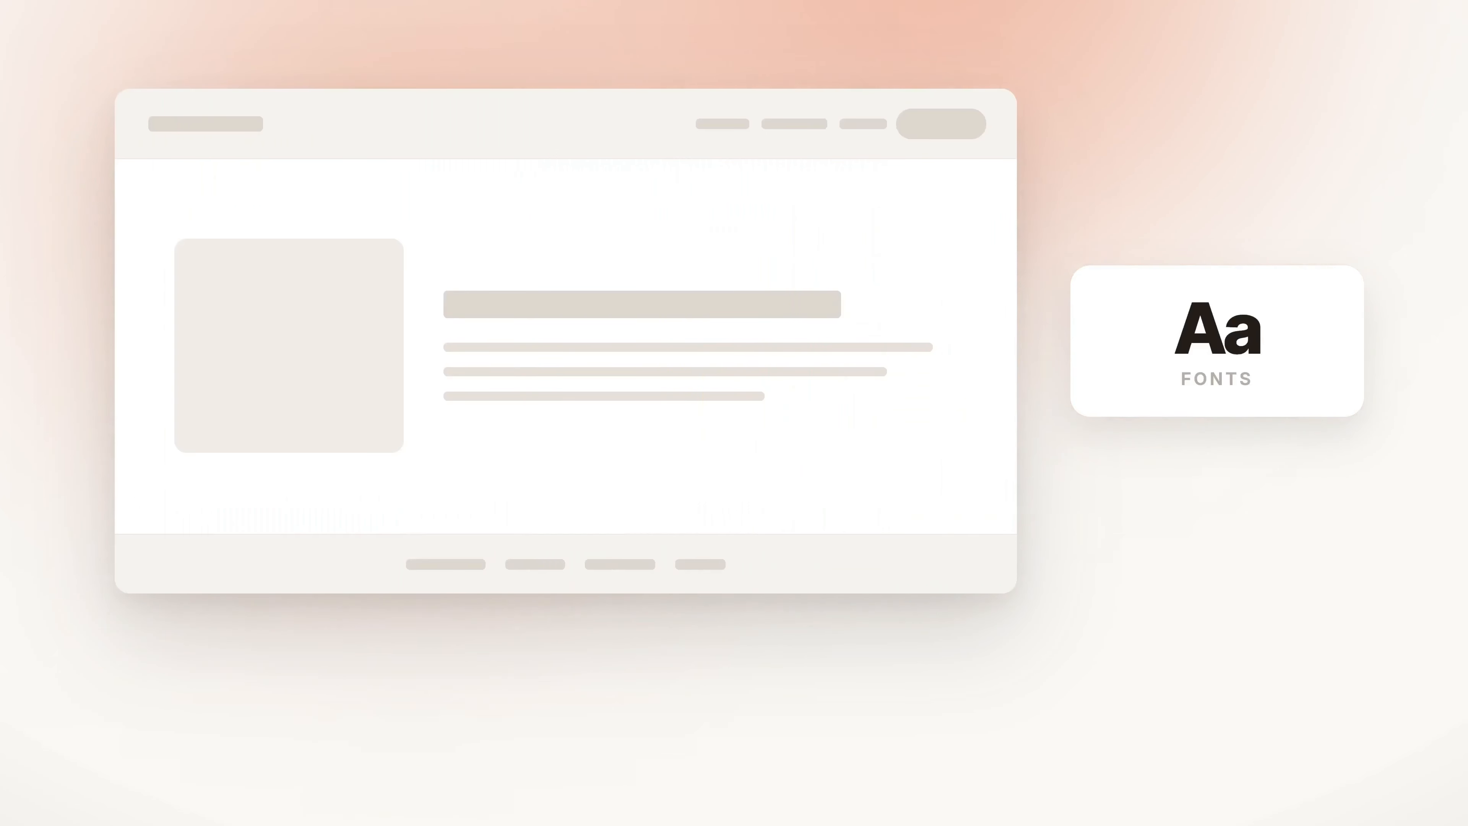
left_click(462, 690)
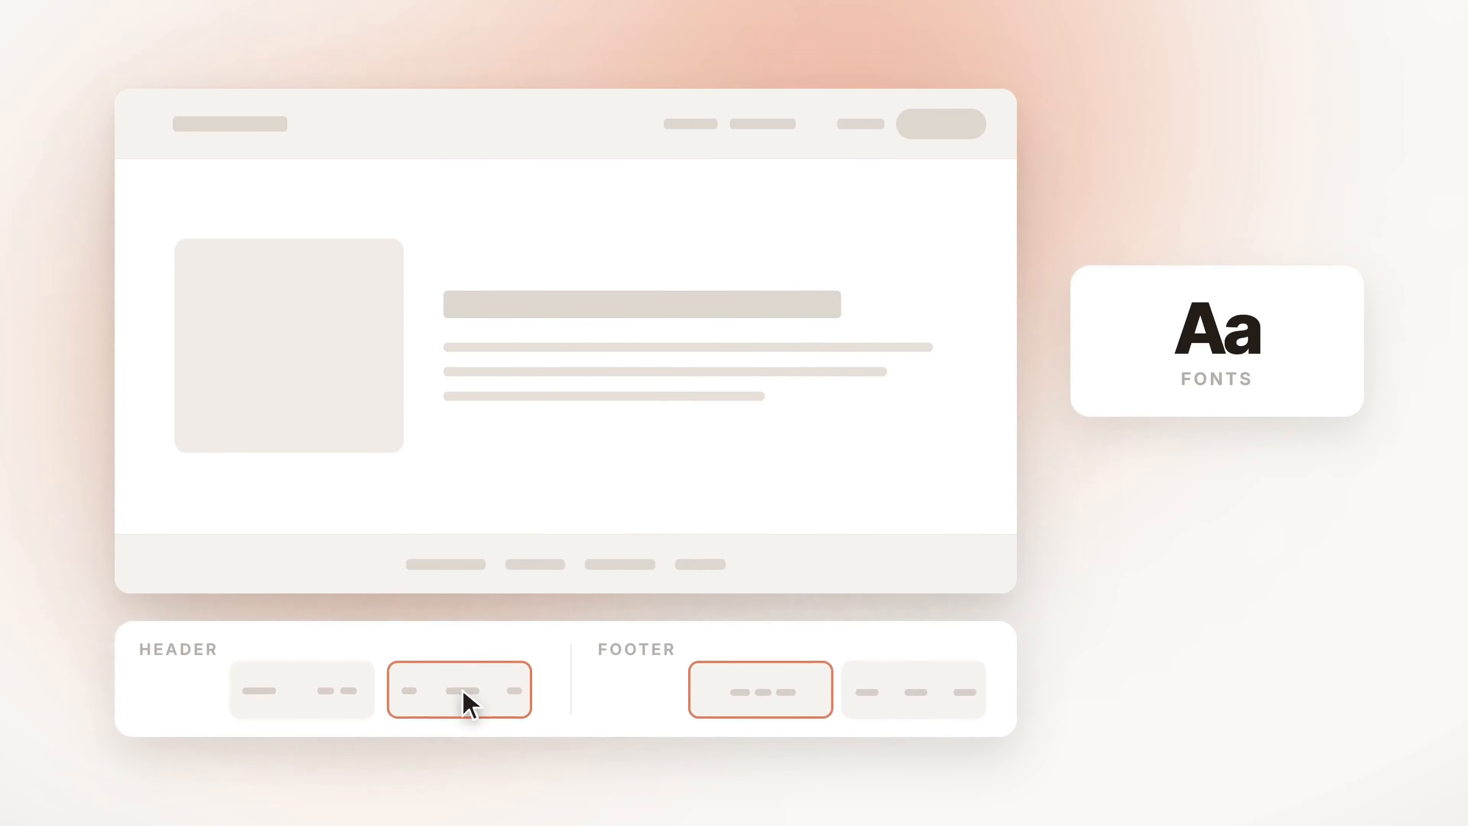
left_click(917, 692)
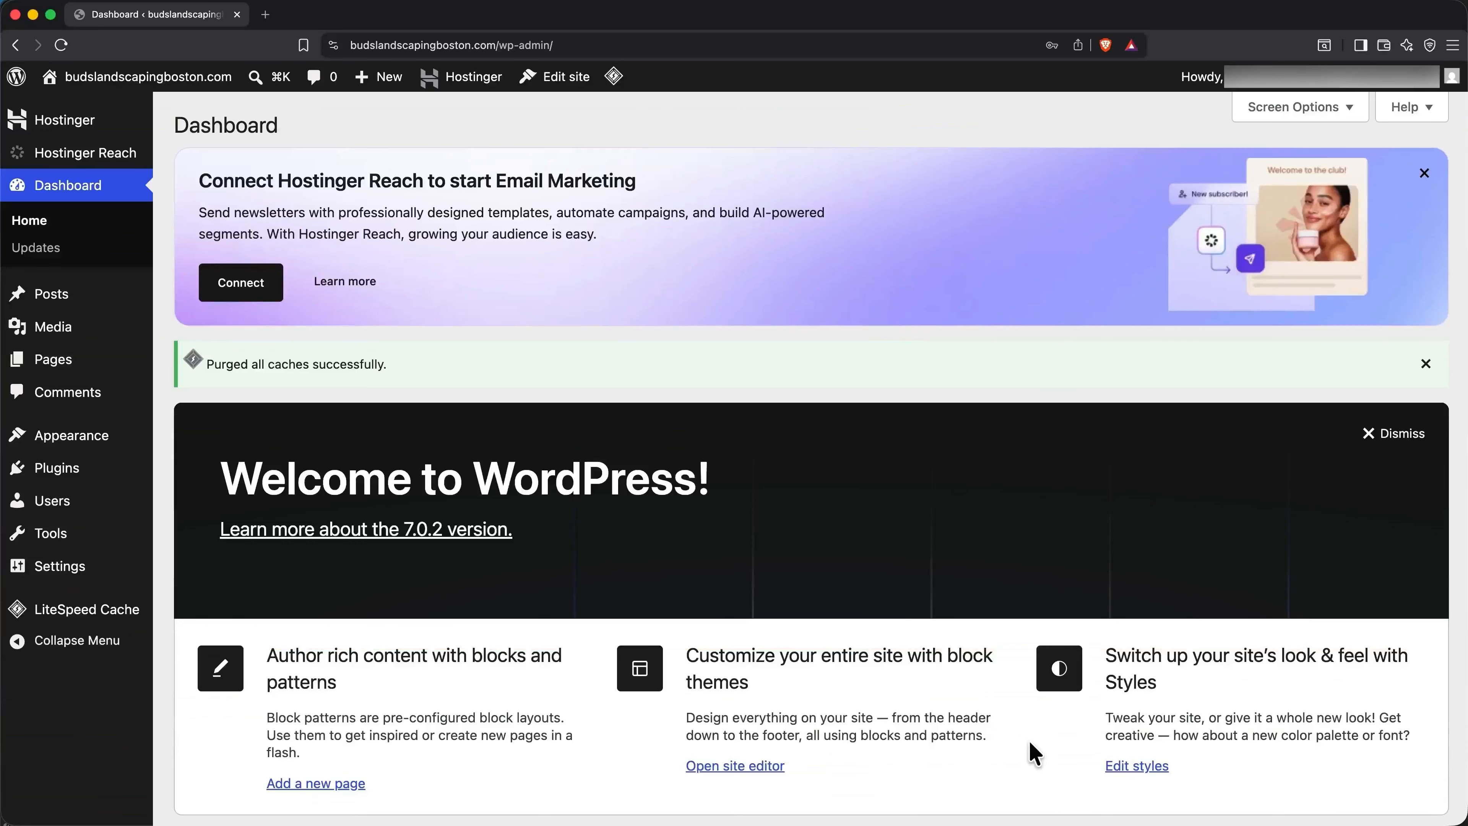
- Search the WordPress theme library for "astra" and install the Astra theme
mouse_move(98, 437)
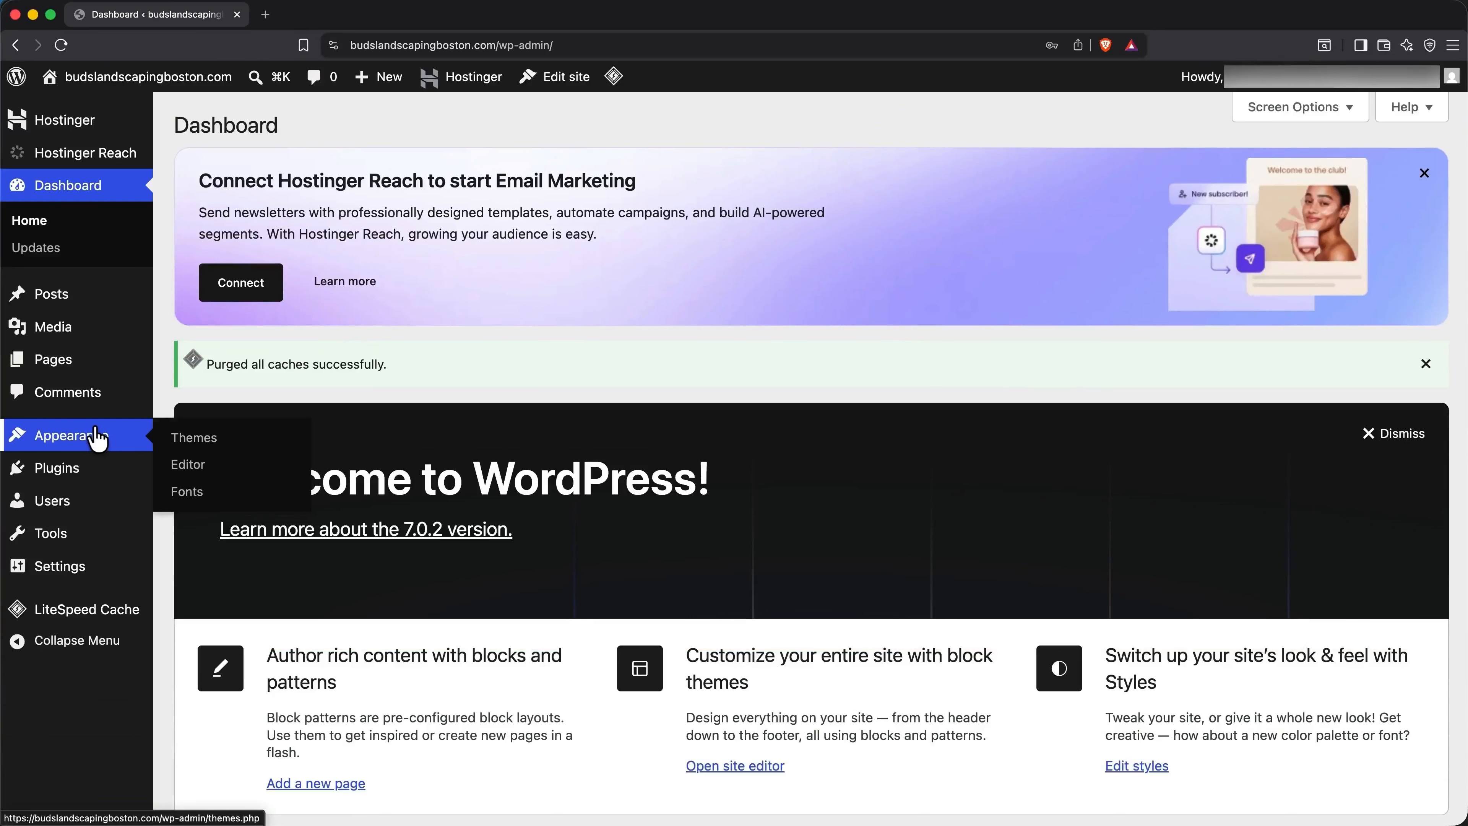
left_click(196, 438)
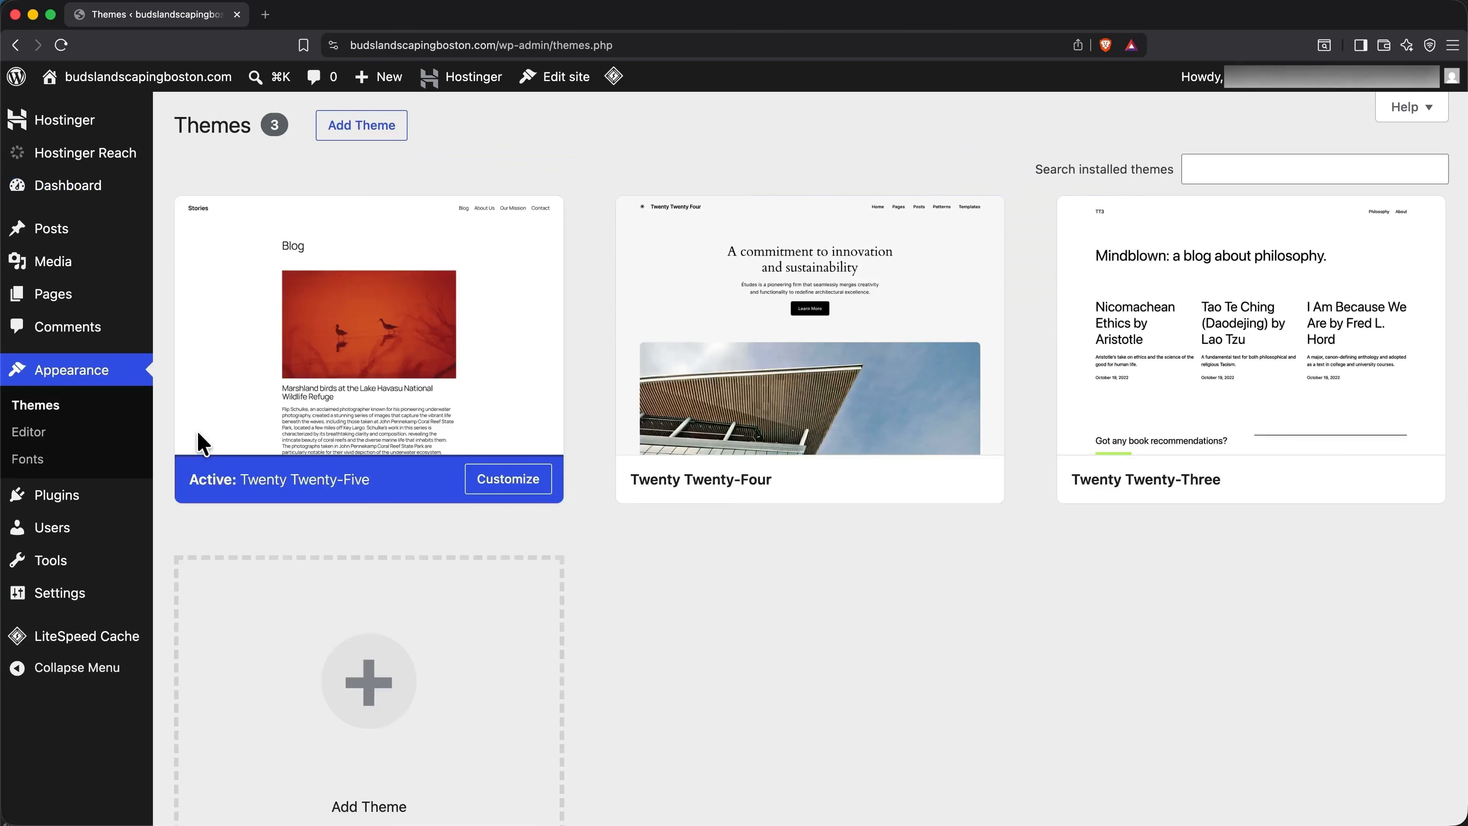
left_click(353, 129)
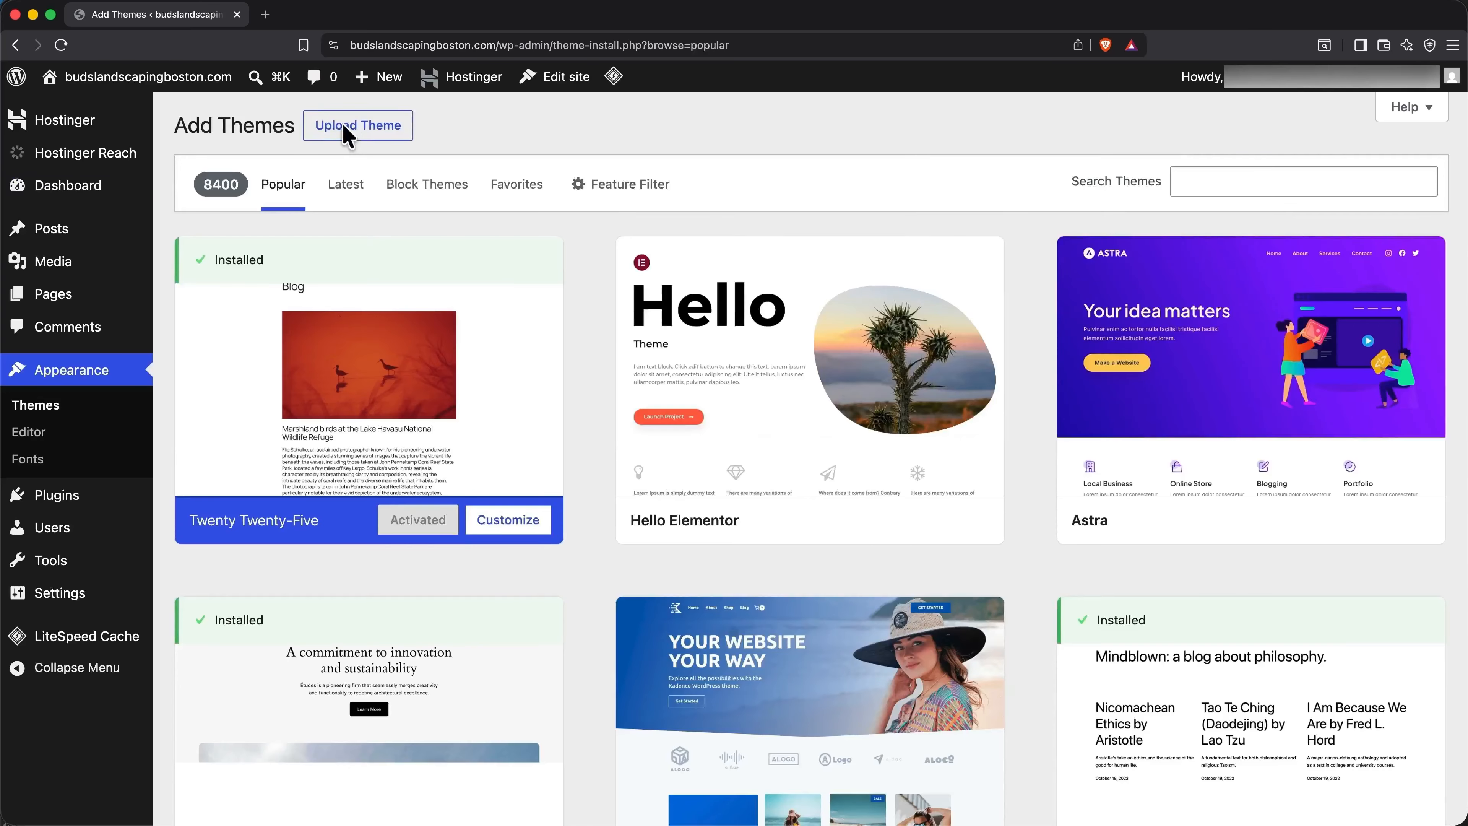
mouse_move(1127, 389)
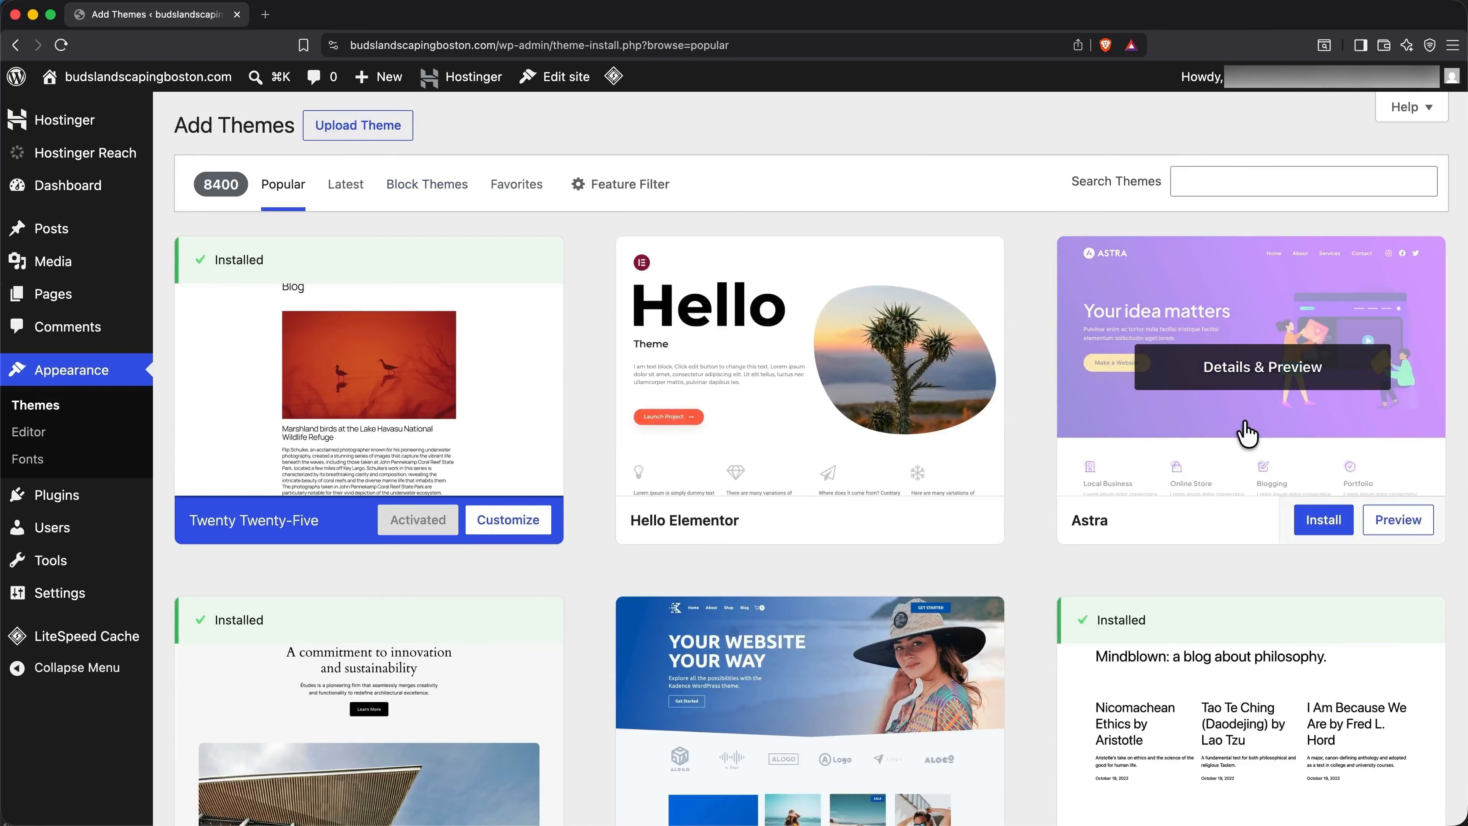
left_click(1290, 189)
type("astra")
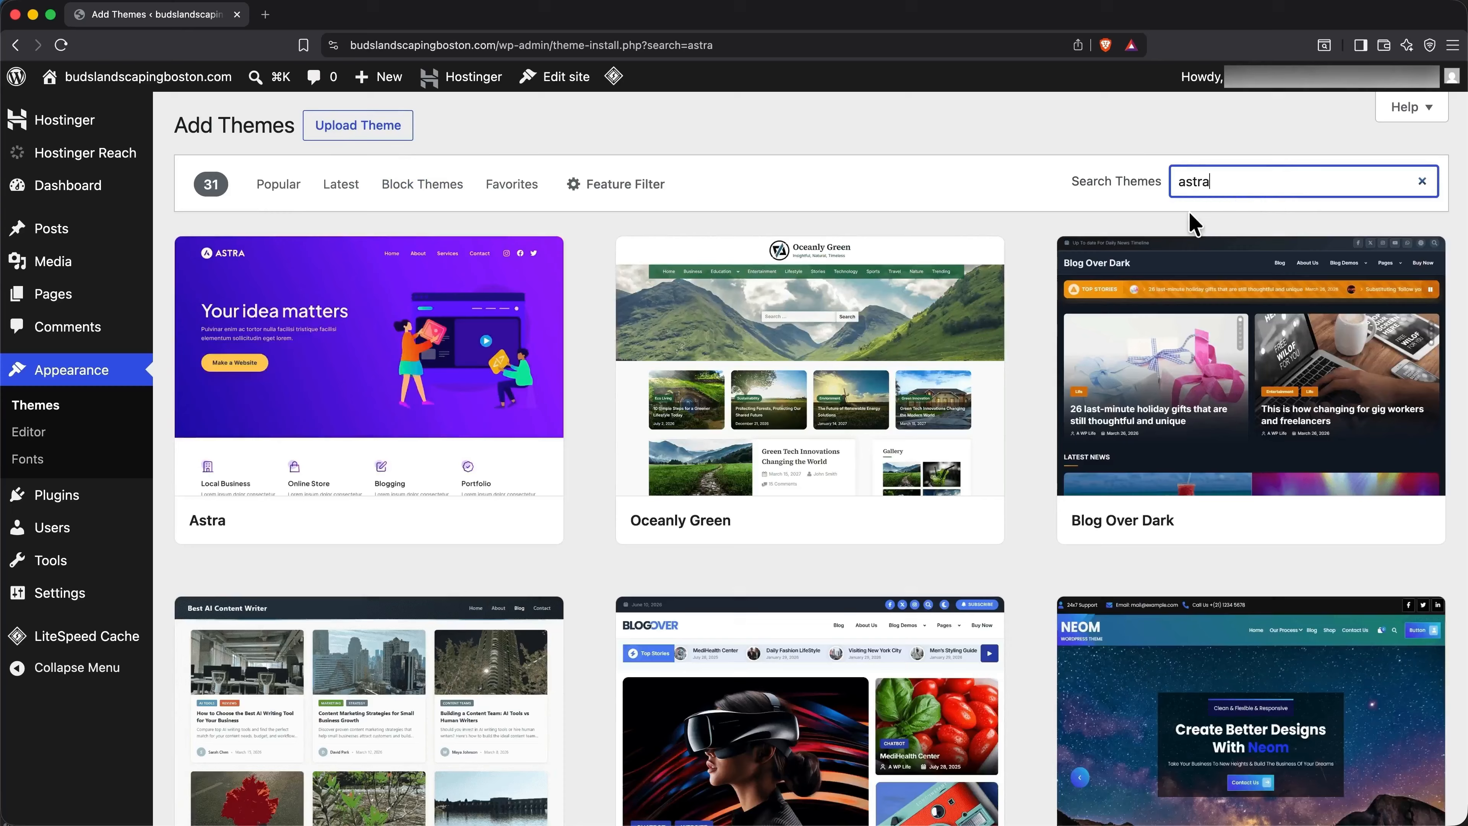
mouse_move(504, 496)
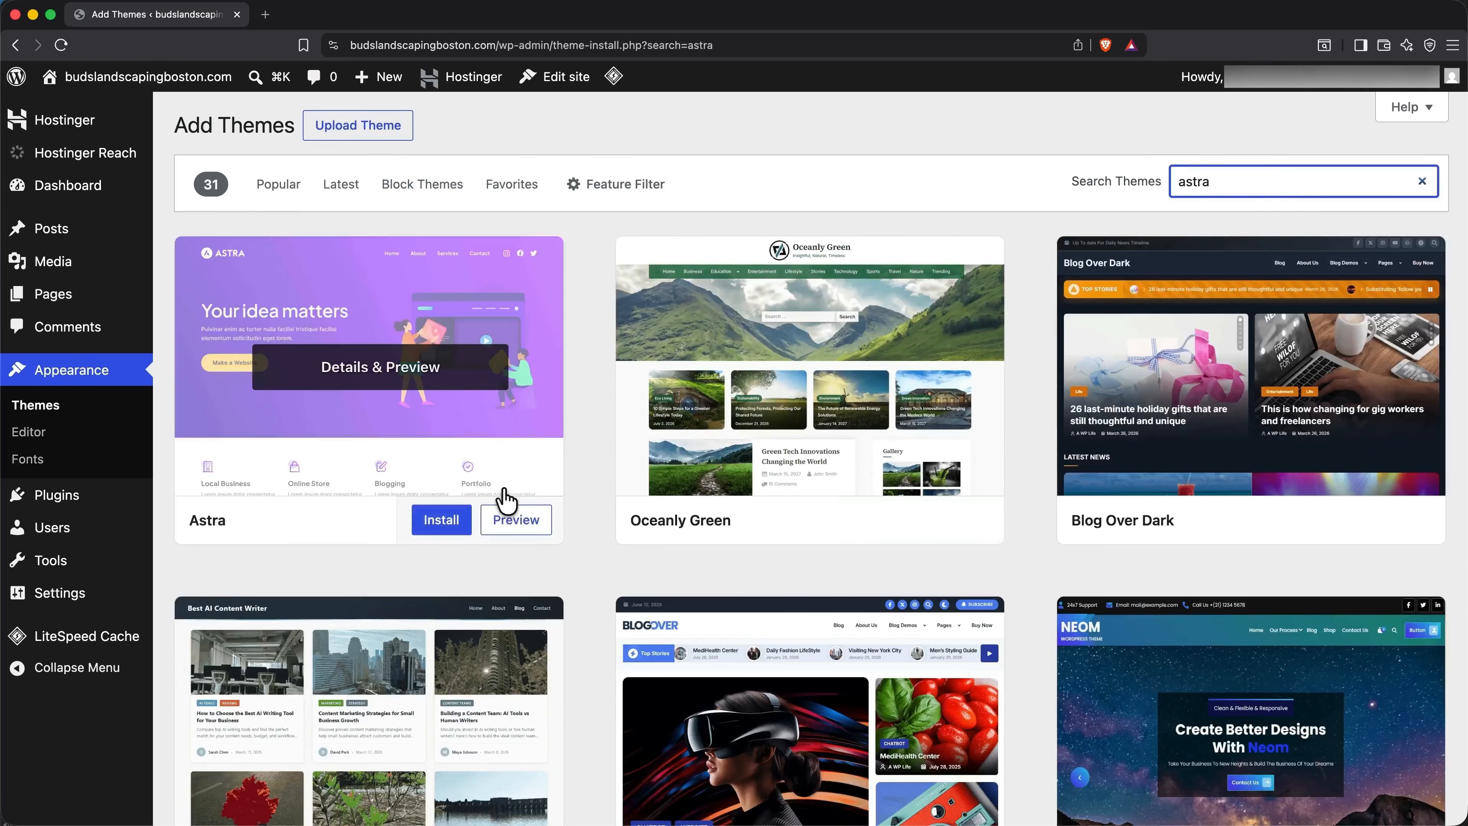
left_click(461, 524)
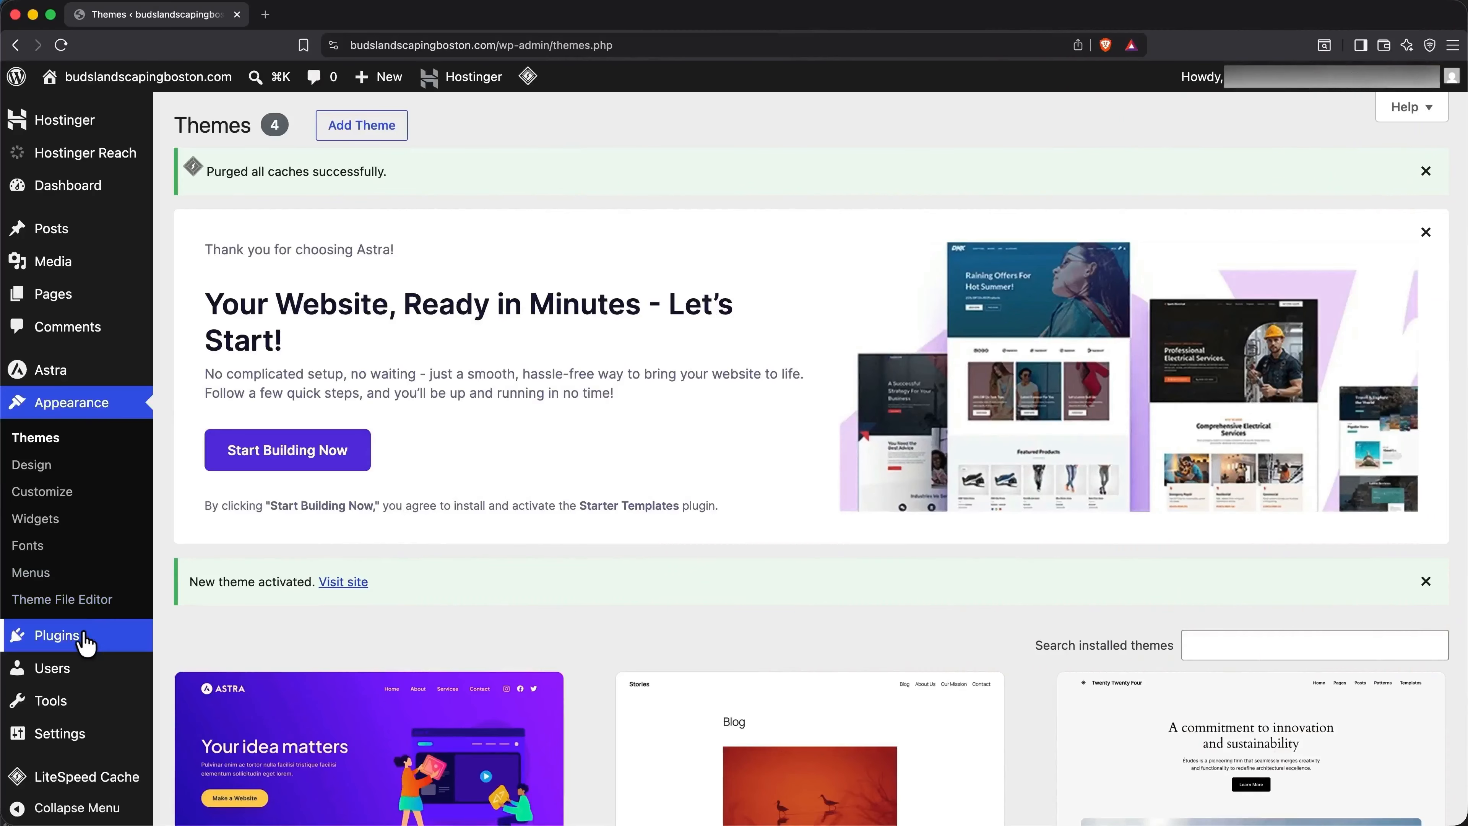
- Search the plugin library for "elementor", then install and activate the Elementor Website Builder plugin
left_click(85, 640)
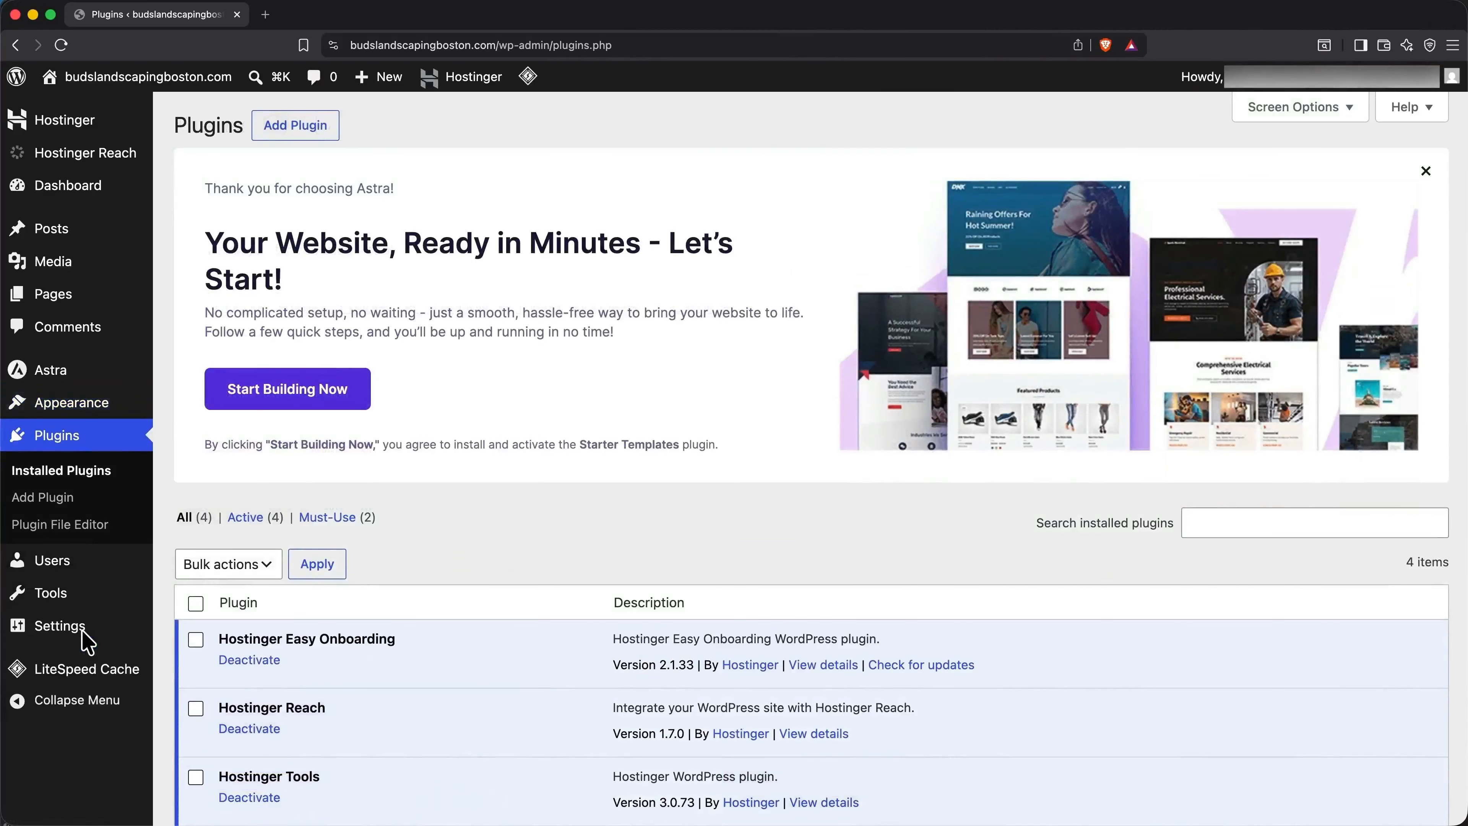
left_click(296, 126)
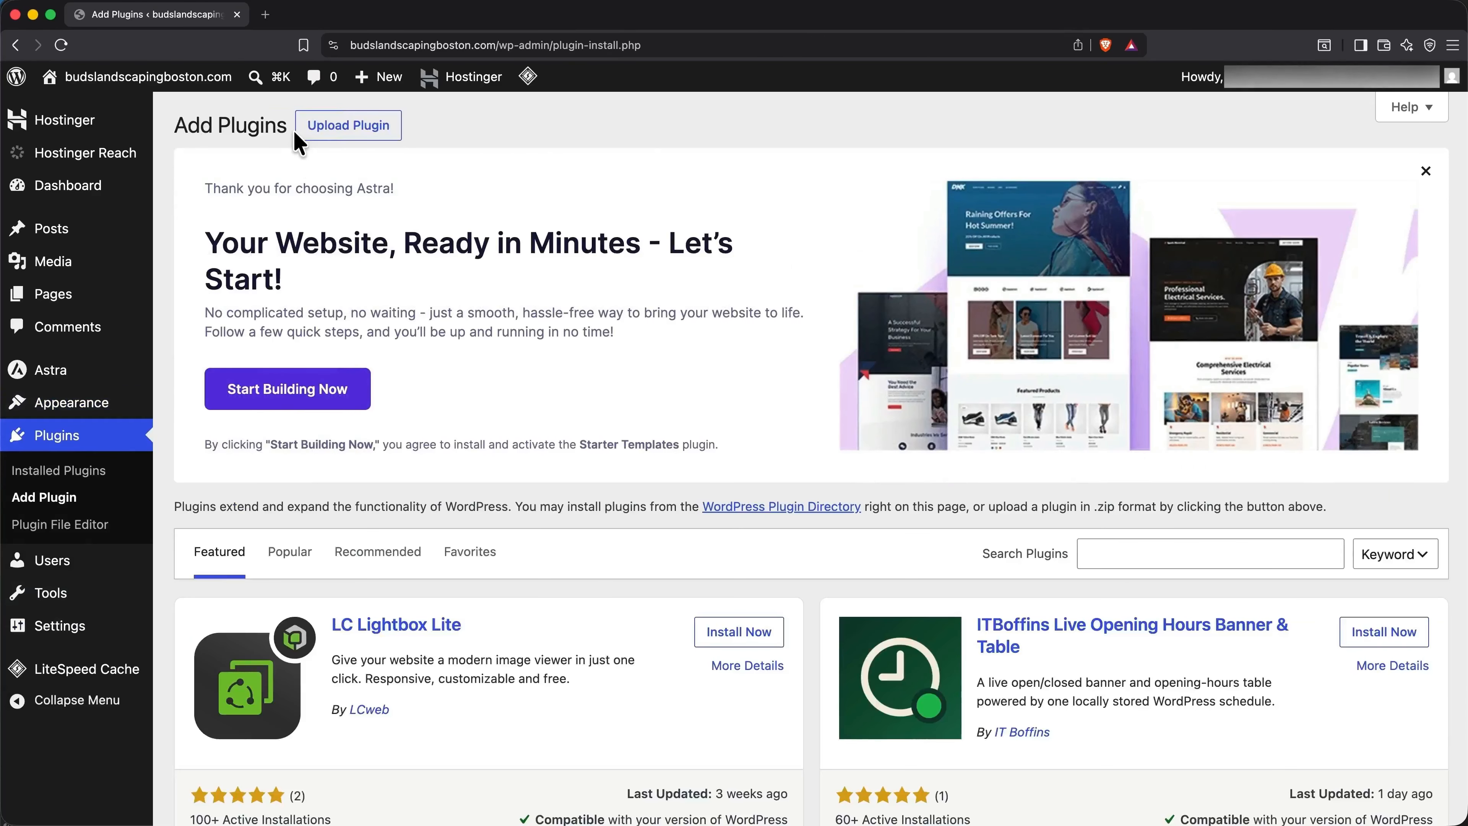
left_click(1125, 549)
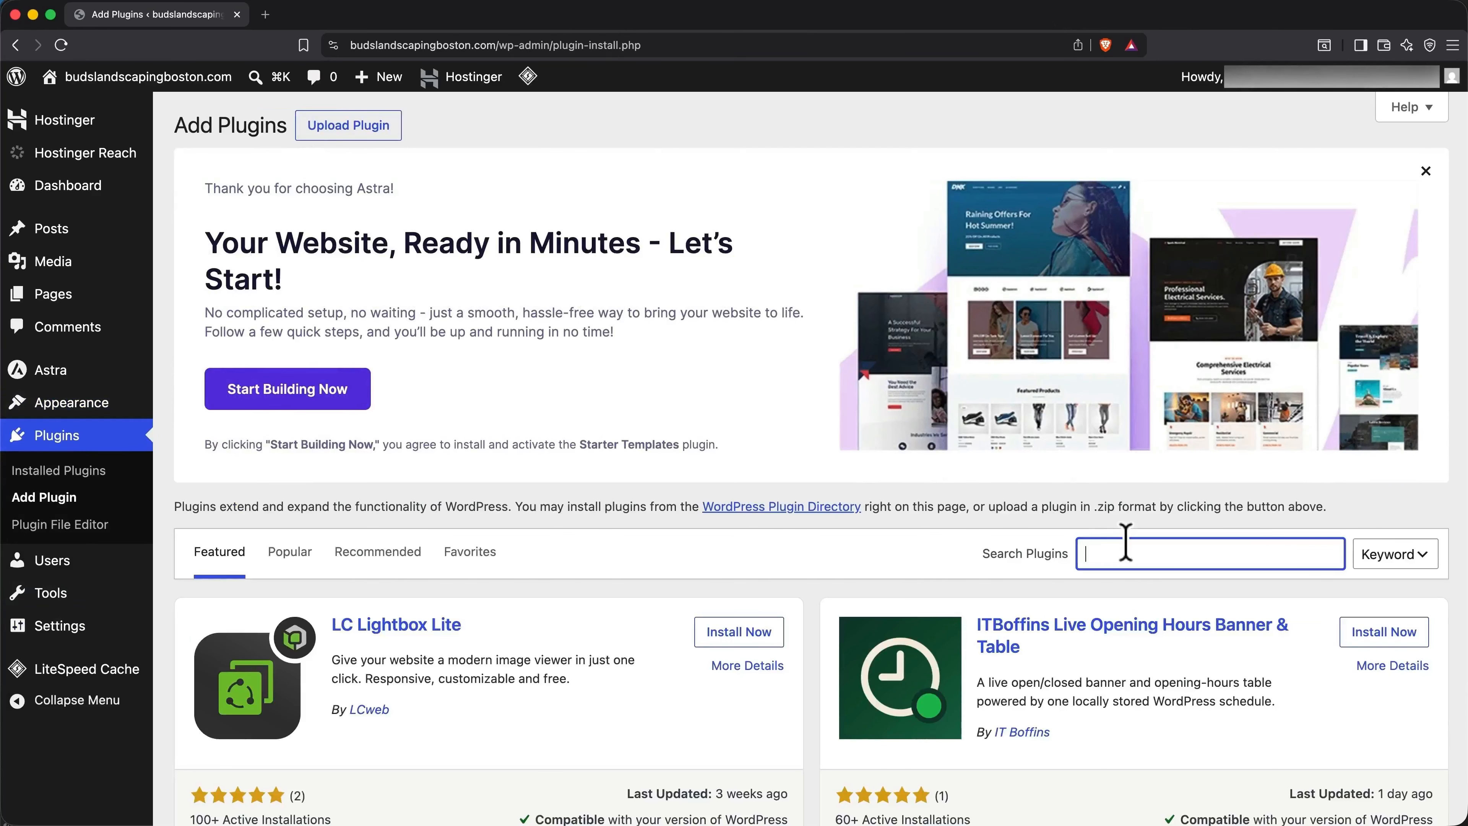
type("elementor")
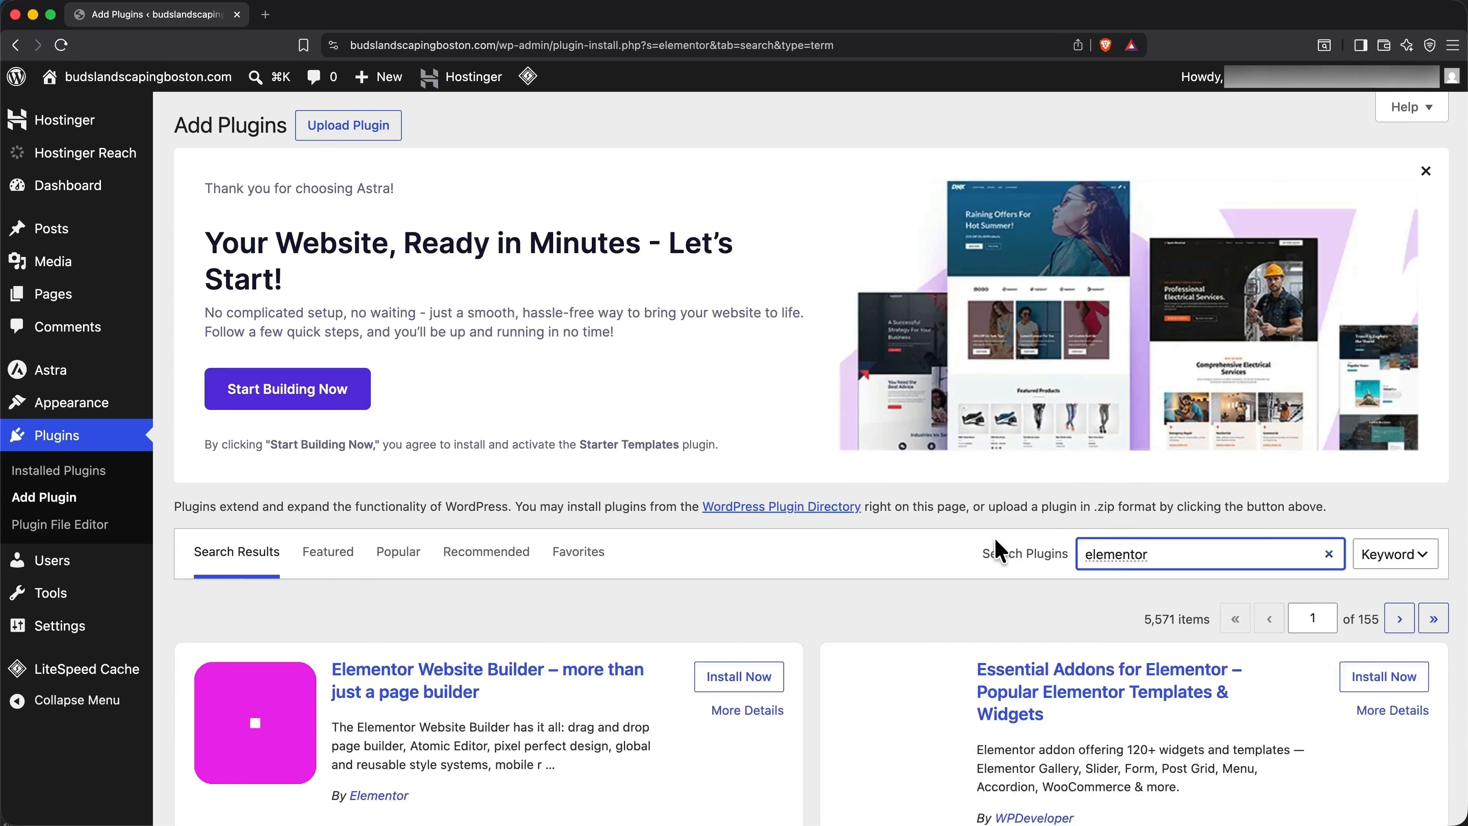
scroll(992, 549, "down", 1)
scroll(954, 552, "down", 5)
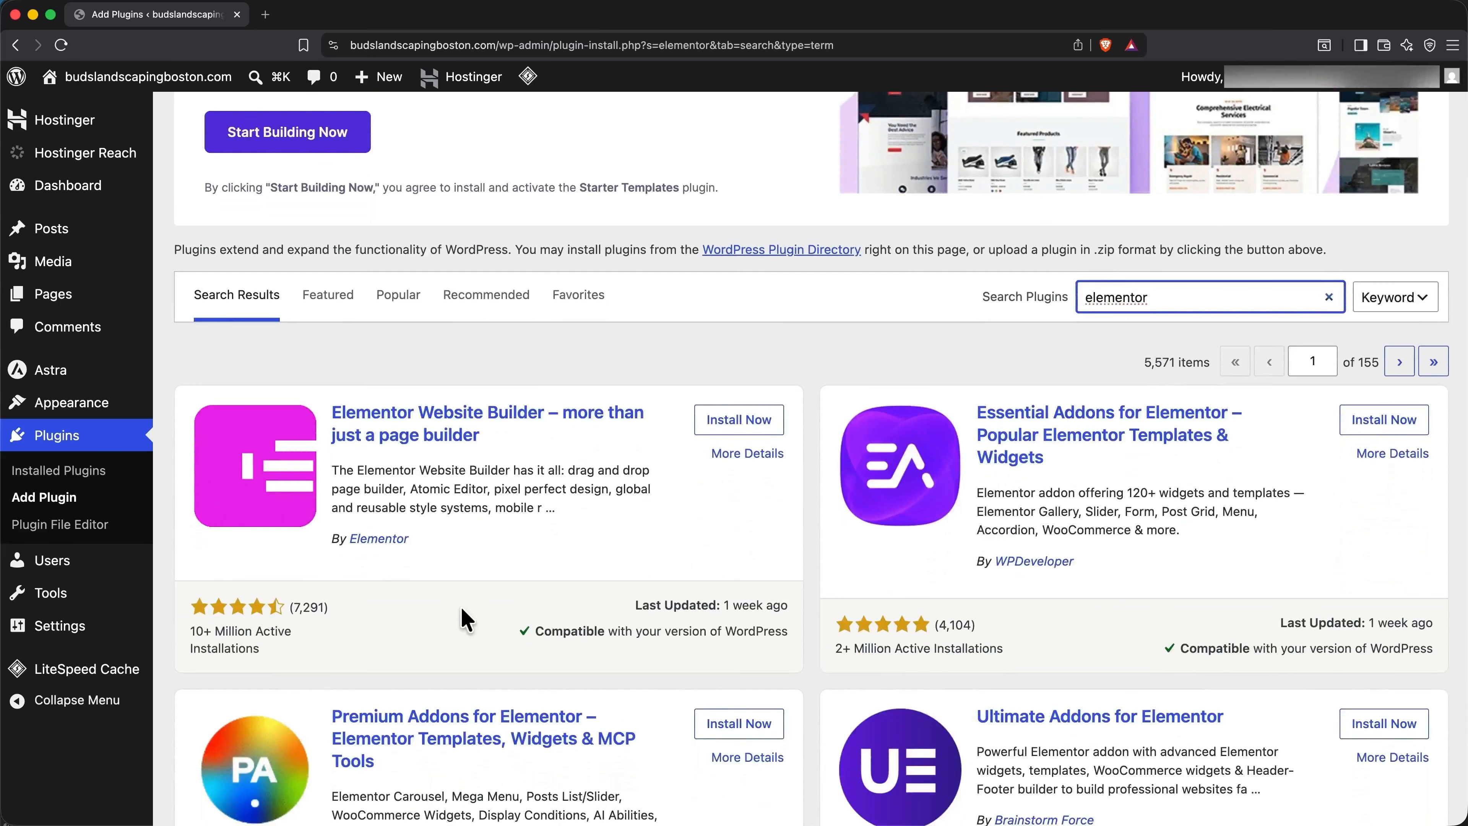
left_click(722, 425)
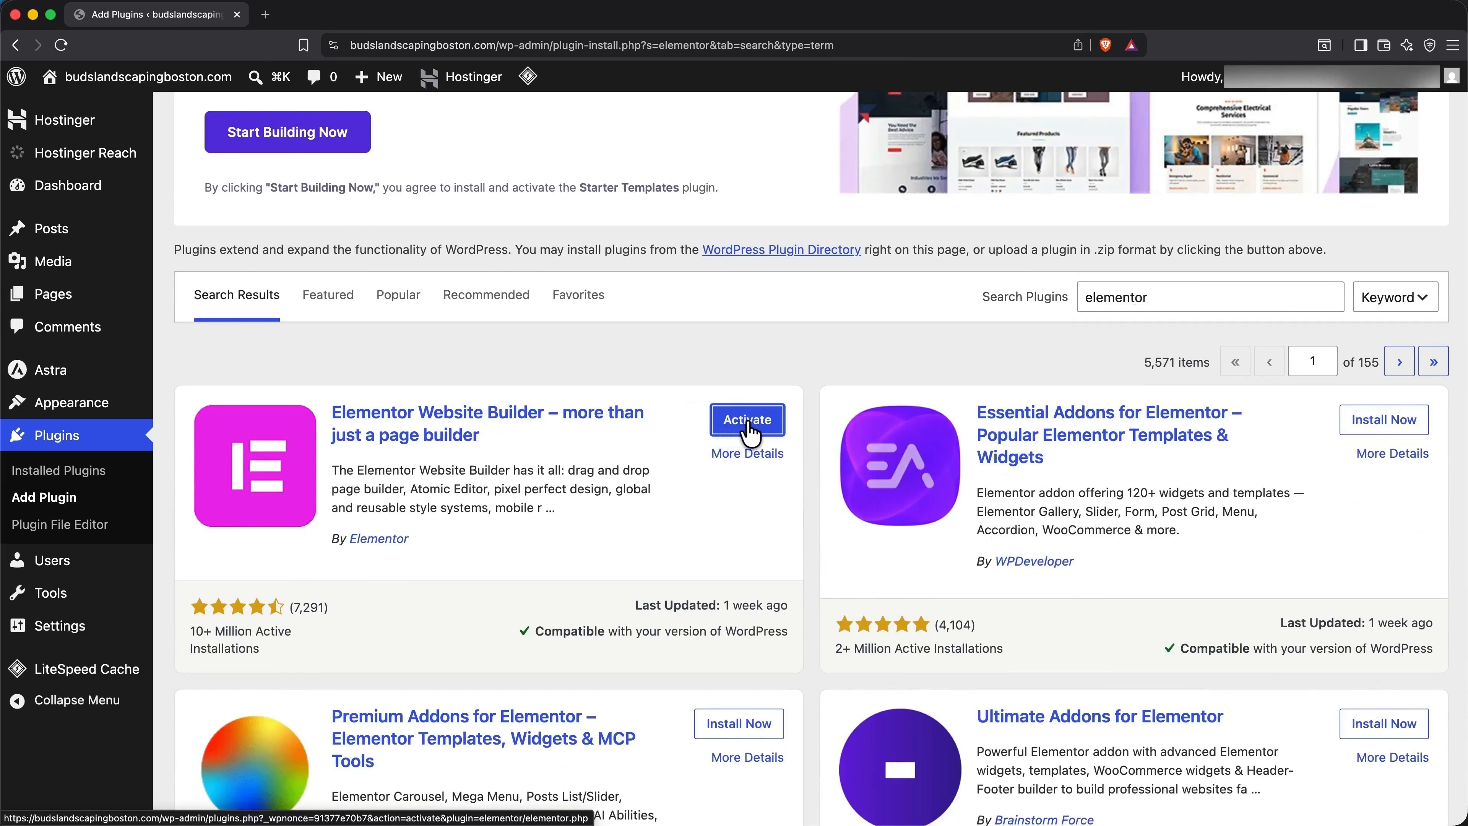
left_click(747, 420)
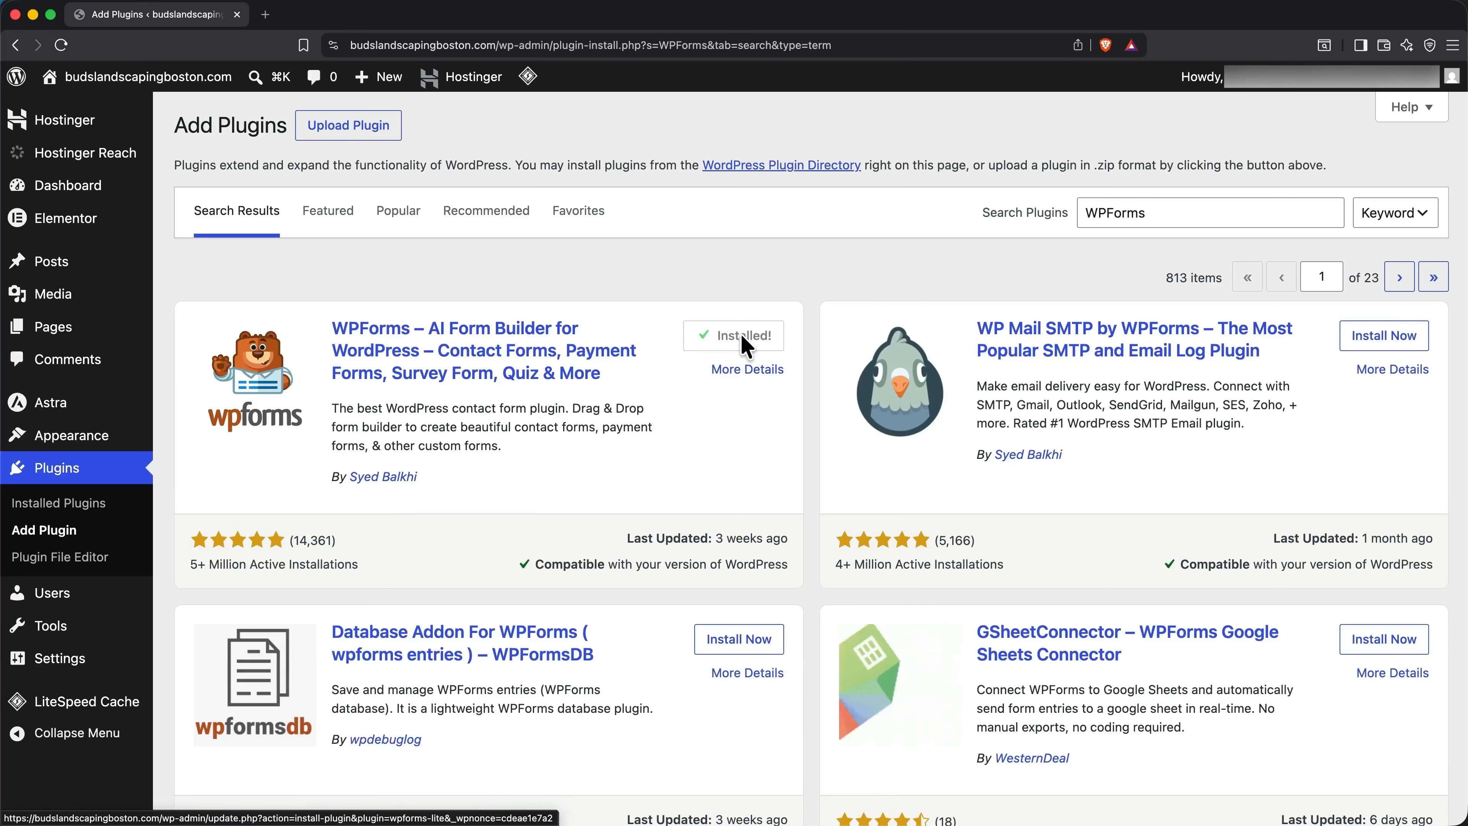
- Activate the WPForms form builder plugin and look over the installed plugins
left_click(742, 346)
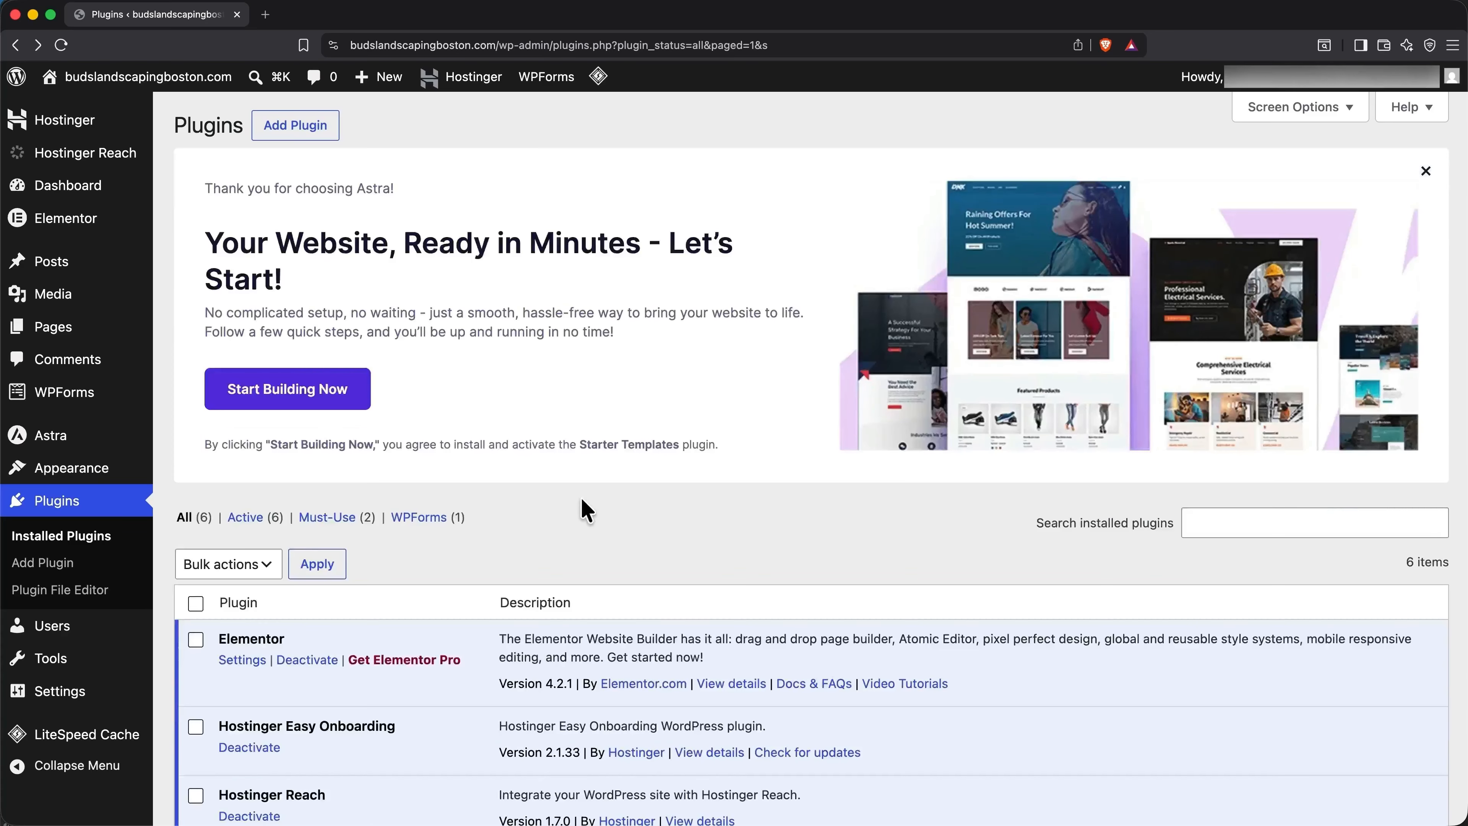
scroll(509, 526, "down", 5)
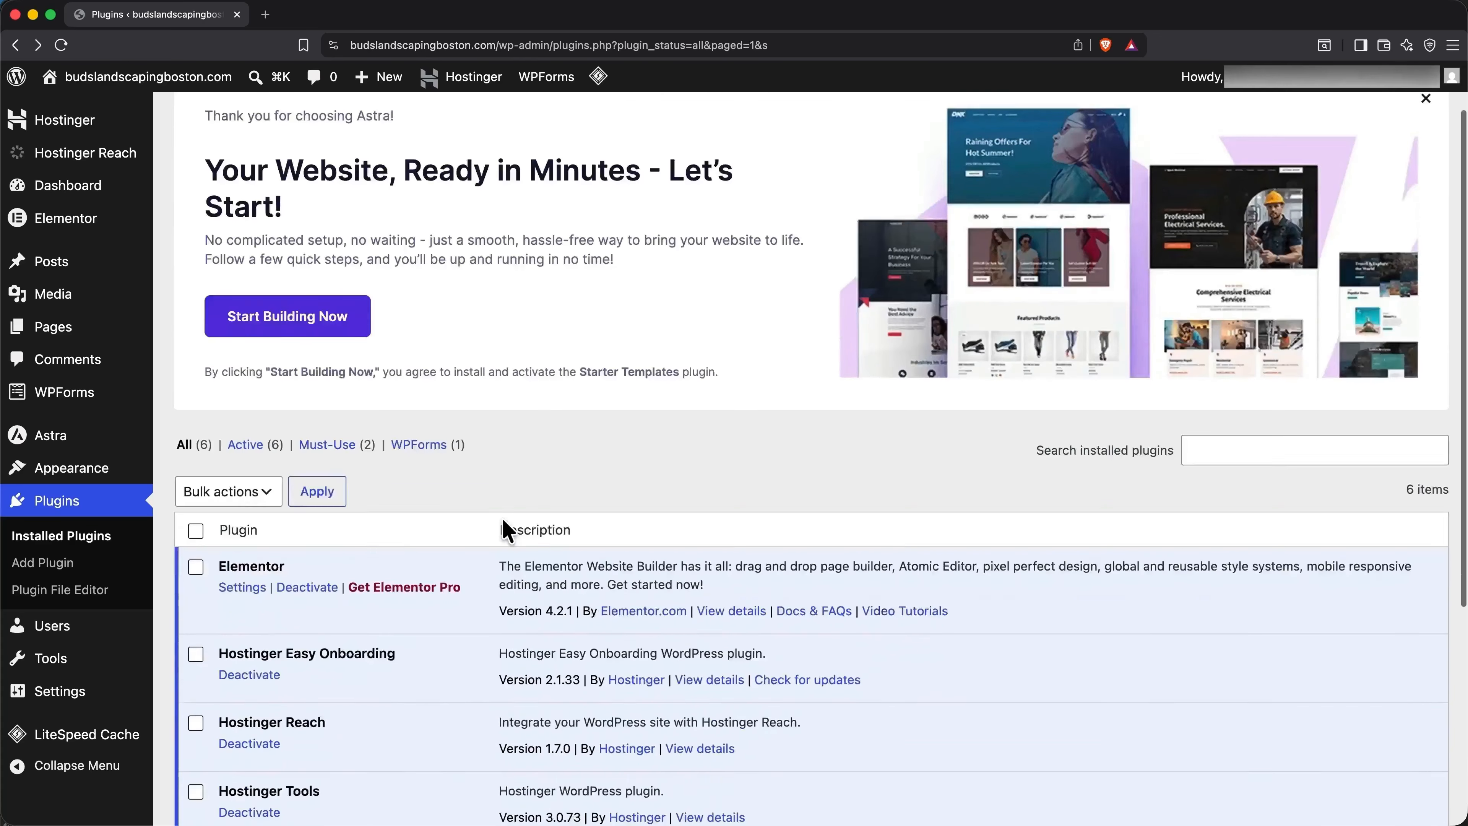
- Open the Atomic Editor section of Elementor's settings
left_click(242, 416)
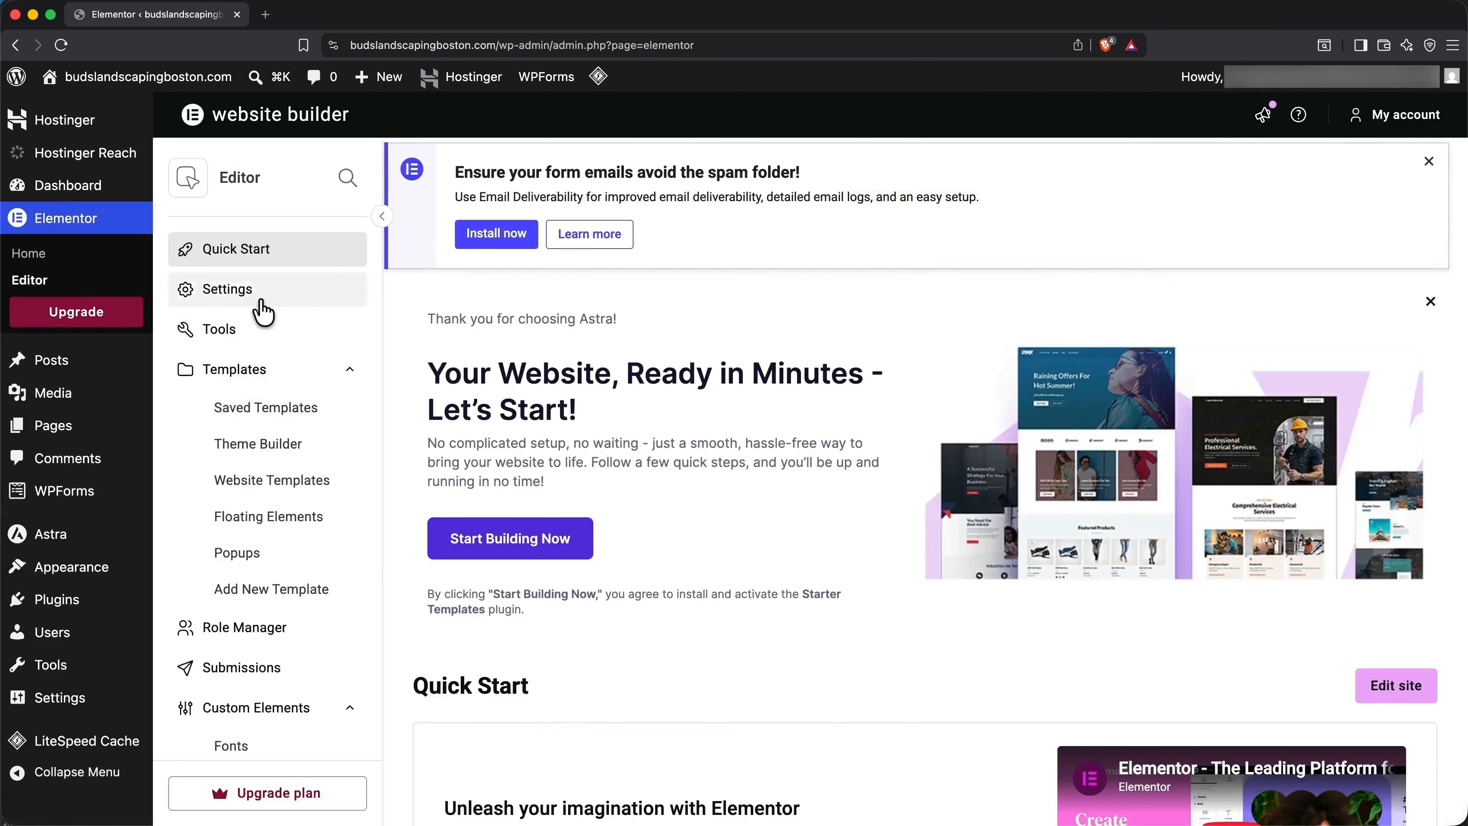
left_click(261, 300)
left_click(931, 305)
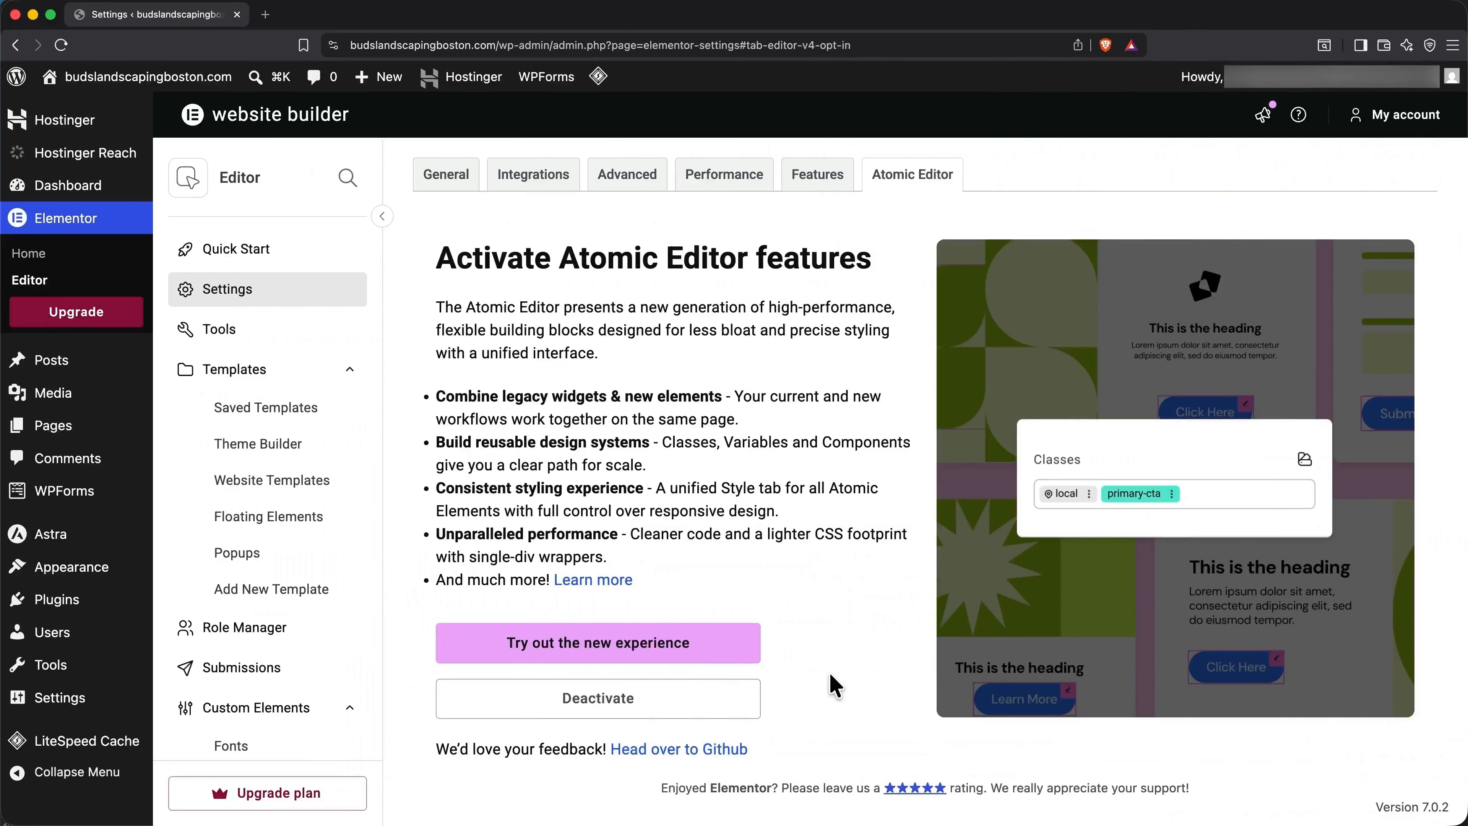
- Go to claude.ai in a new browser tab and choose the Pro plan with monthly billing
left_click(266, 15)
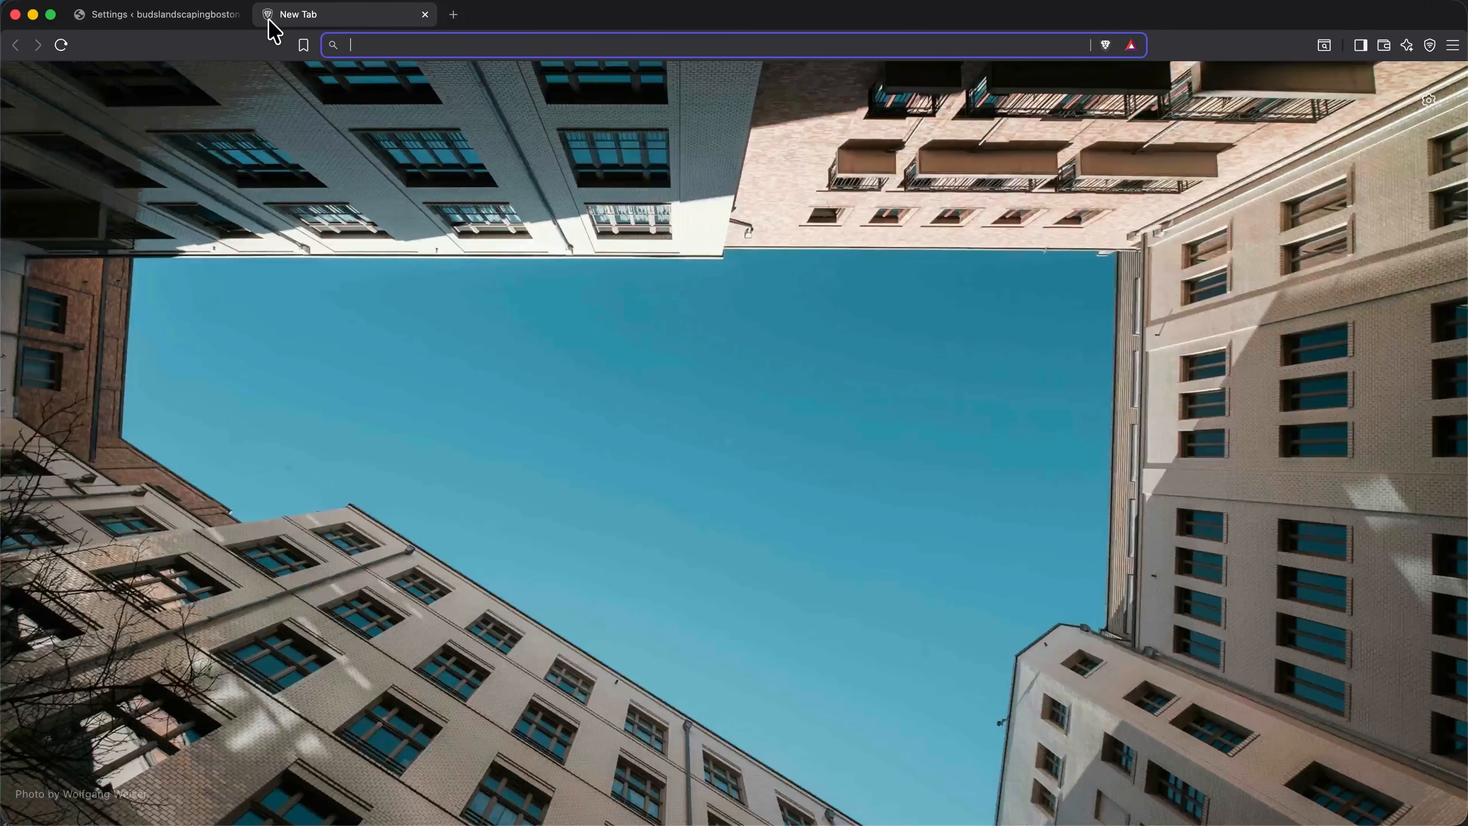
type("claude.a")
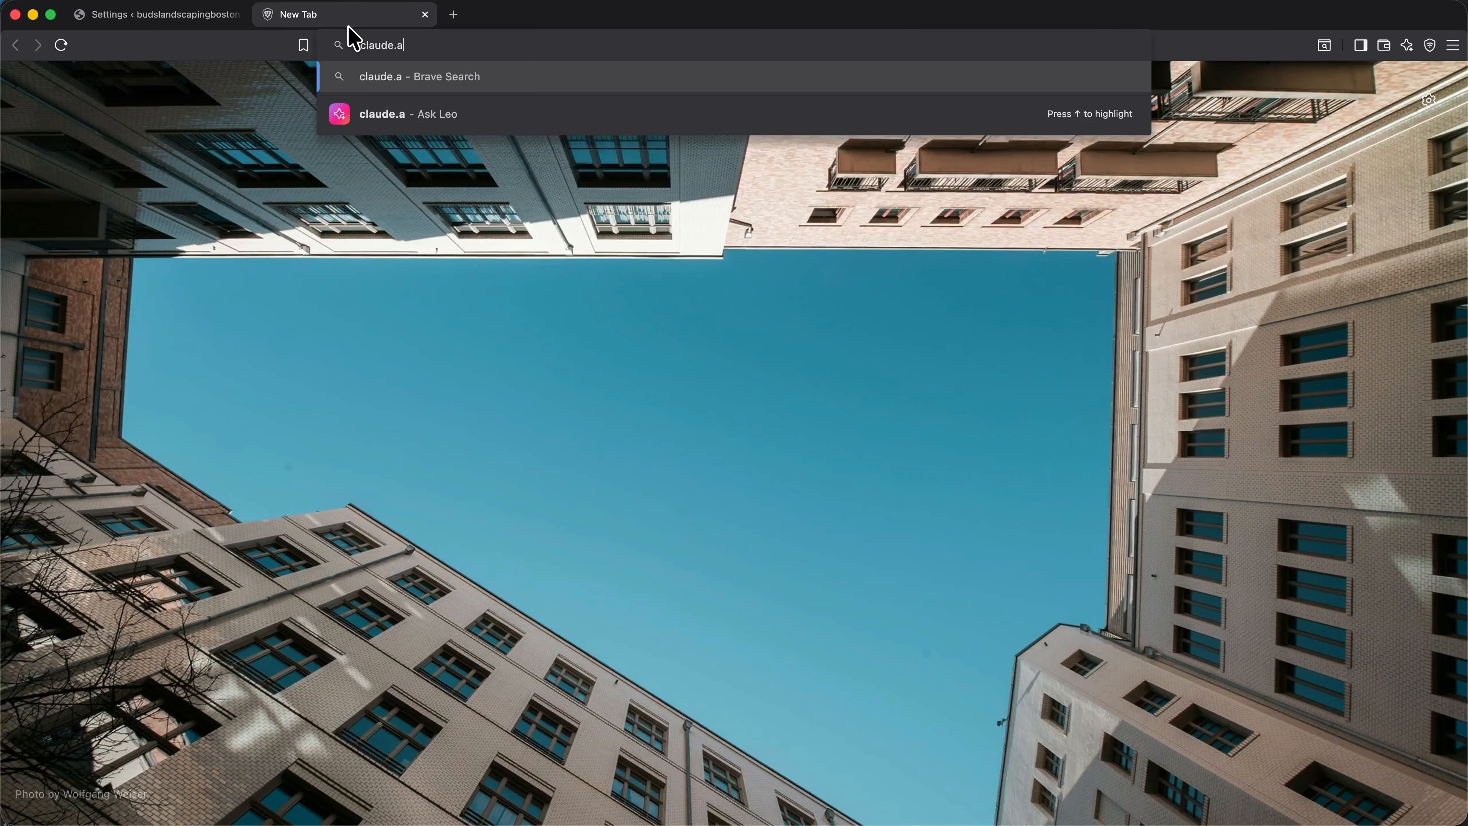
type("i")
key("Return")
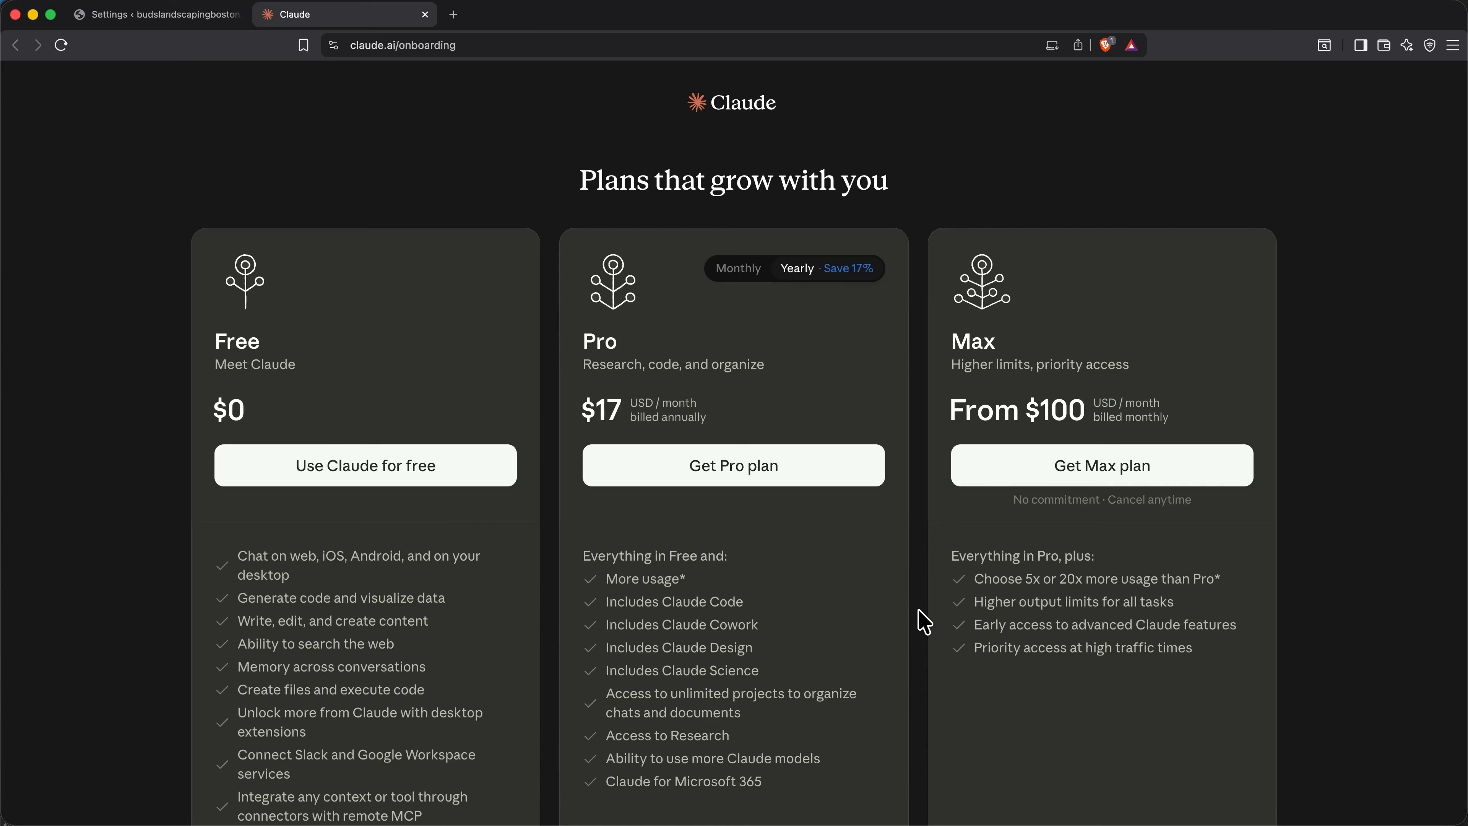
left_click(739, 269)
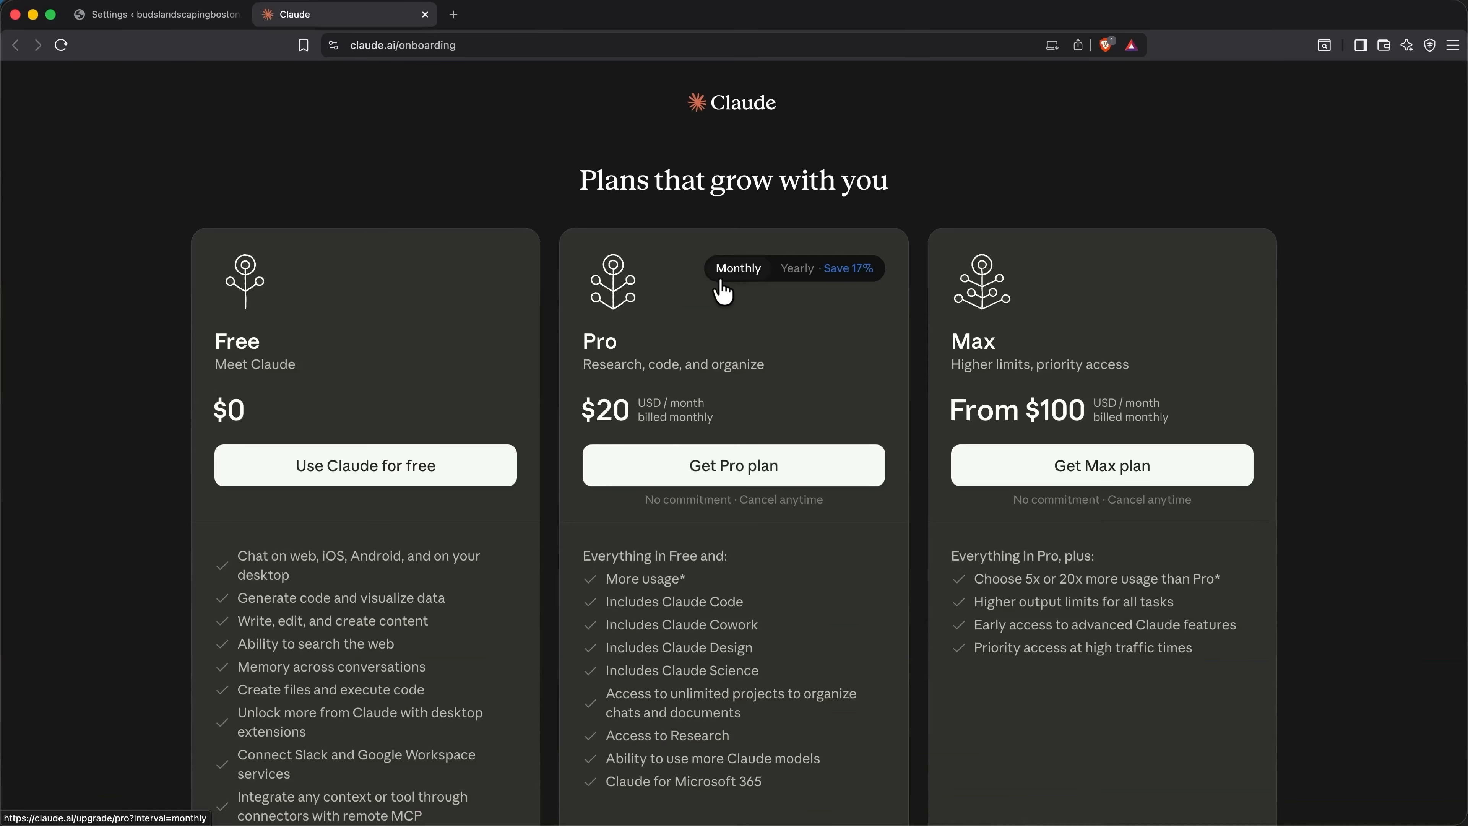
left_click(723, 472)
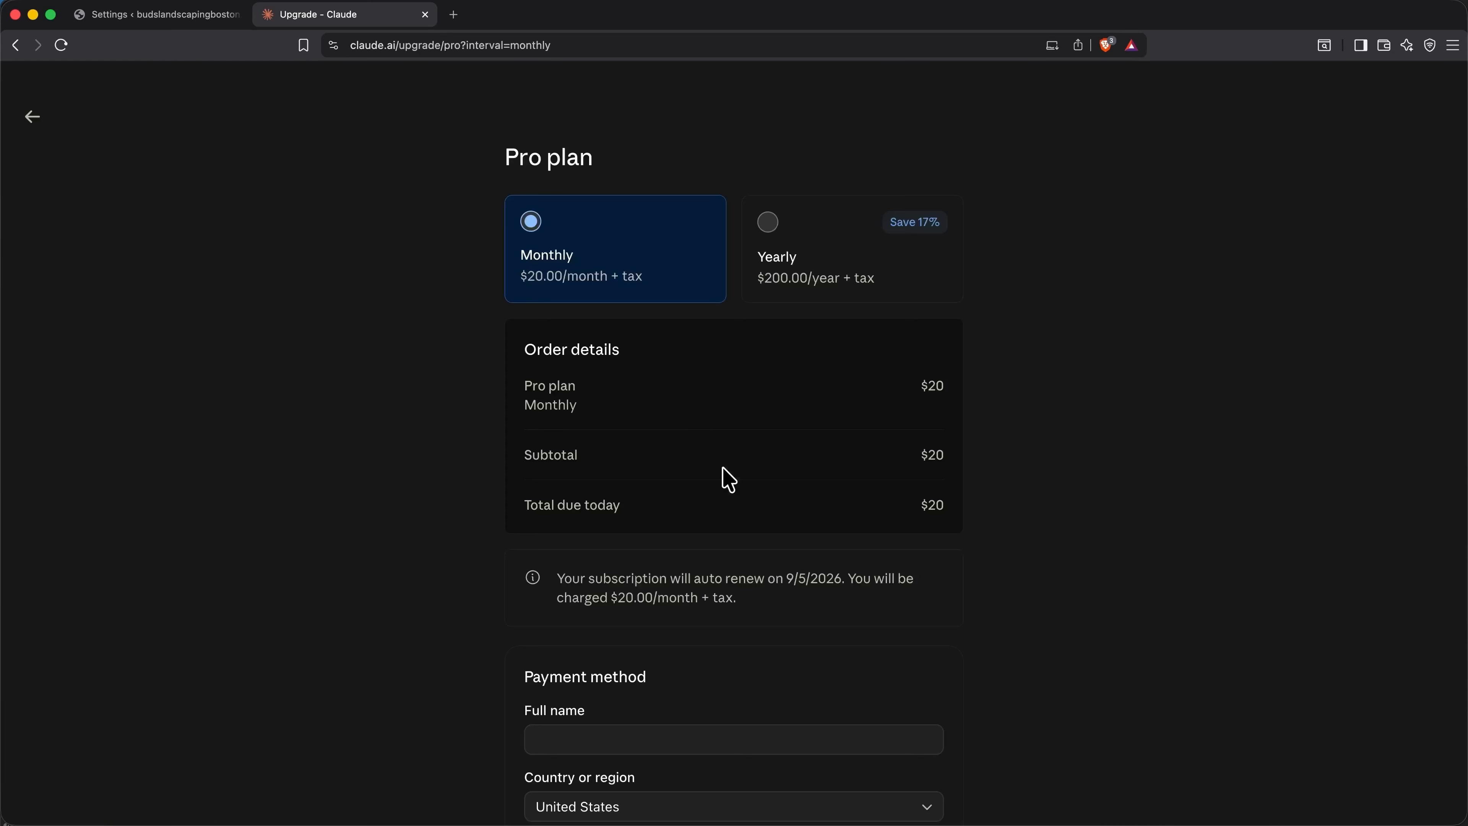
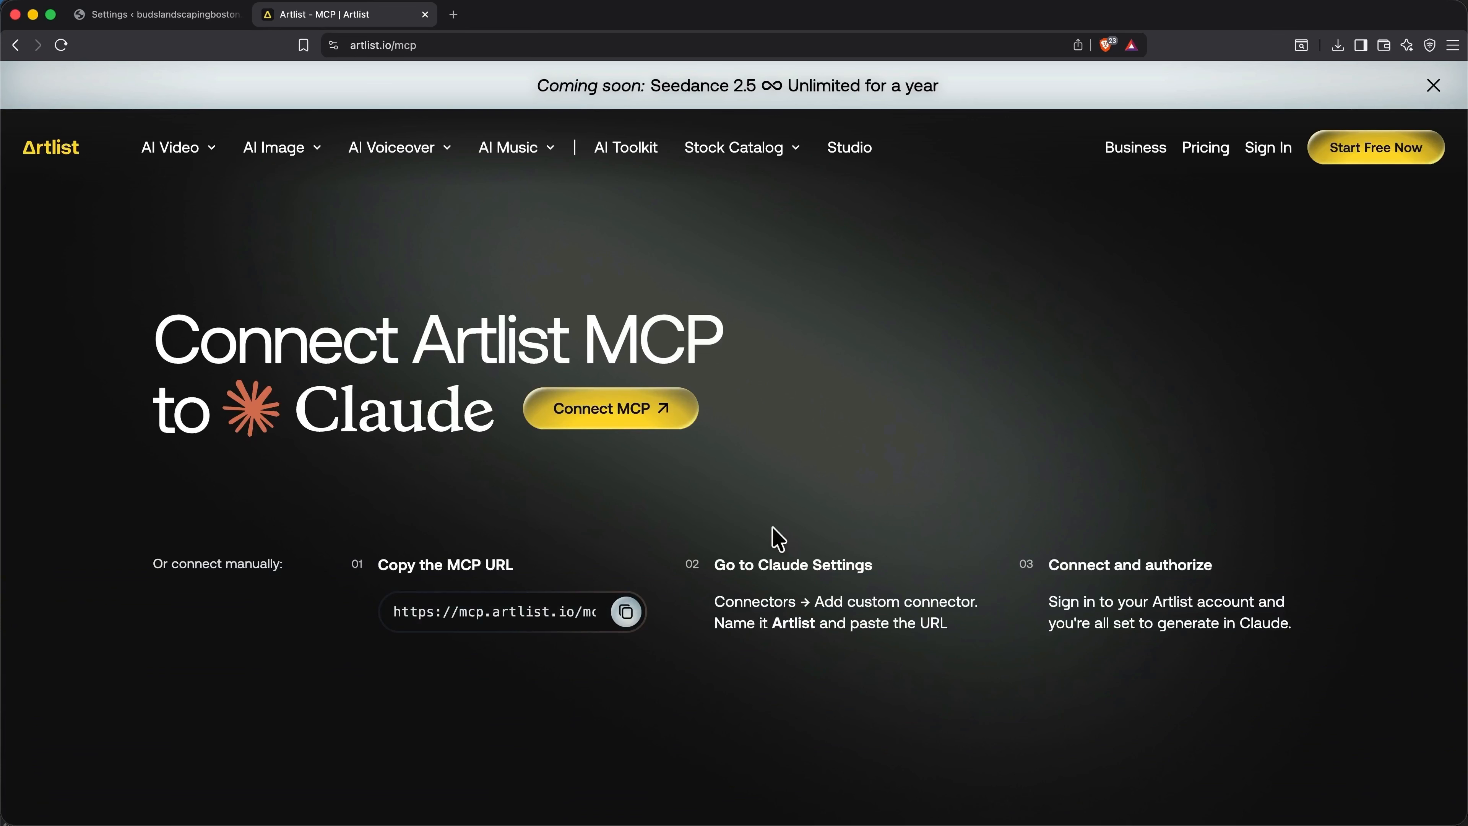
- Add the Artlist MCP connector to Claude from the Artlist MCP page and start connecting it
left_click(638, 431)
left_click(747, 700)
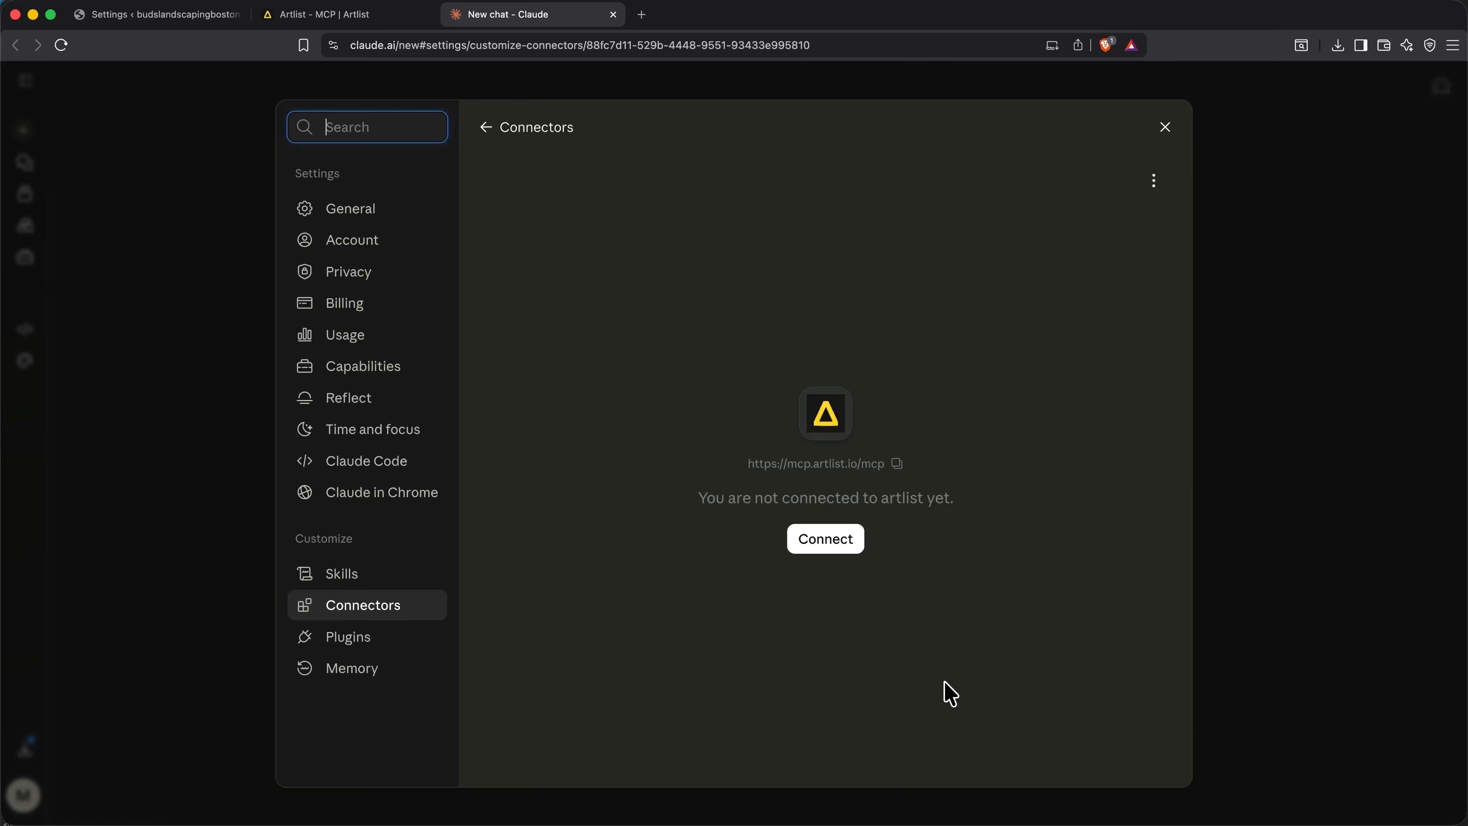
left_click(821, 551)
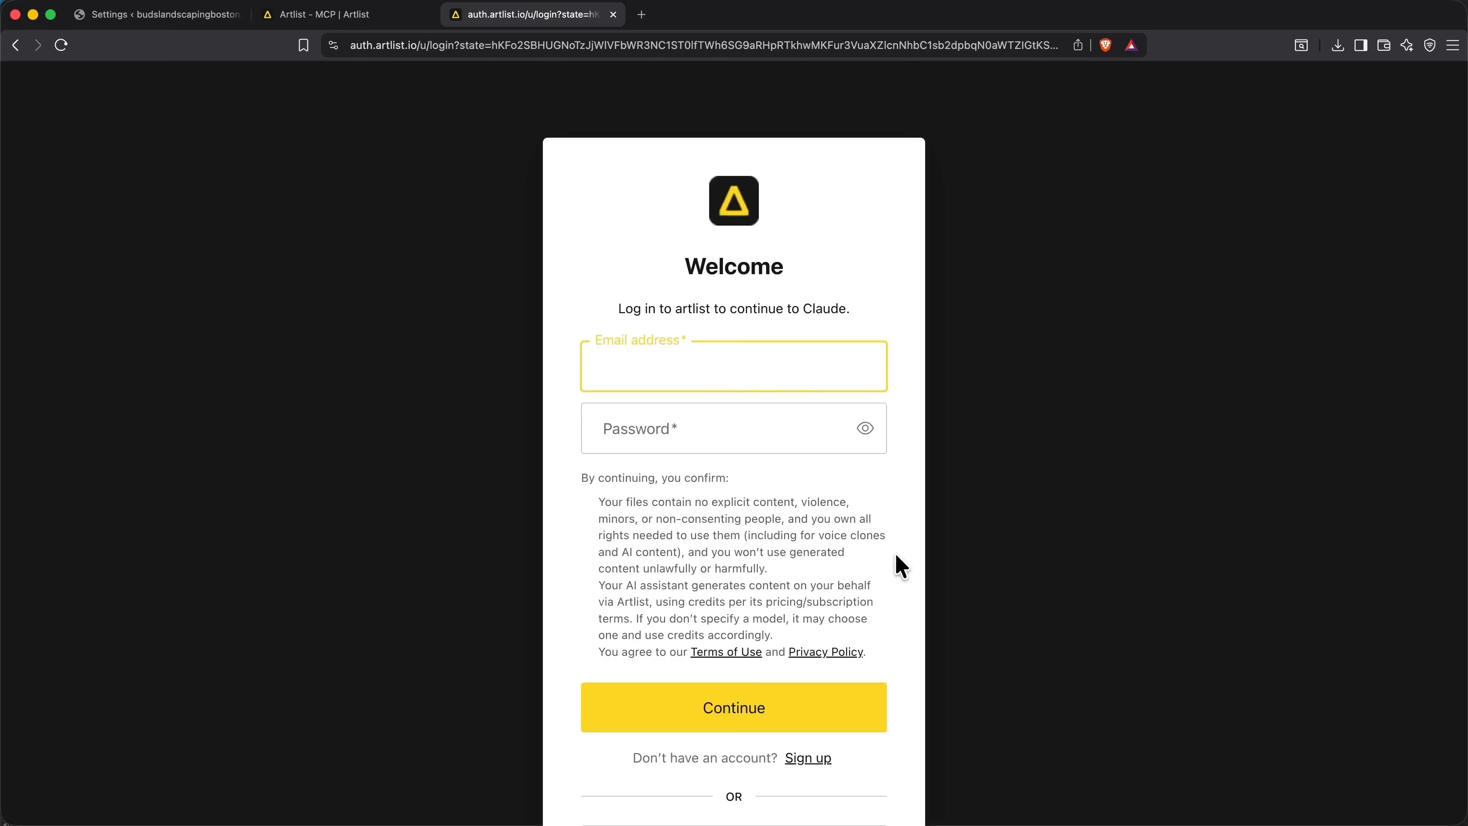
- Choose to sign up for Artlist and submit the completed free account form
scroll(897, 564, "down", 3)
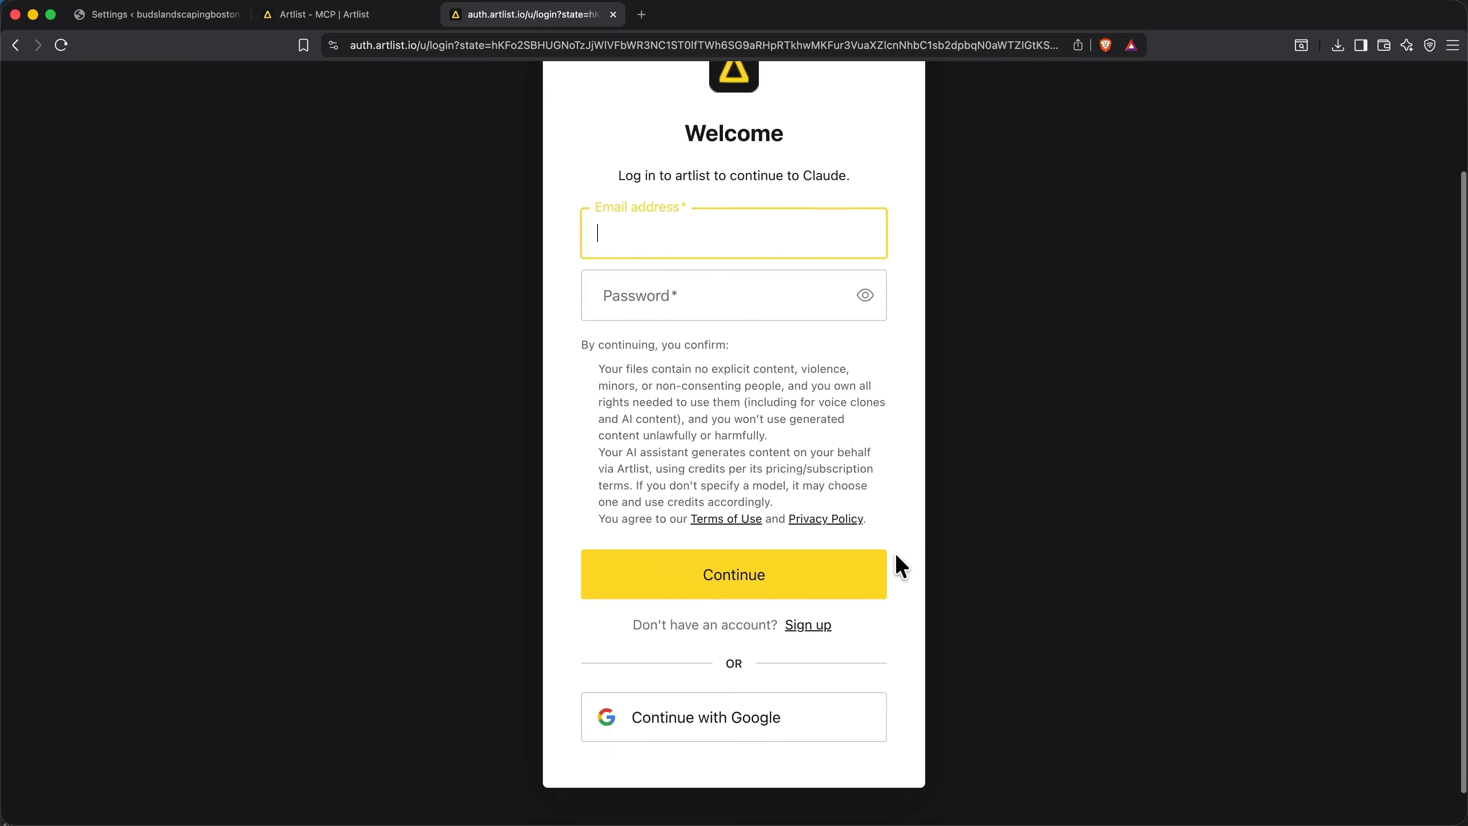
left_click(821, 631)
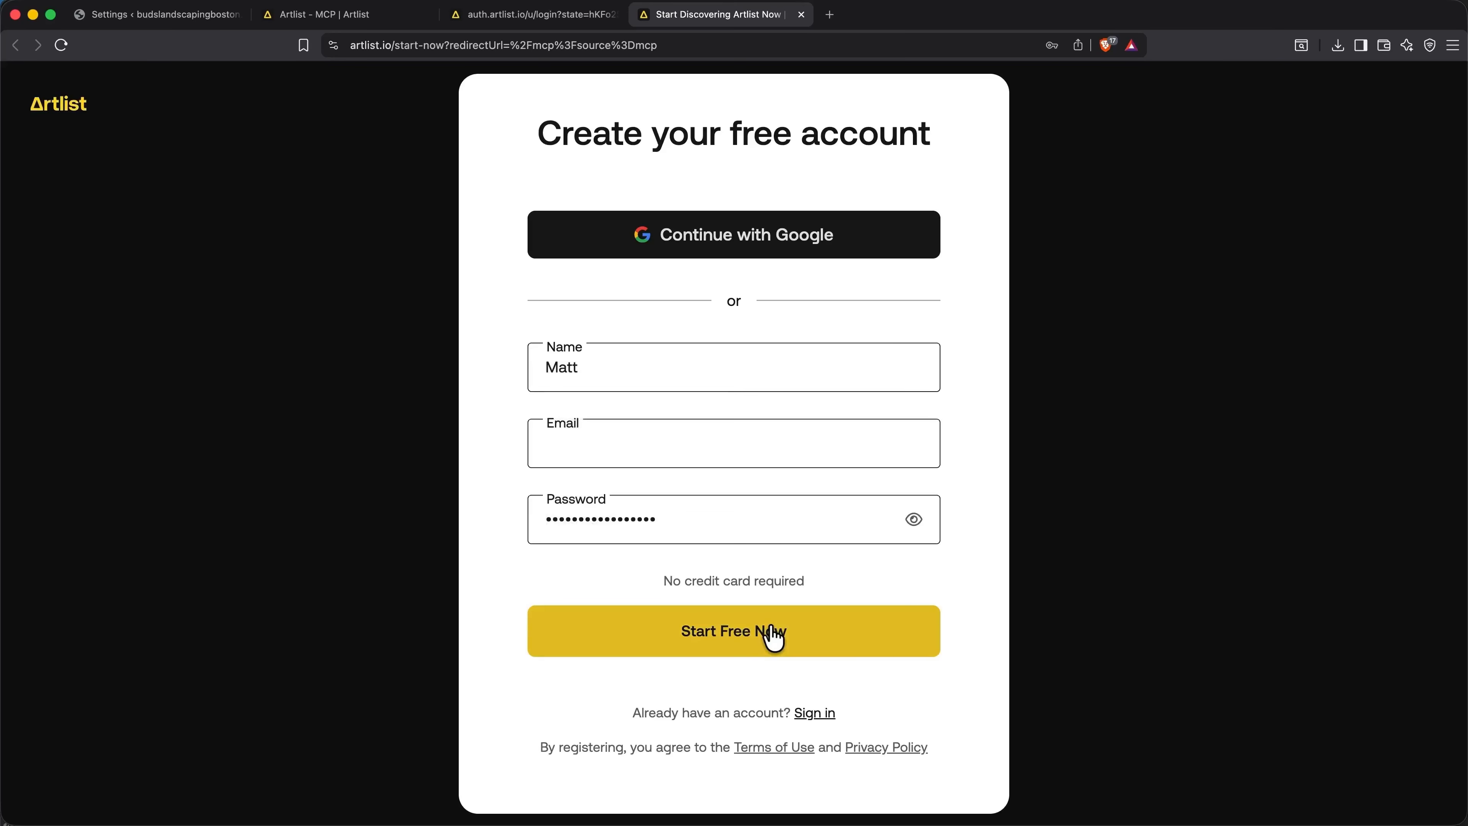
left_click(772, 633)
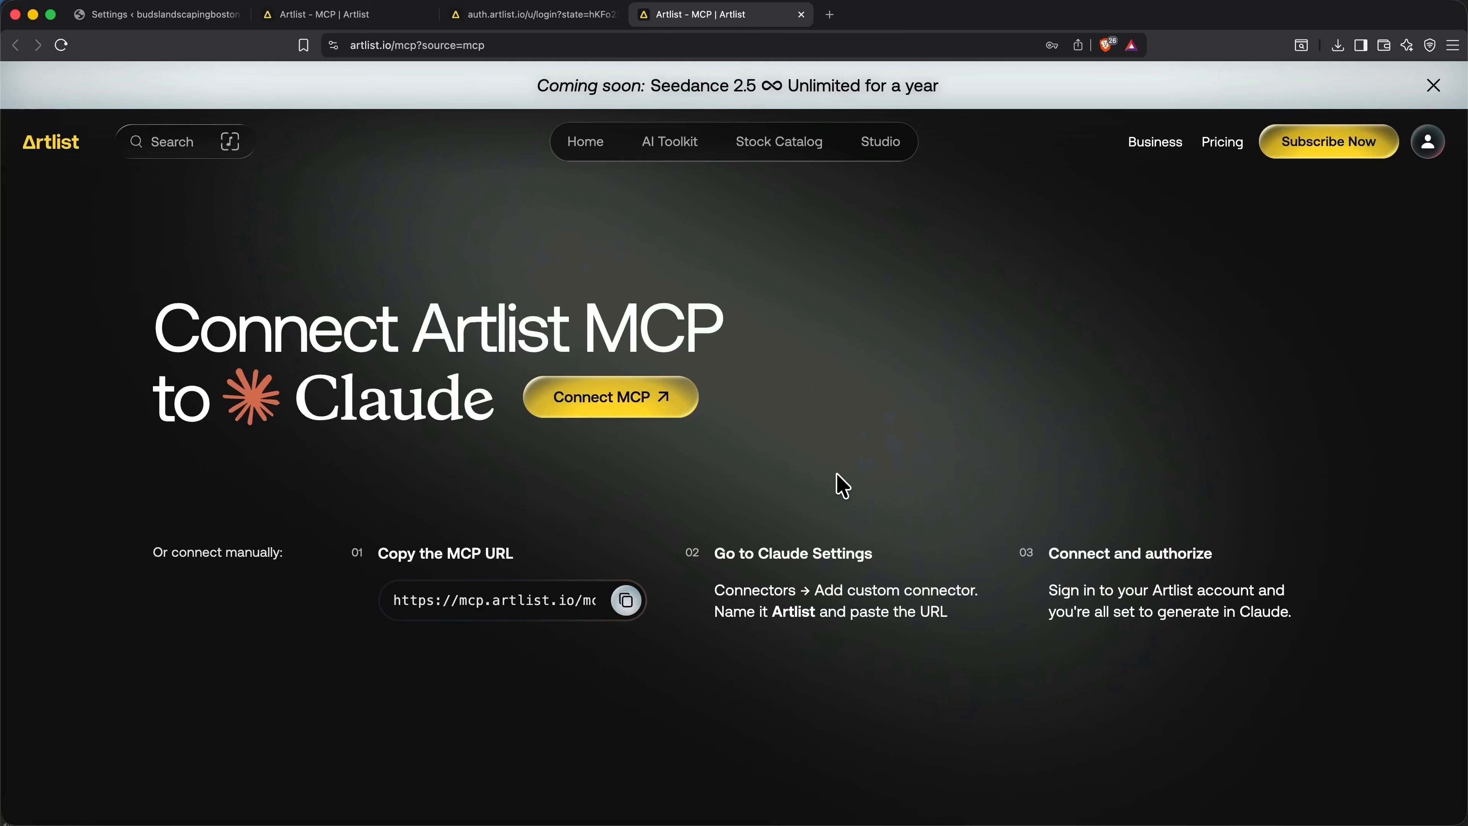
- Open Artlist's subscription pricing, view the AI Suite plans with monthly billing, and get started with the AI Starter plan at 16,500 credits
left_click(1325, 153)
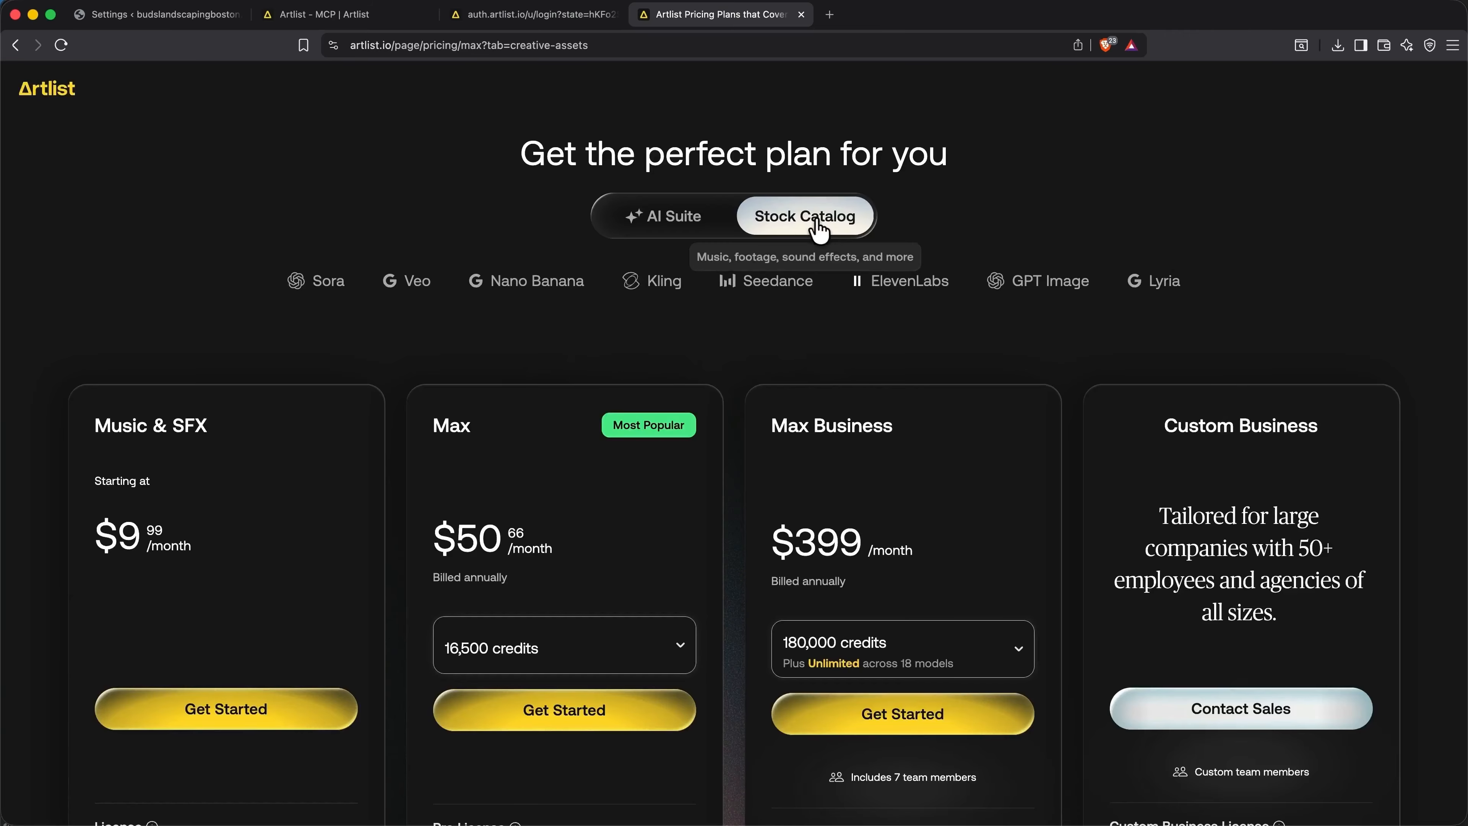
left_click(649, 230)
scroll(258, 646, "down", 5)
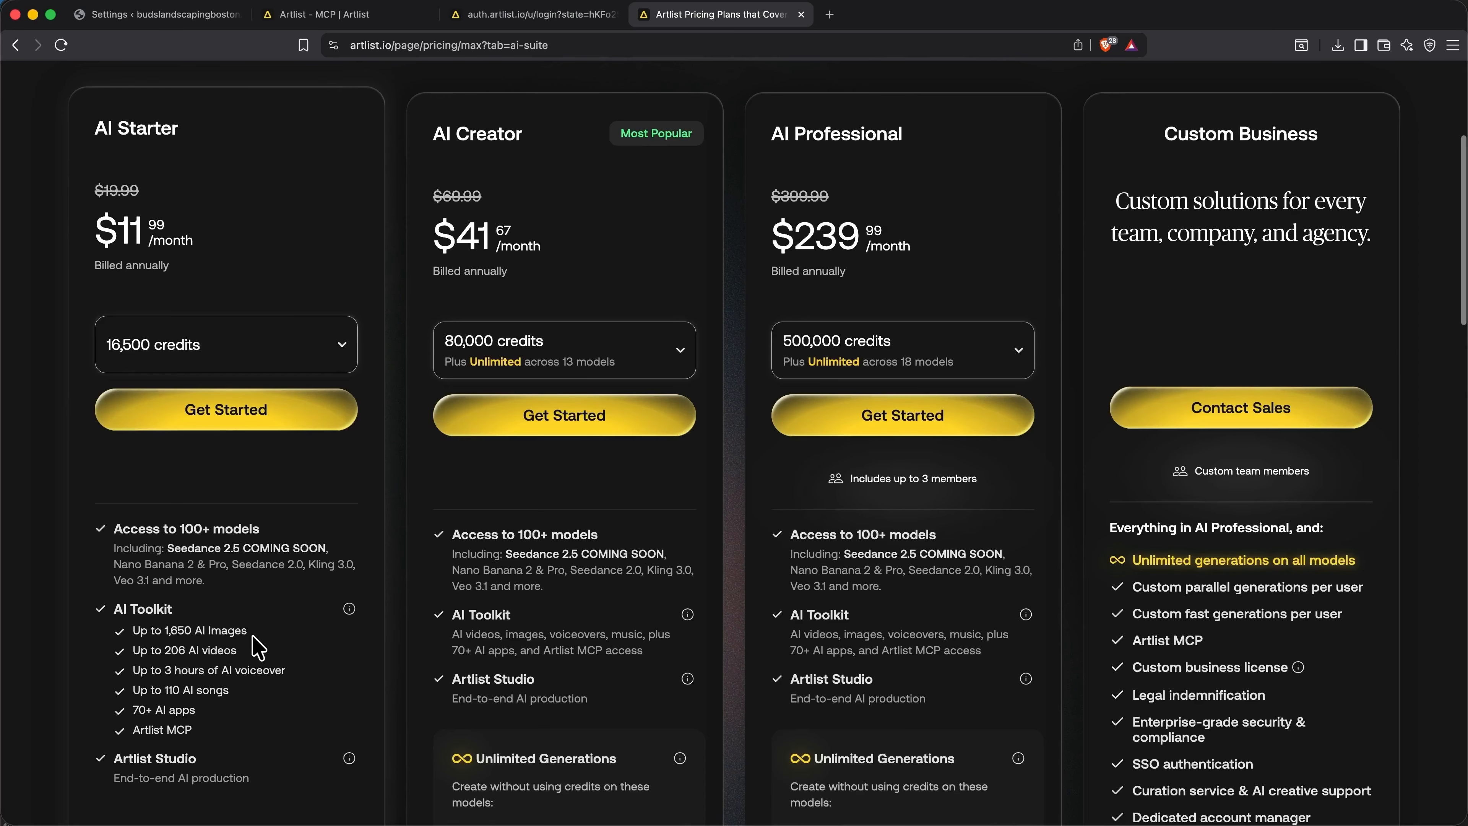
scroll(254, 641, "up", 2)
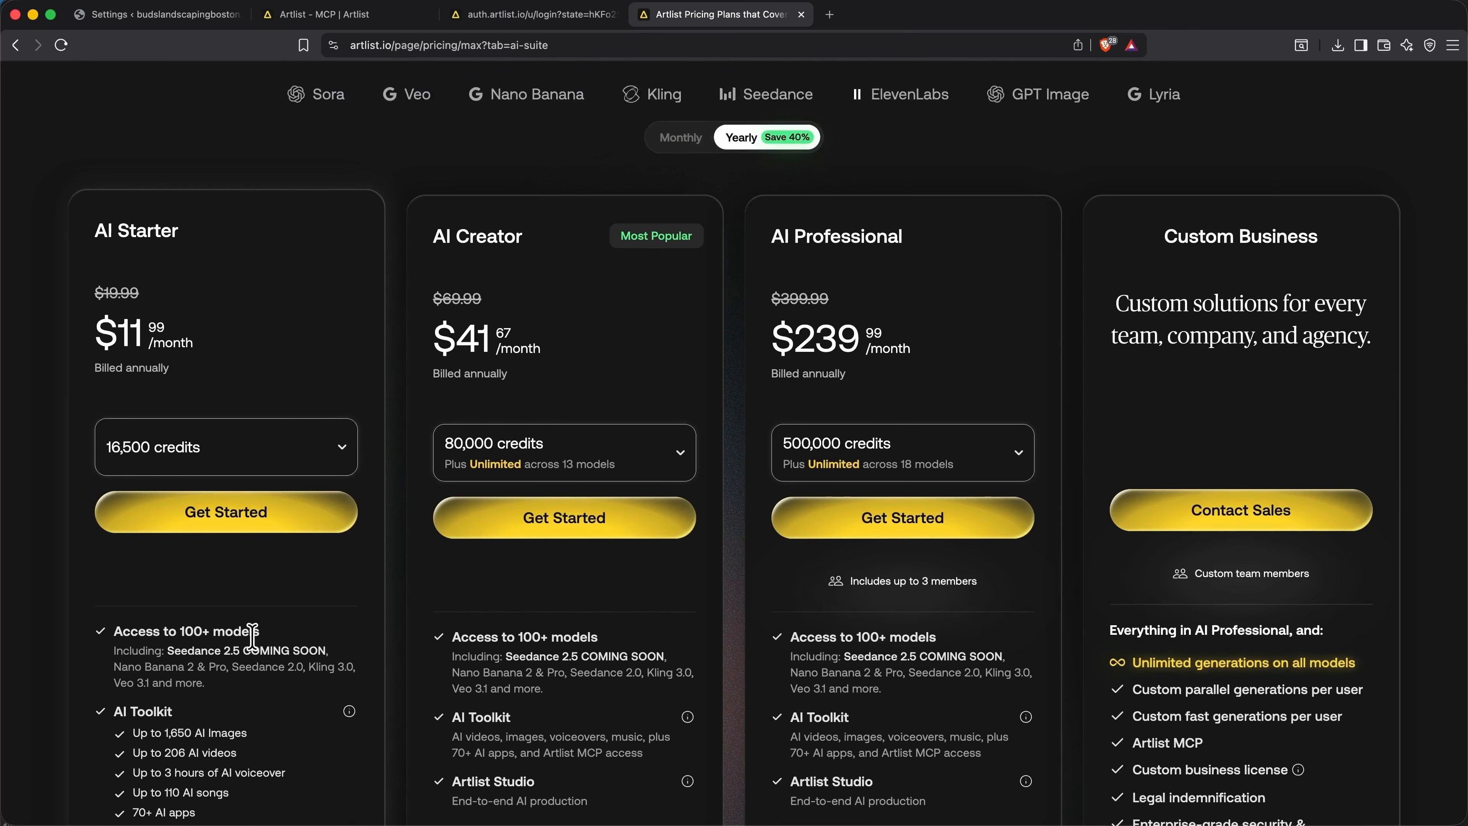
left_click(682, 139)
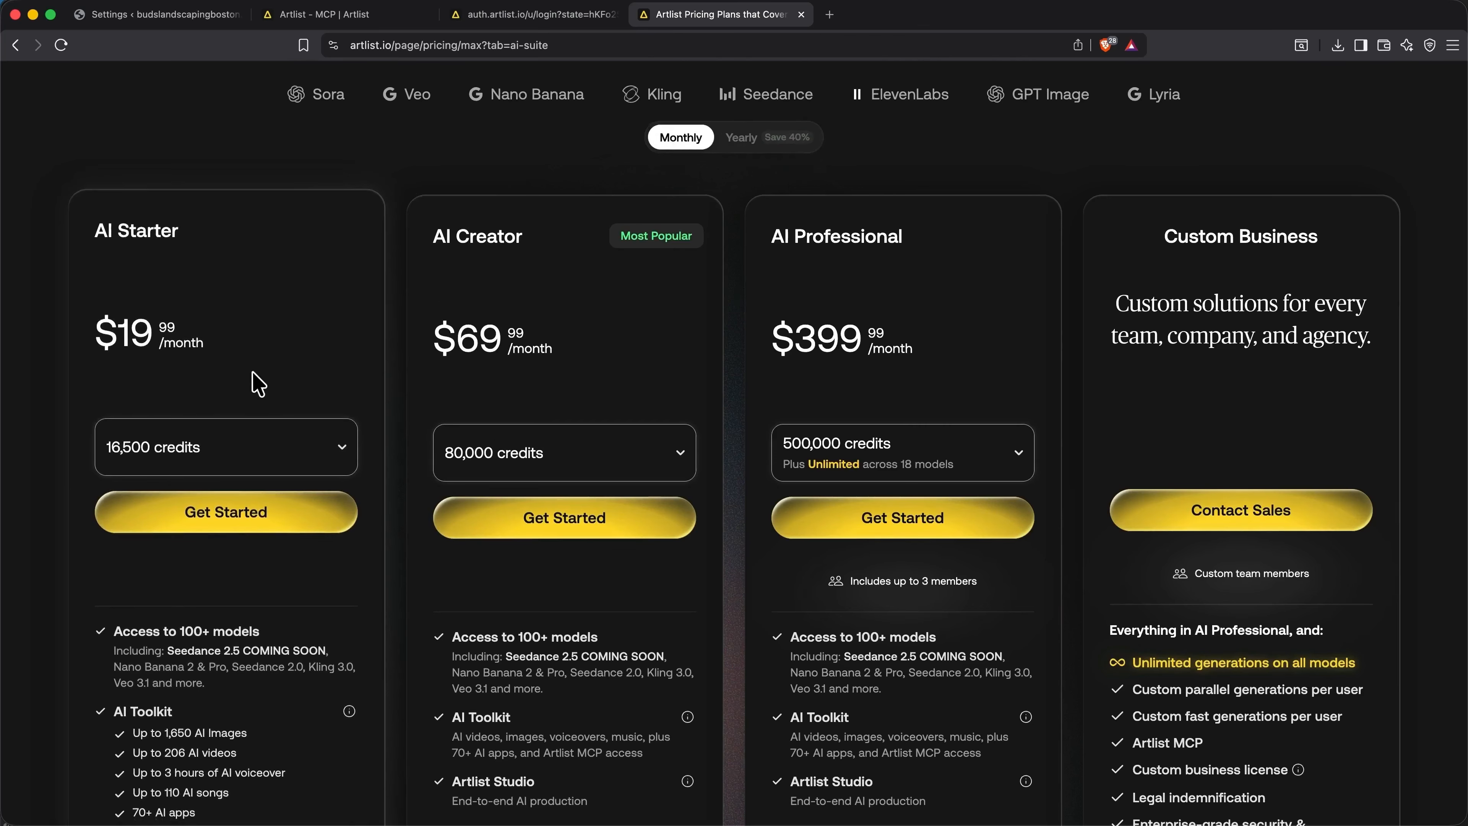
left_click(265, 526)
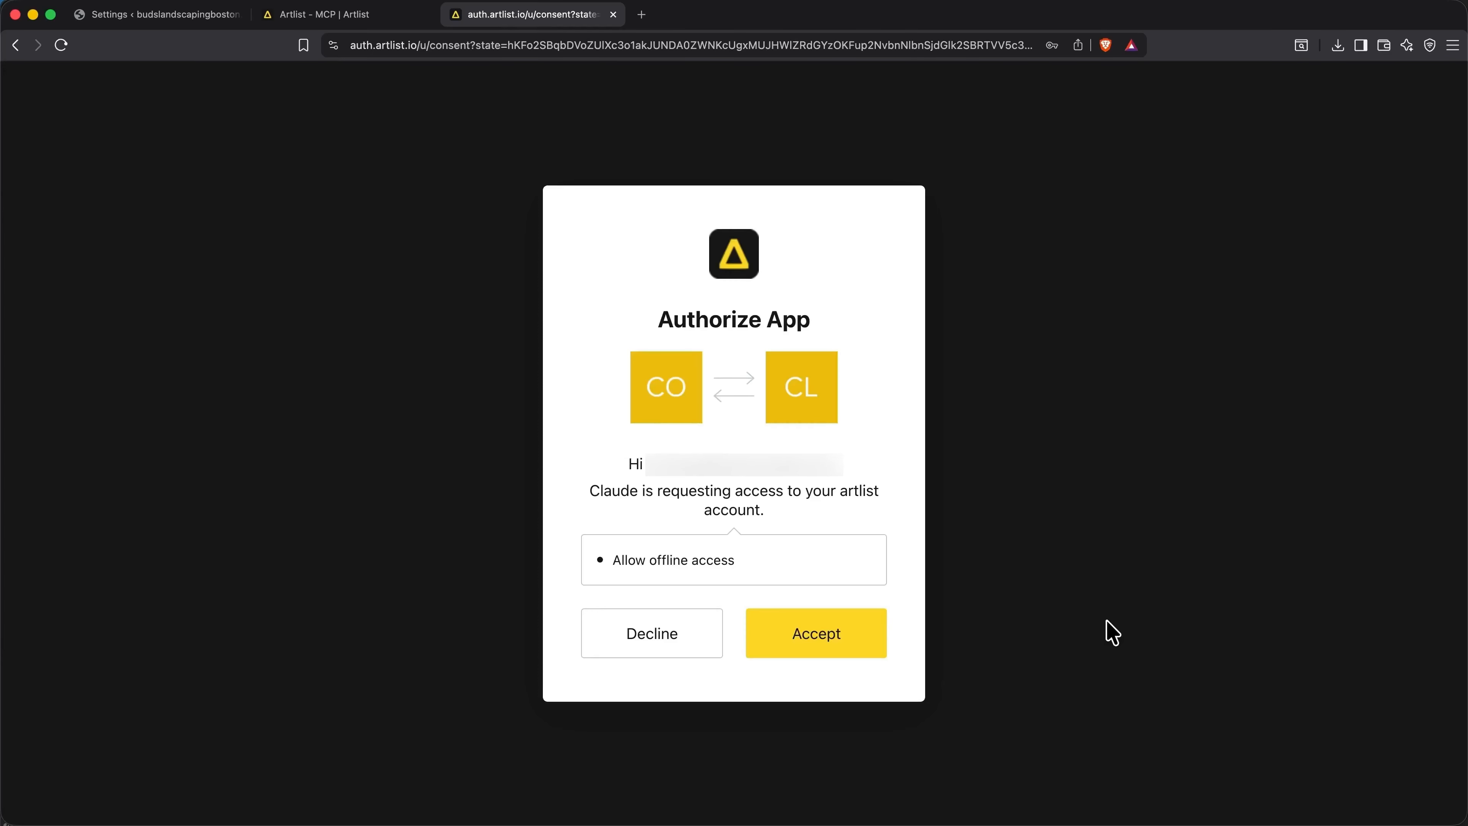
- Authorize Claude's access to the Artlist account, and check the artlist connector's status in Claude Design
left_click(846, 635)
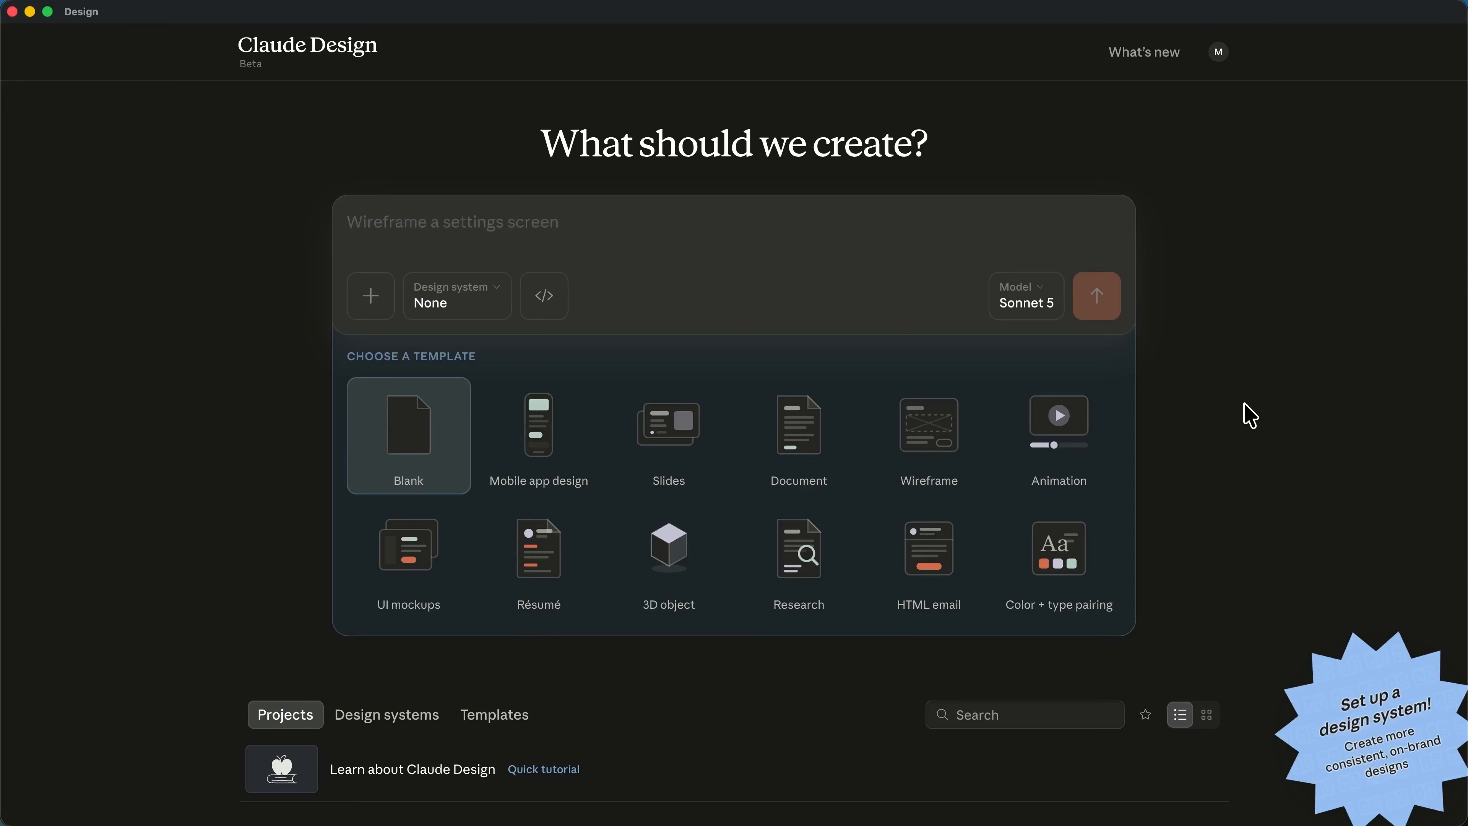
left_click(1219, 53)
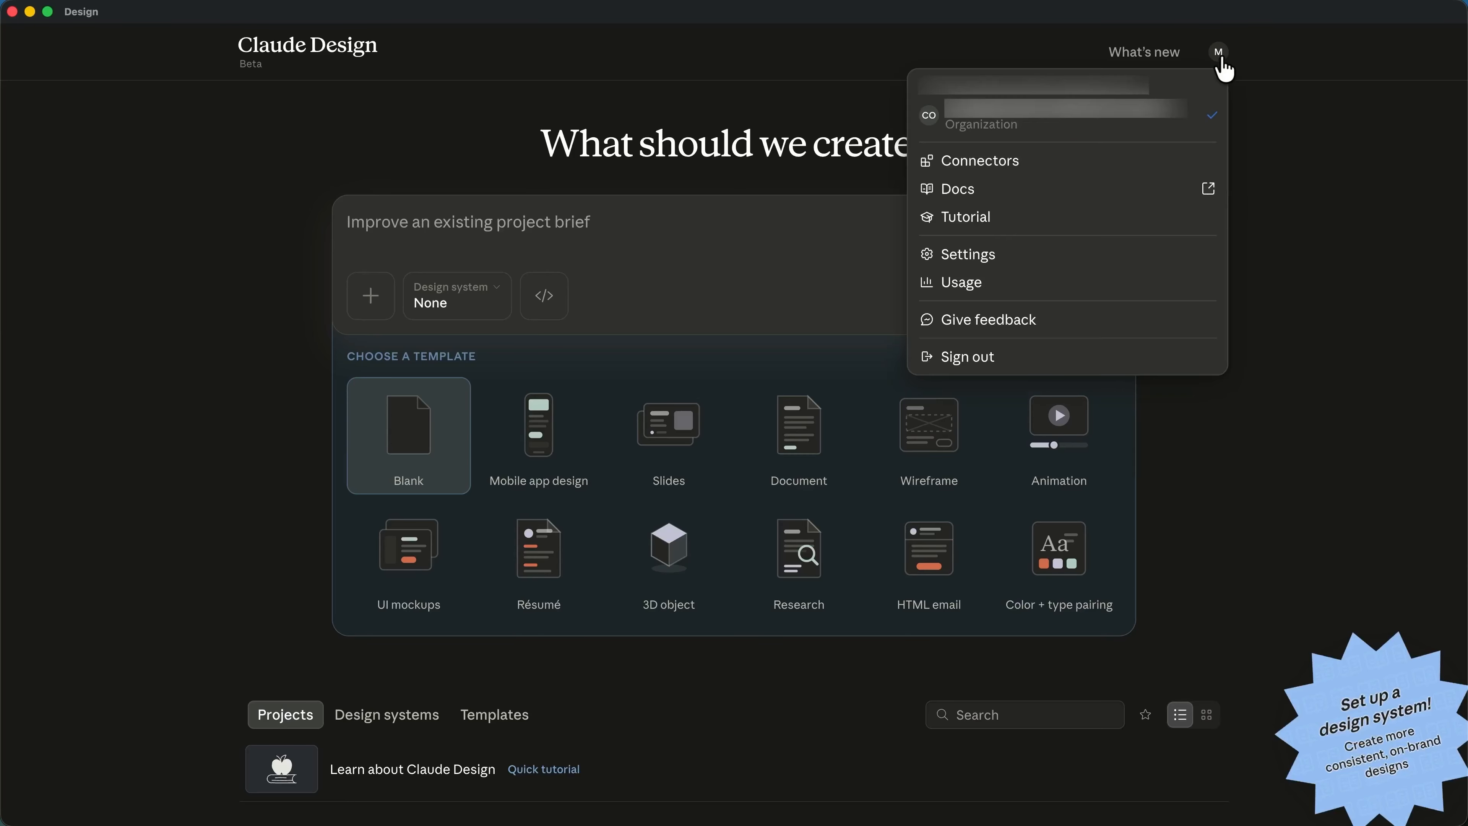
left_click(1072, 167)
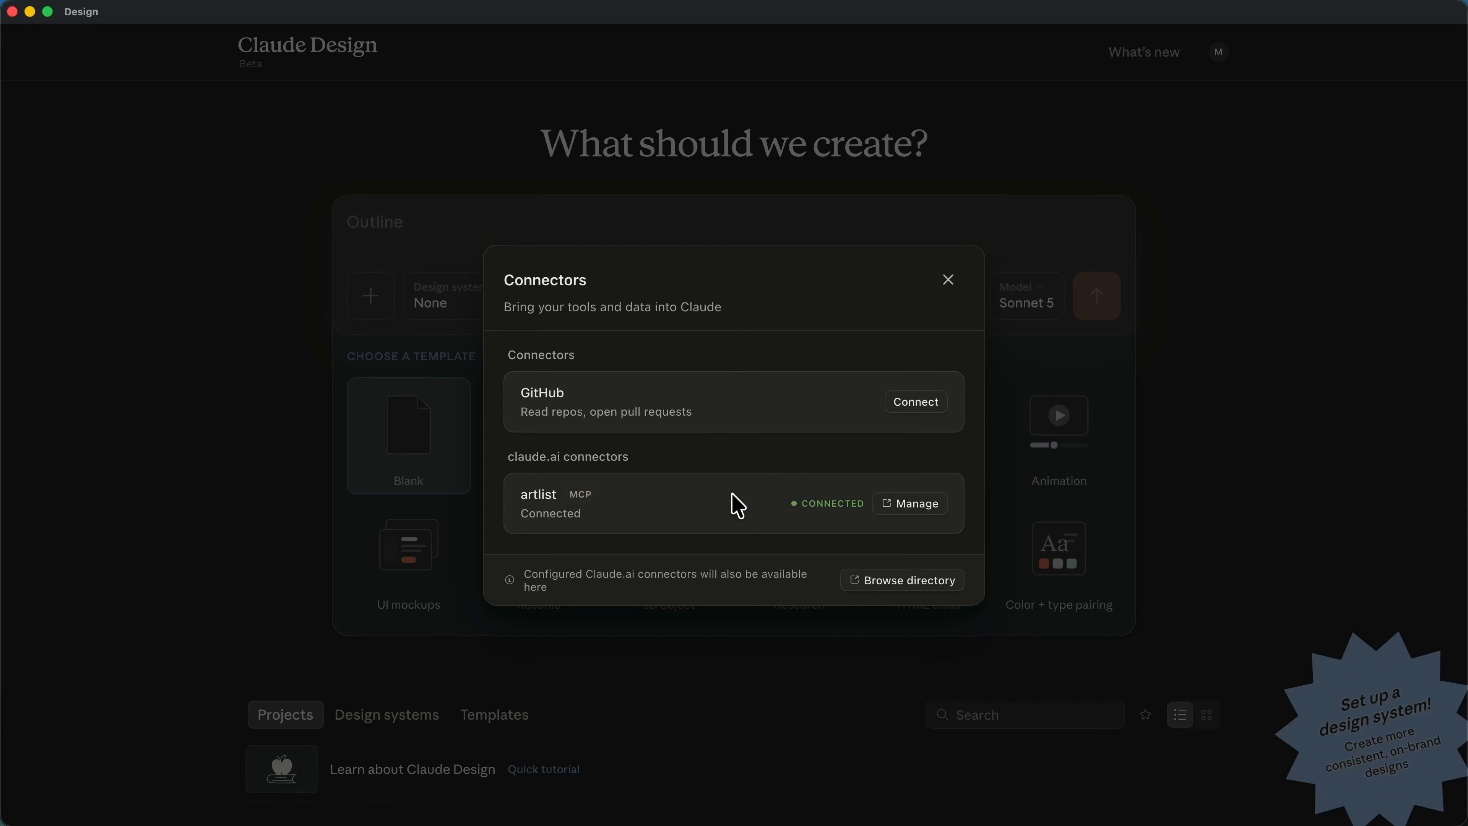
left_click(947, 281)
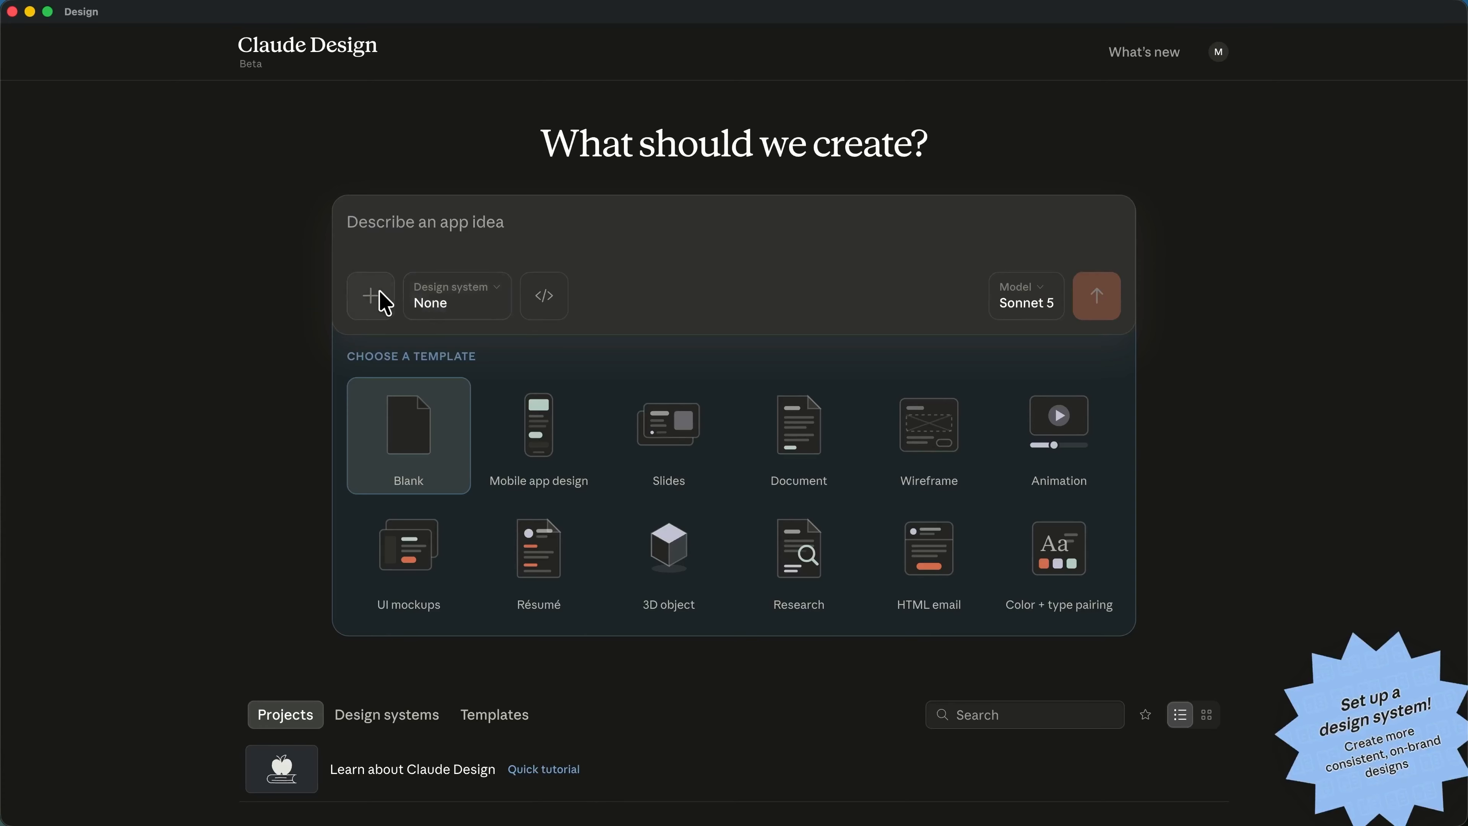
- Attach Buds Landscaping Logo.png from the Logo folder to the new Claude Design prompt
left_click(384, 302)
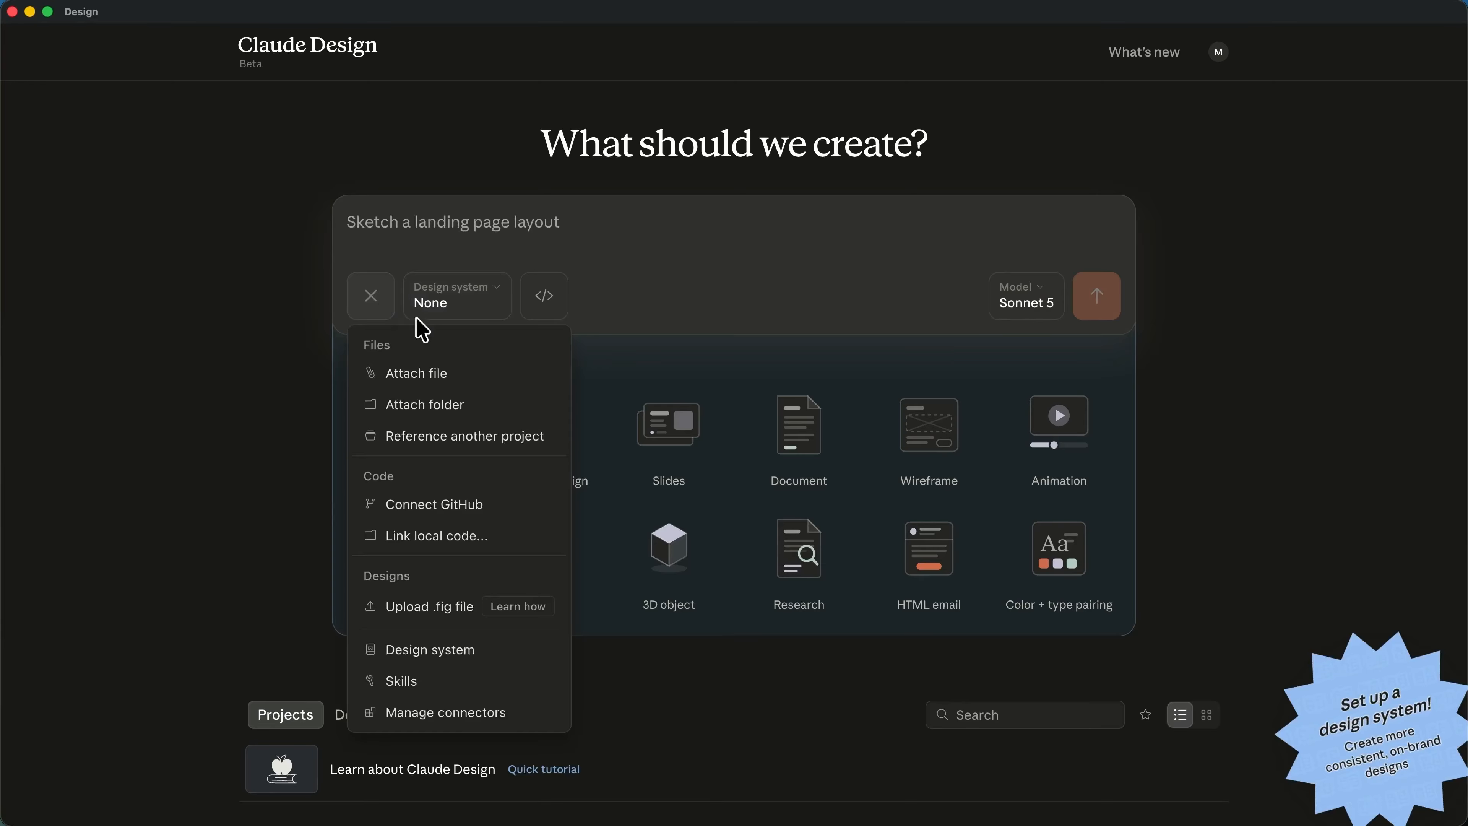
left_click(427, 375)
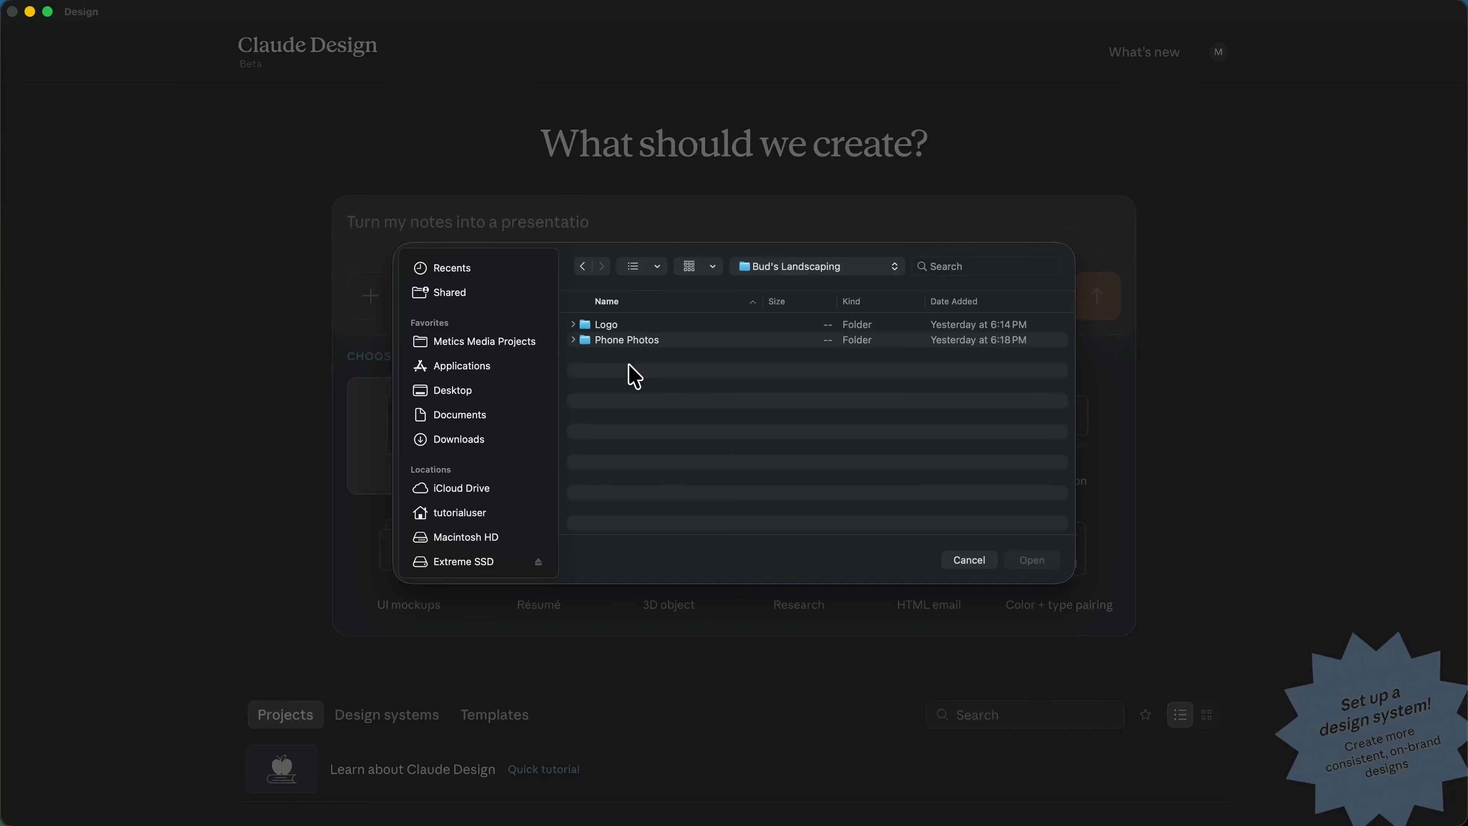
double_click(626, 326)
left_click(644, 334)
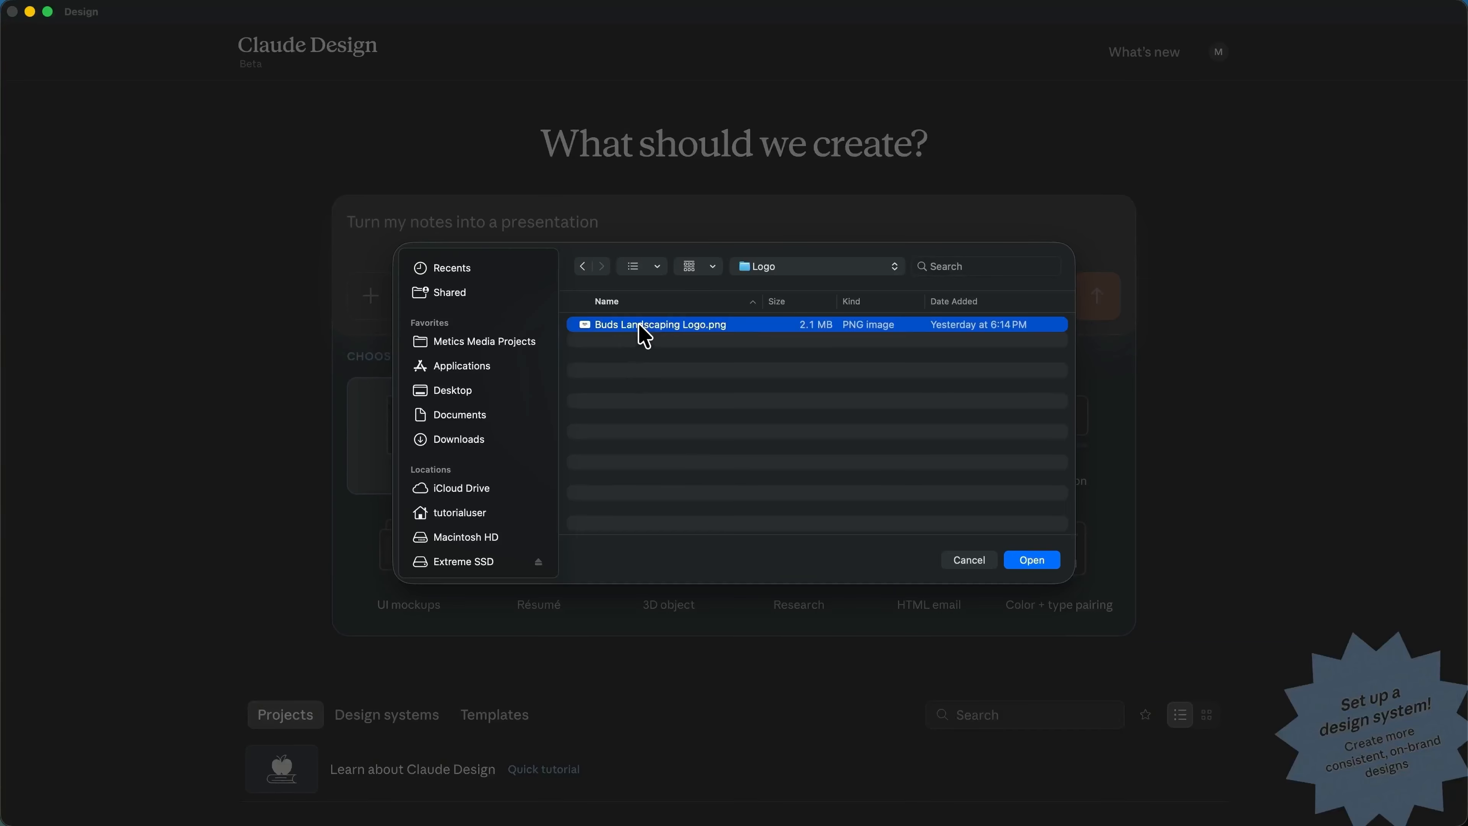